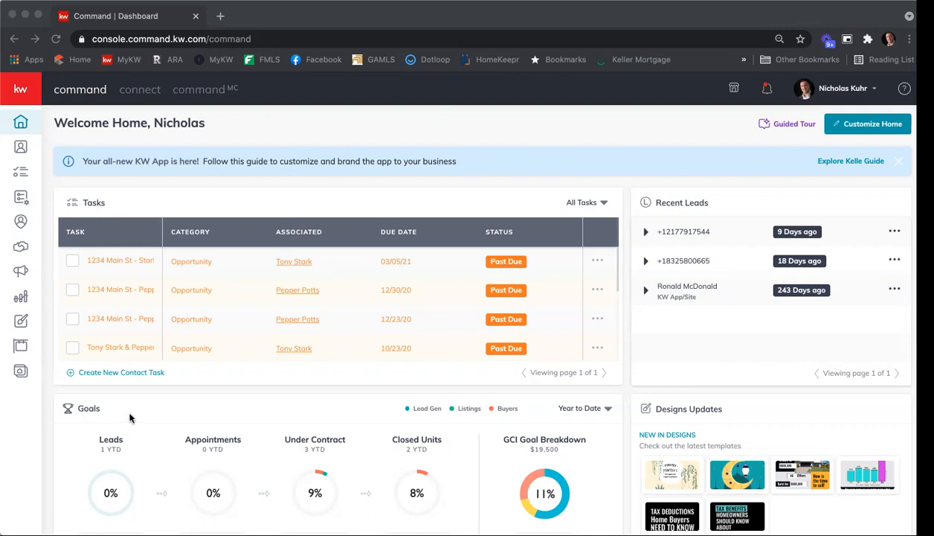
Start configuring the agent site from the Consumer area, choosing the new KW Agent Sites as the provider
click(45, 382)
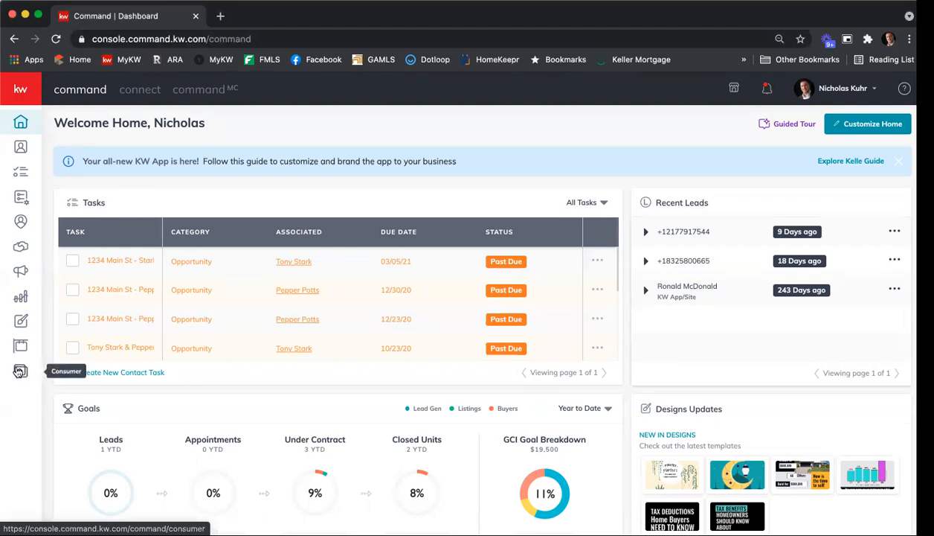
click(18, 371)
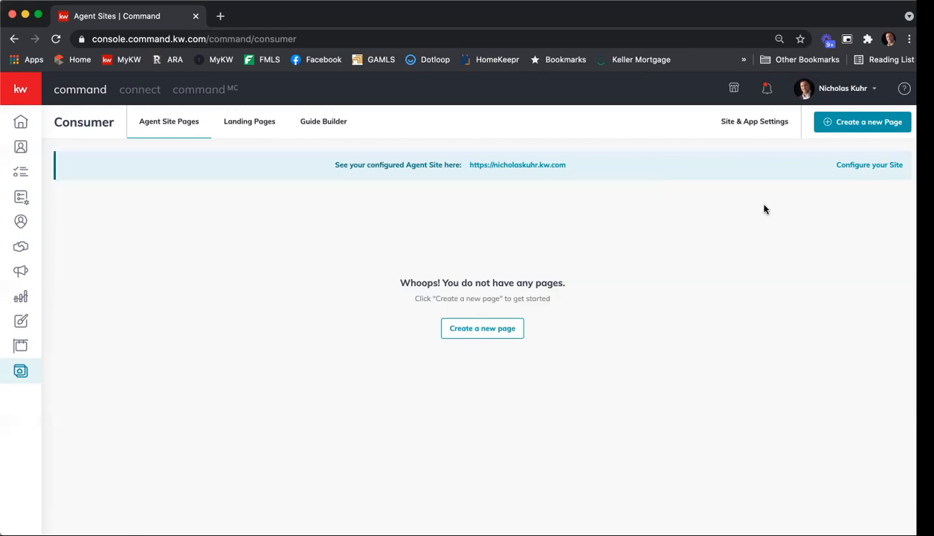
click(877, 166)
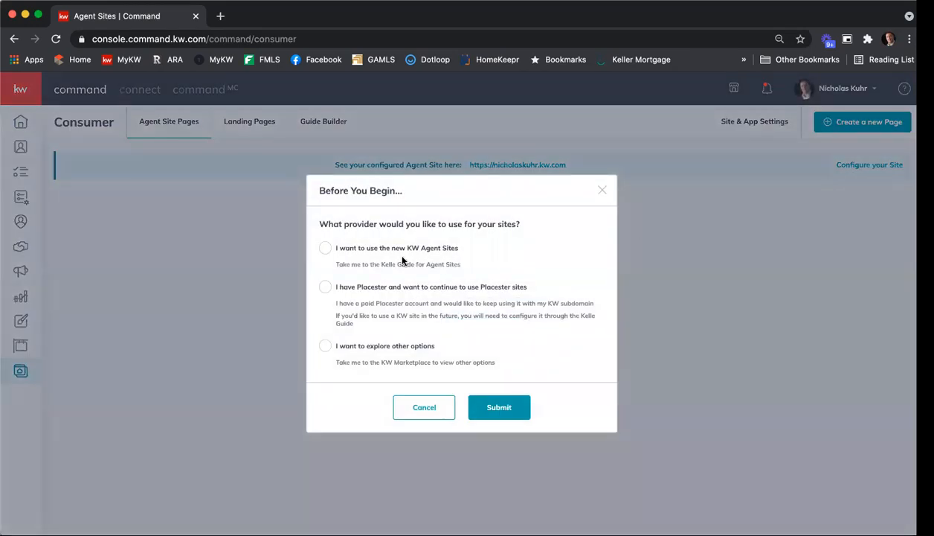
click(342, 252)
click(499, 407)
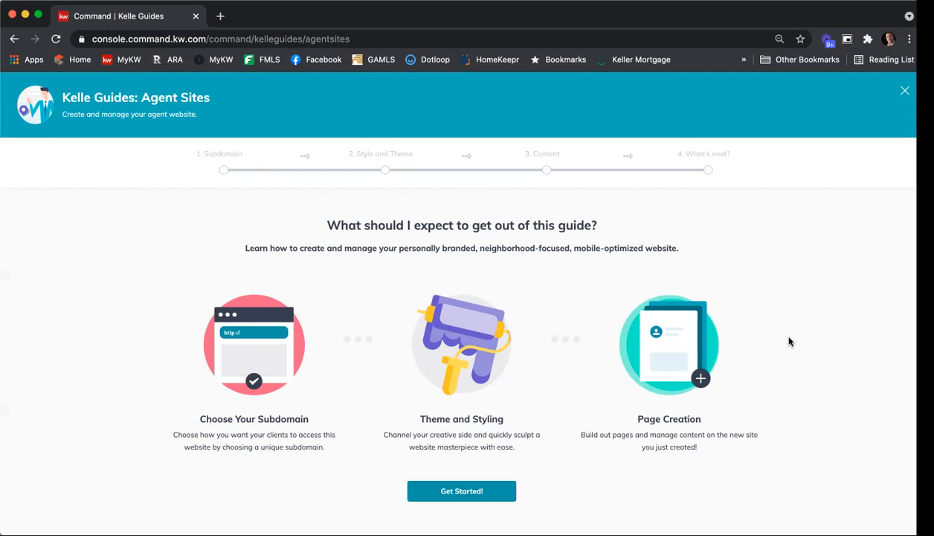
Start the Agent Sites Kelle Guide and acknowledge the compliance reminder to reach the subdomain stage
scroll(807, 341, down, 1)
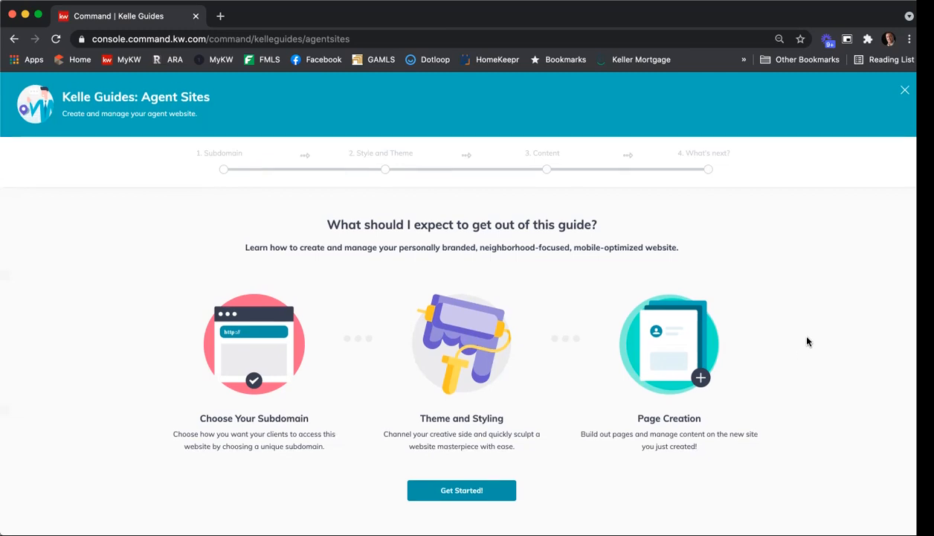
scroll(807, 341, up, 1)
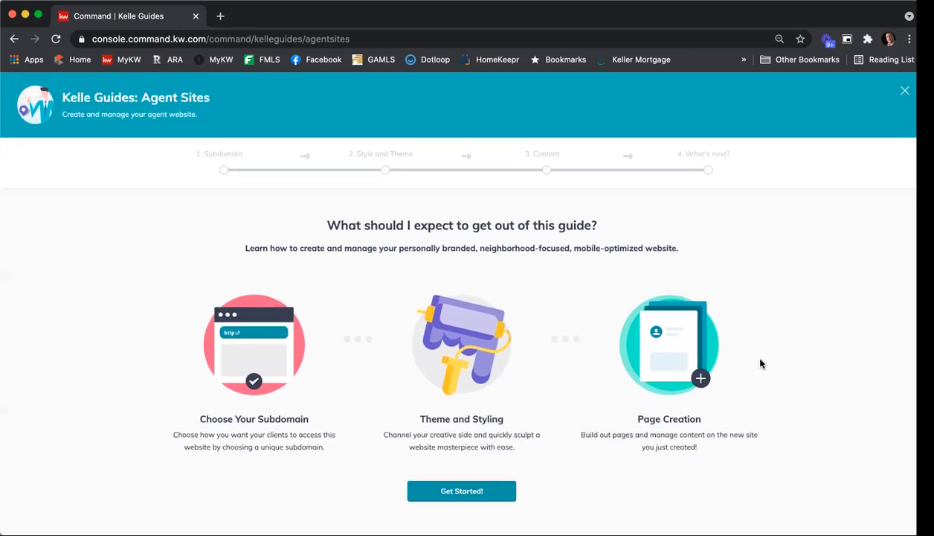
scroll(539, 435, down, 1)
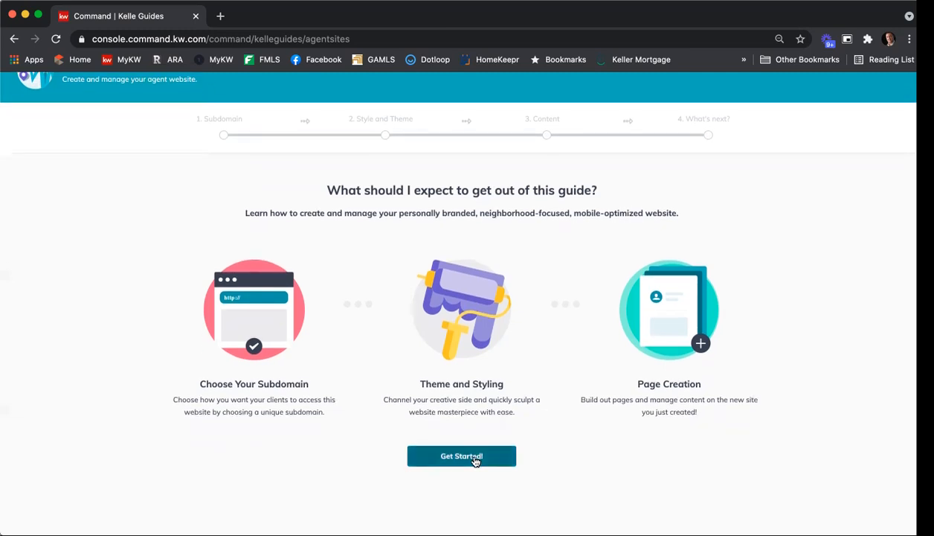
click(476, 461)
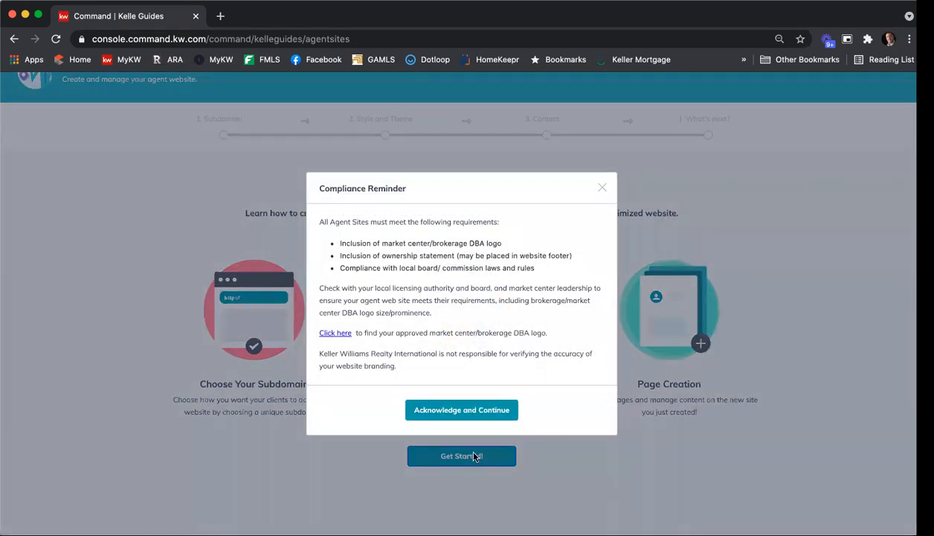
click(487, 412)
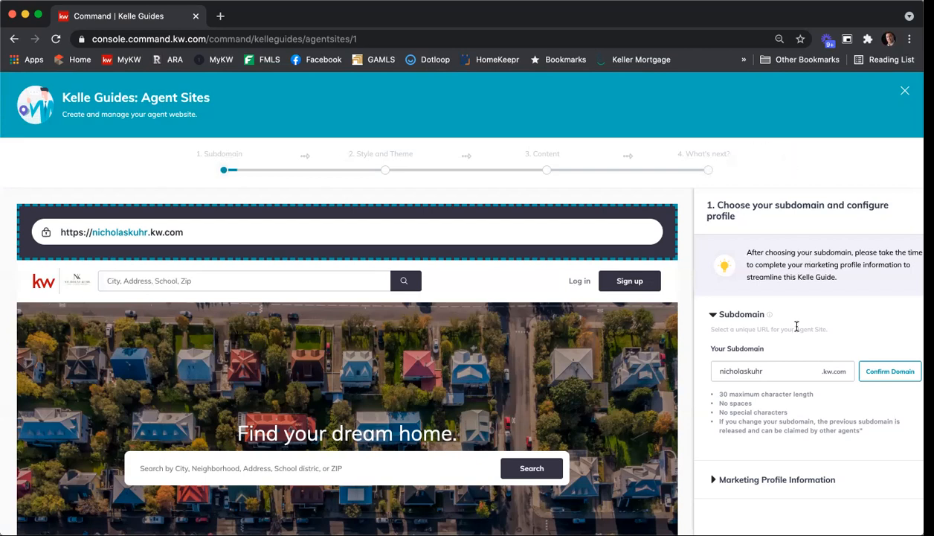
Append "atlanta" to the agent site's subdomain and claim that domain
scroll(802, 320, down, 1)
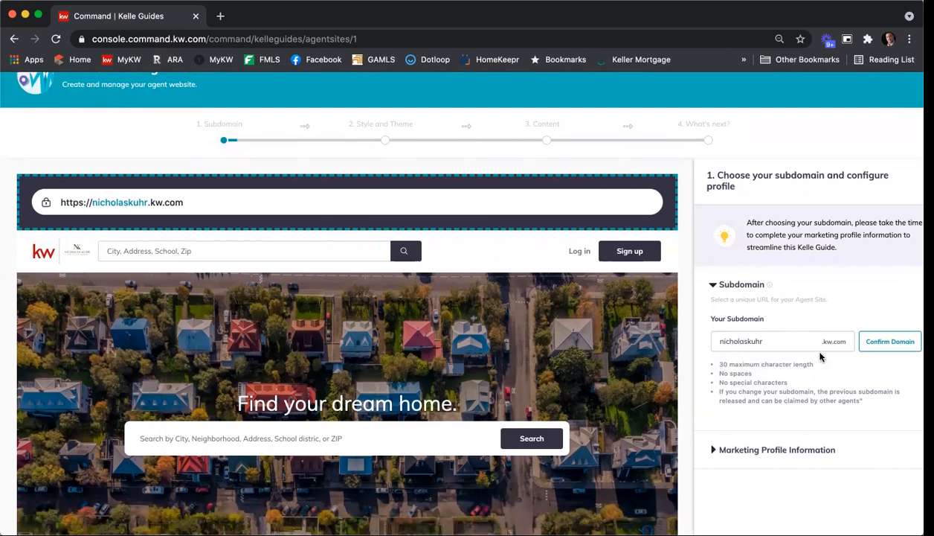
scroll(838, 357, down, 1)
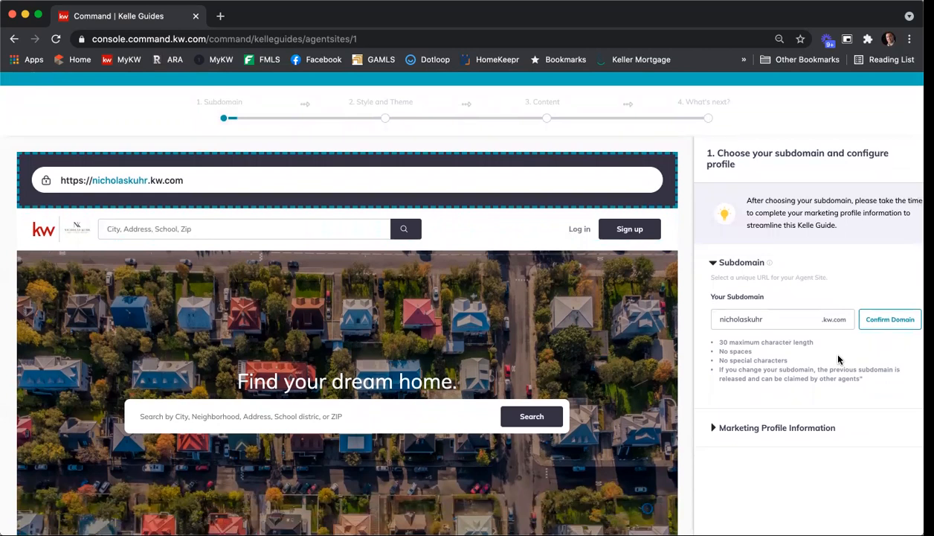
click(773, 318)
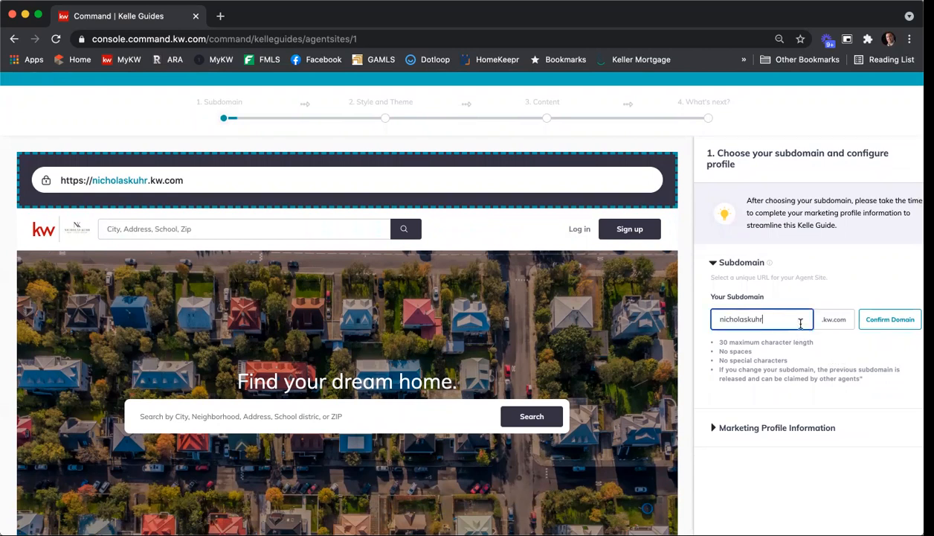
text(atlanta)
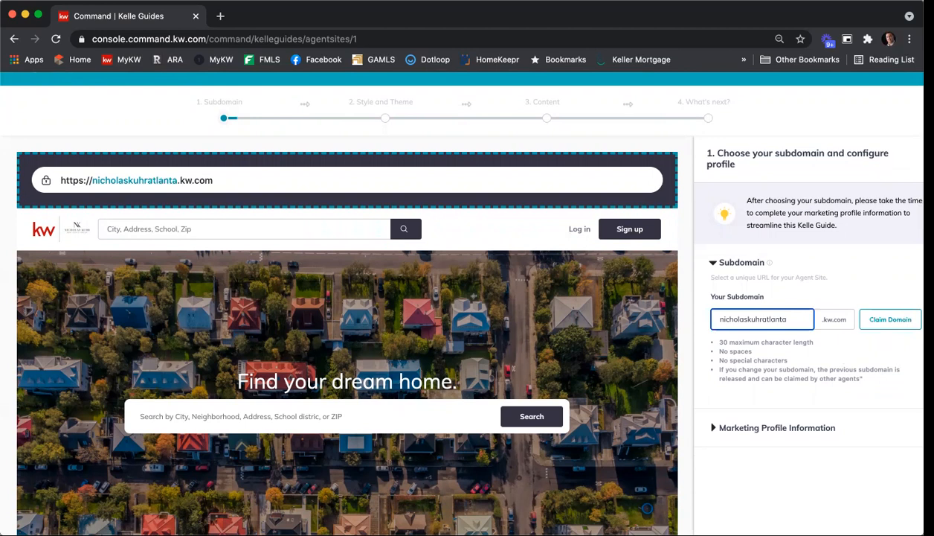
double_click(786, 320)
click(890, 323)
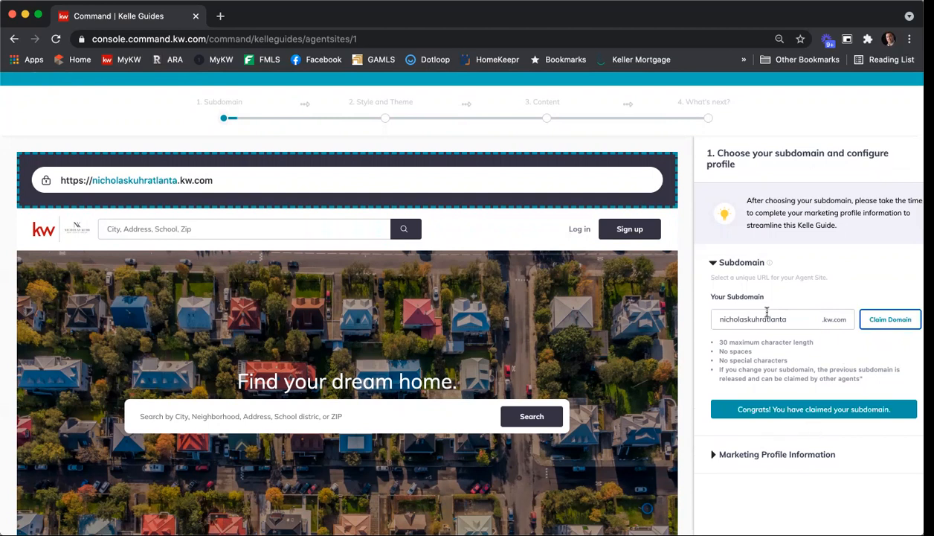
Remove "atlanta" from the end of the subdomain and confirm the domain with only the agent's name
drag(760, 326, 818, 323)
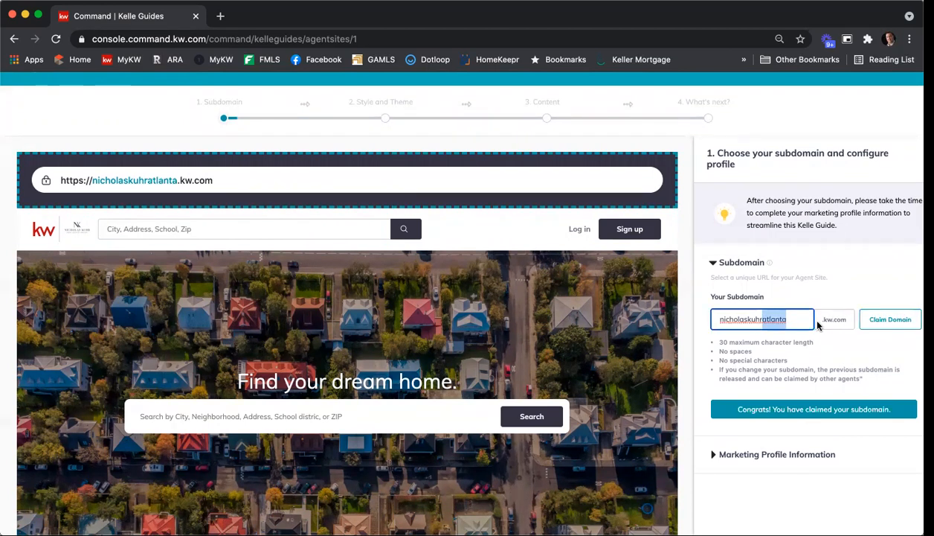
key(BackSpace)
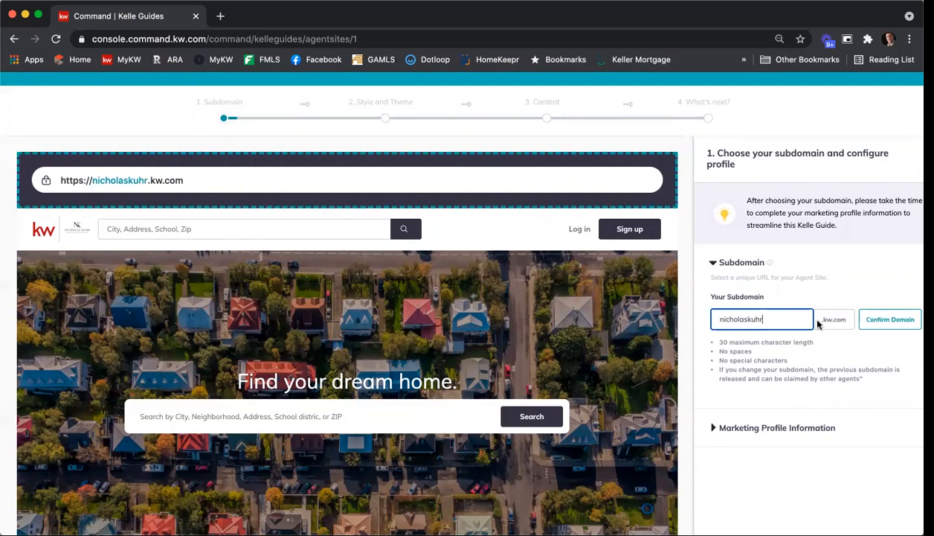
click(866, 325)
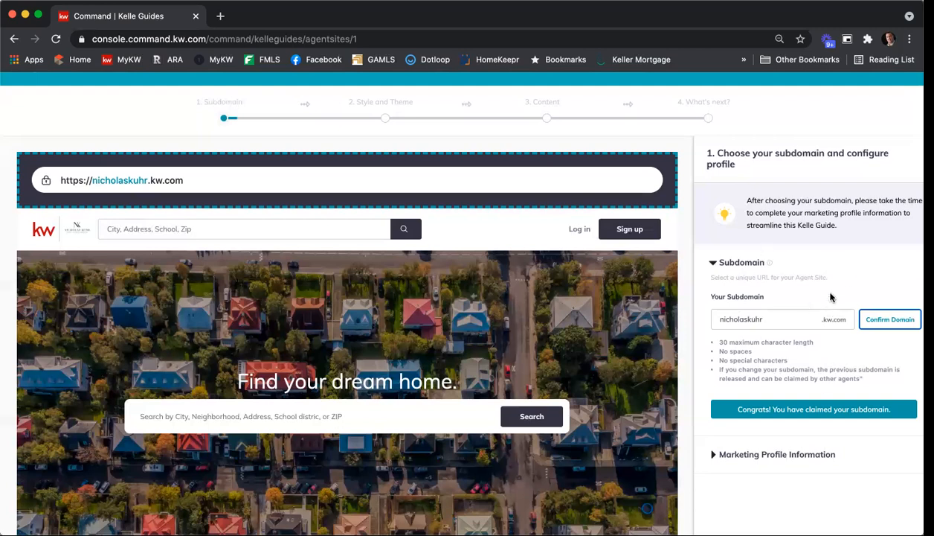
Expand the Marketing Profile Information and review the agent's name, brokerage, address, business name and job title fields
scroll(809, 308, down, 2)
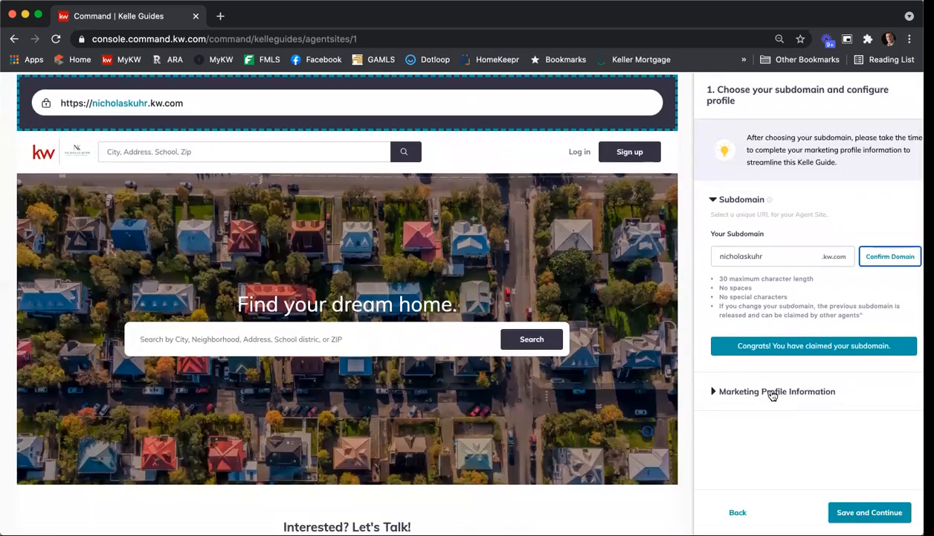
click(772, 392)
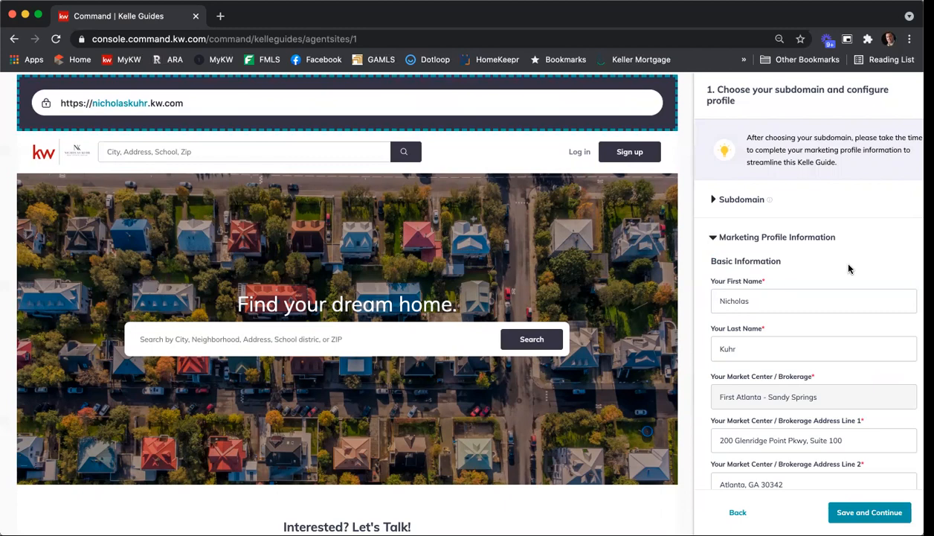
scroll(842, 257, down, 2)
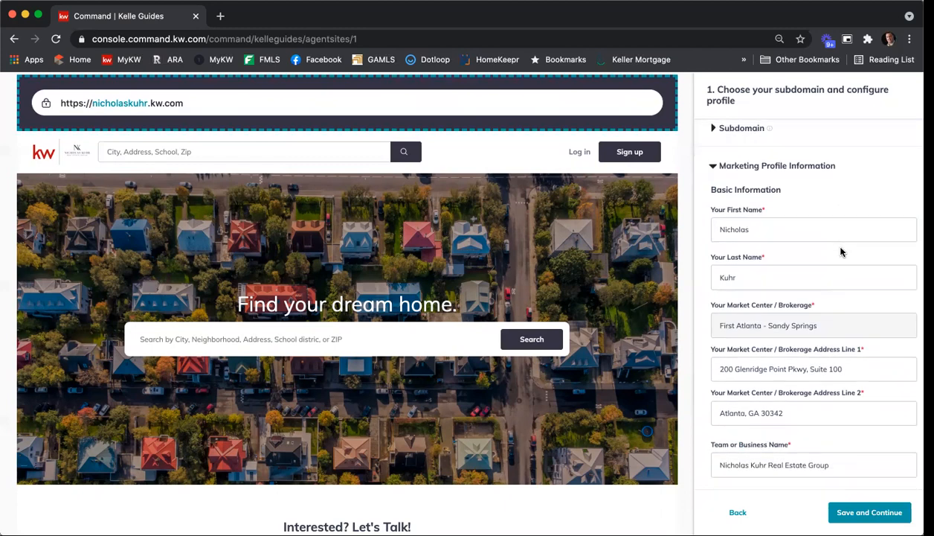
scroll(818, 202, down, 1)
scroll(817, 200, down, 3)
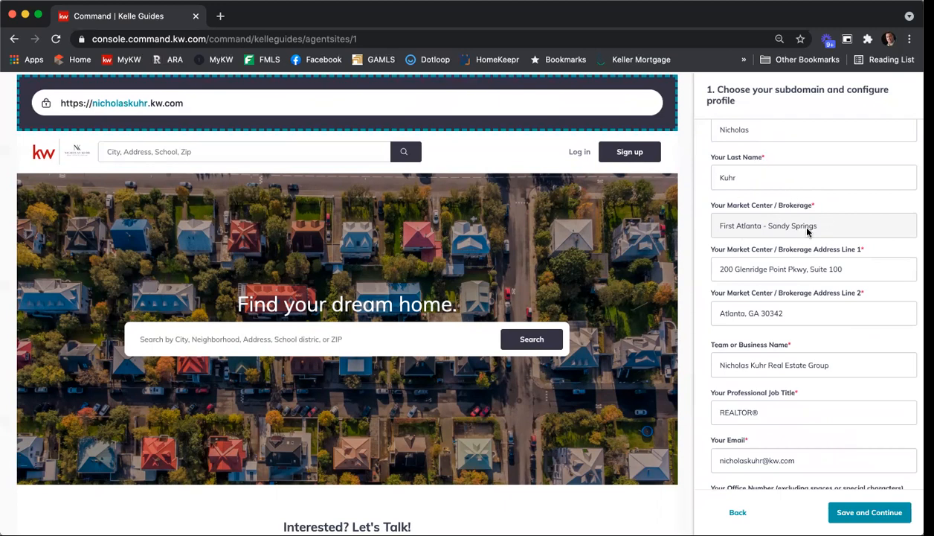
scroll(811, 235, down, 1)
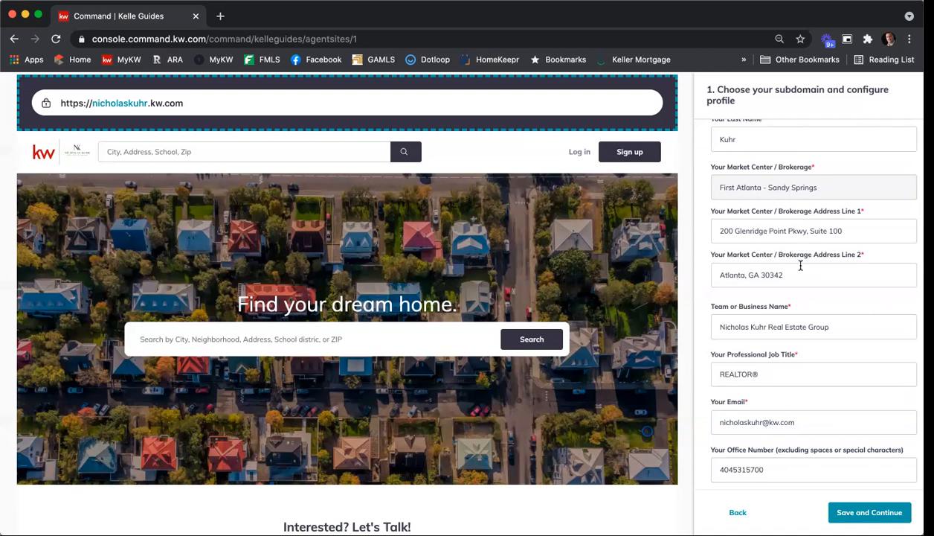
scroll(801, 265, down, 2)
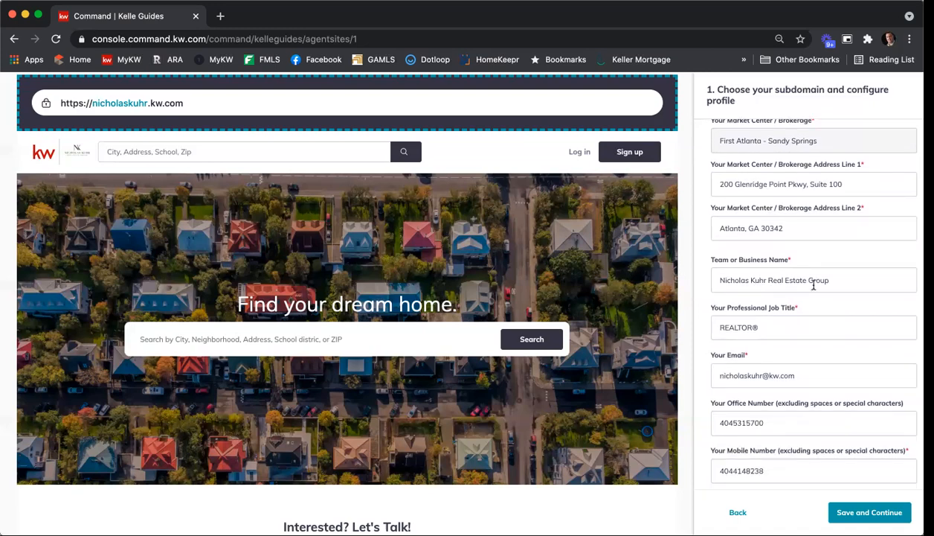
scroll(826, 284, down, 2)
scroll(804, 312, down, 3)
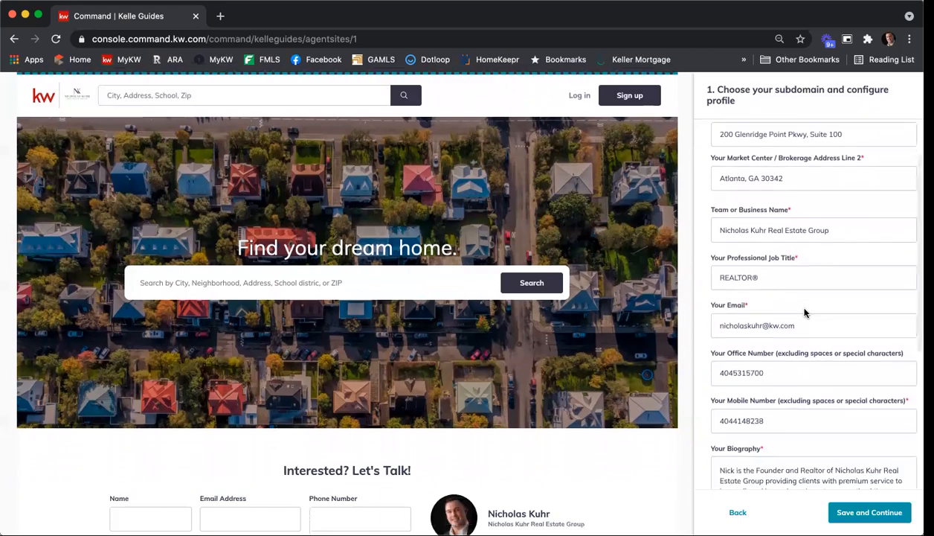
scroll(787, 280, down, 2)
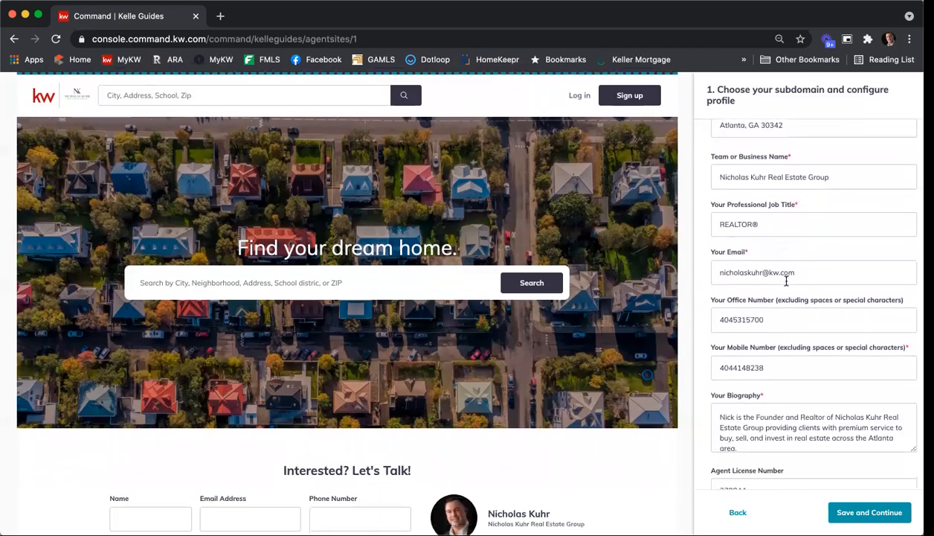
Review the profile's contact numbers, biography, license number, brokerage details and compliance footer fields
scroll(787, 276, down, 2)
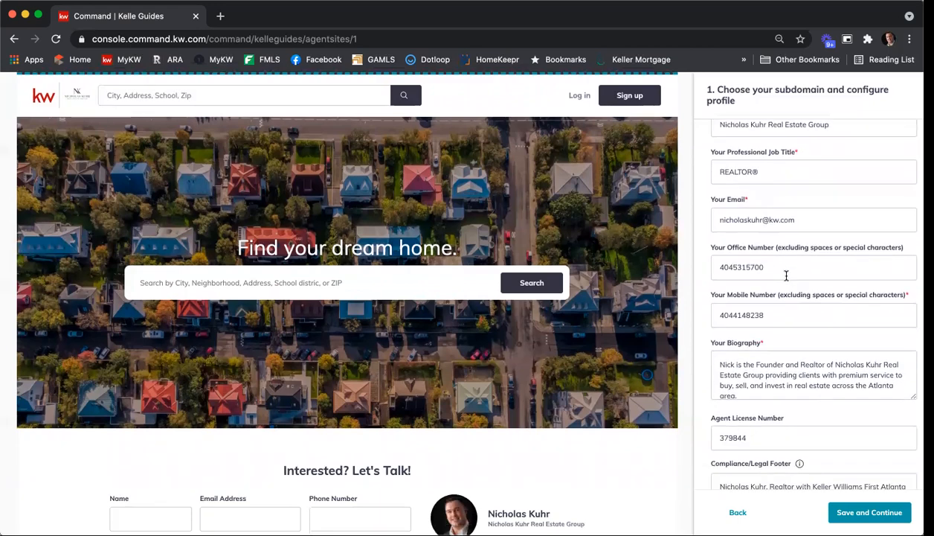
scroll(784, 276, down, 1)
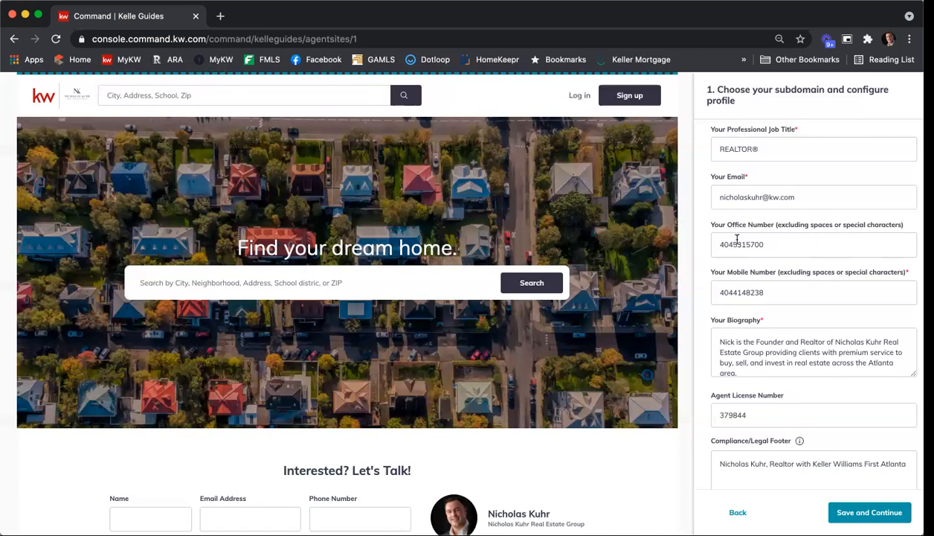
scroll(816, 245, down, 2)
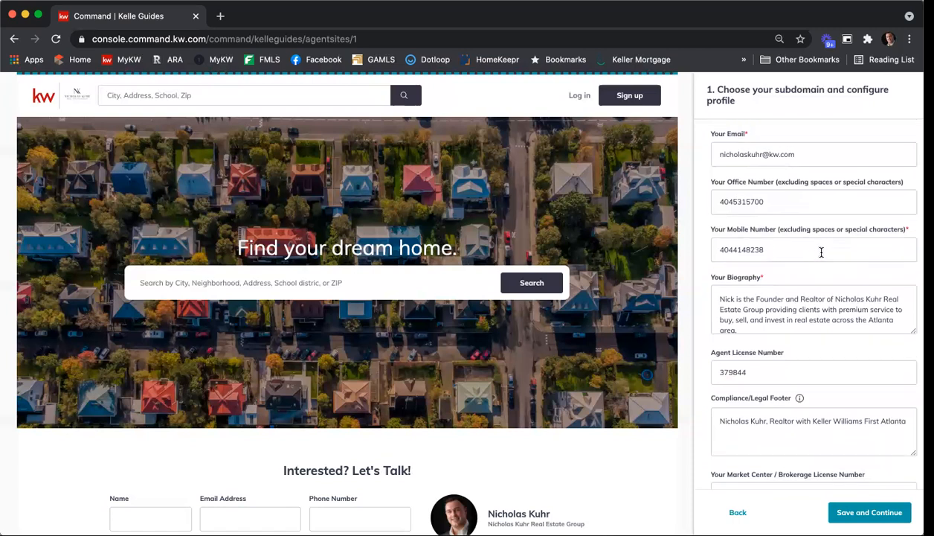
scroll(833, 244, down, 1)
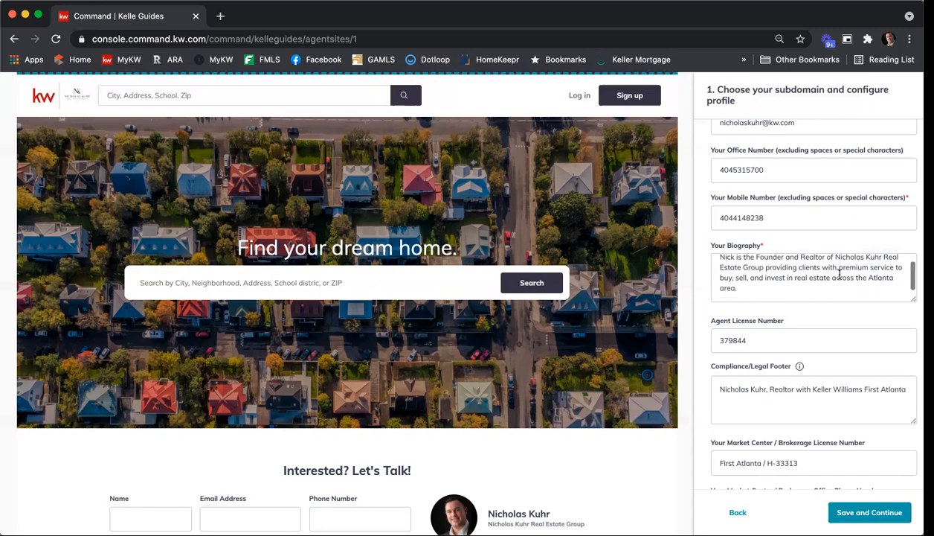
scroll(823, 313, down, 2)
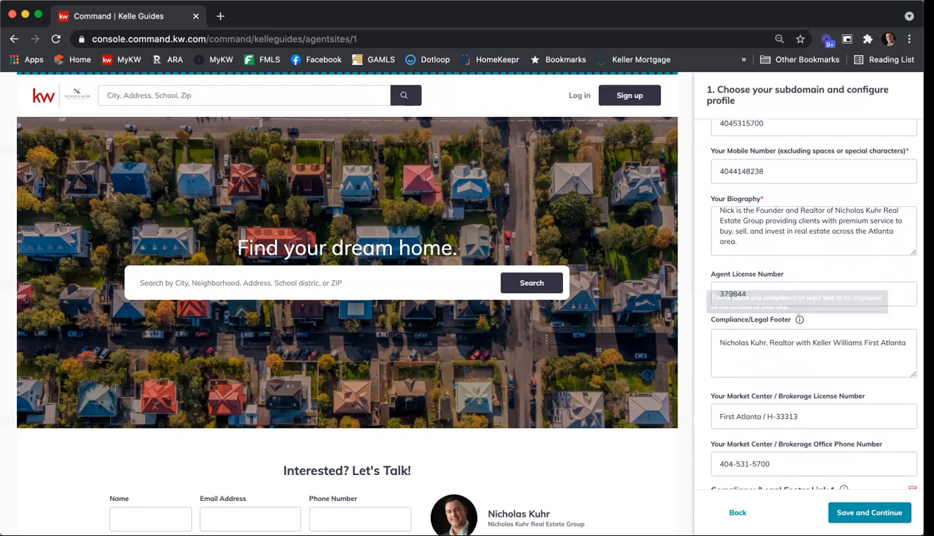
scroll(781, 290, down, 2)
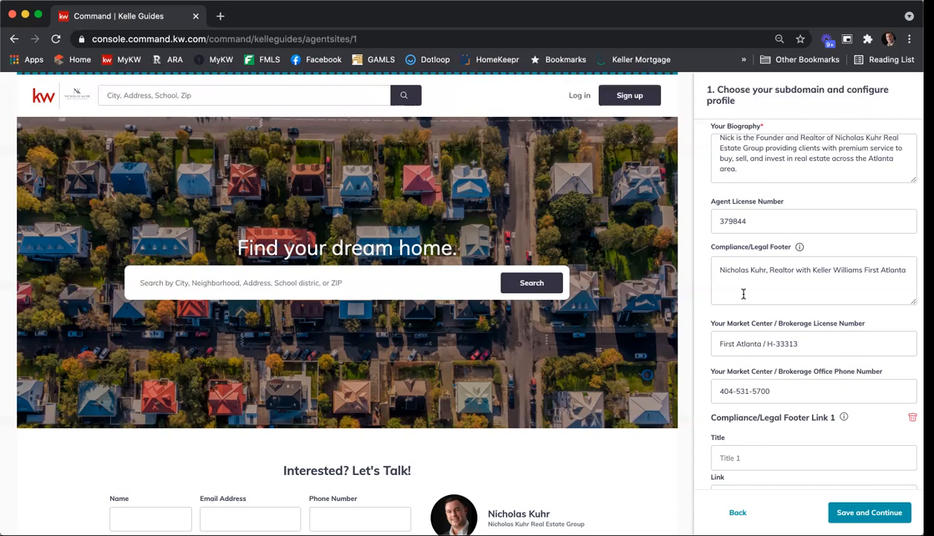
scroll(698, 269, down, 1)
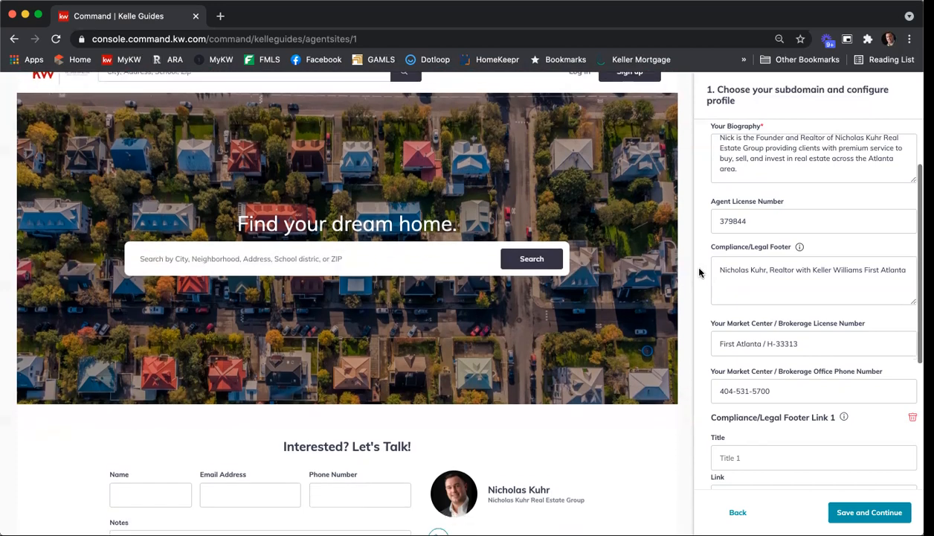
scroll(764, 321, down, 3)
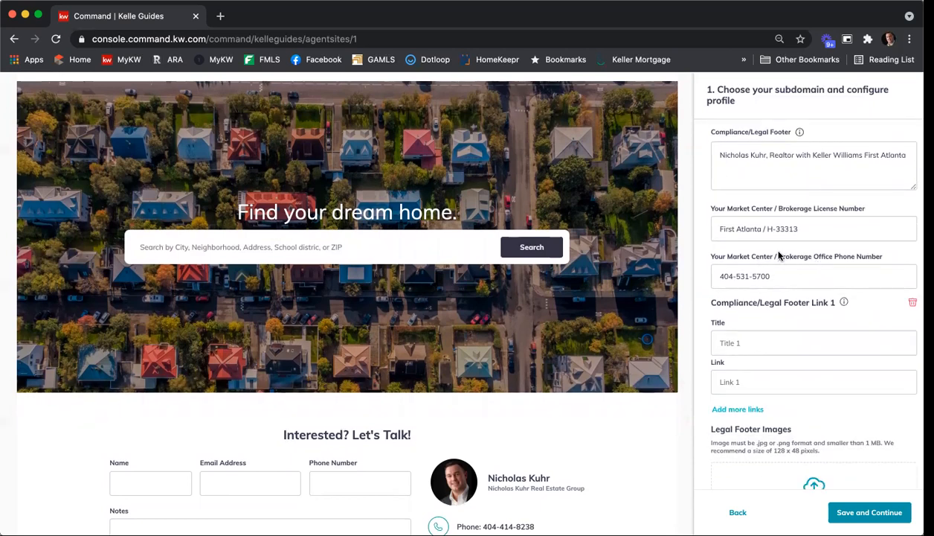
Review the brokerage details, compliance footer link, legal footer images, profile picture and logo sections of the marketing profile
scroll(811, 253, down, 1)
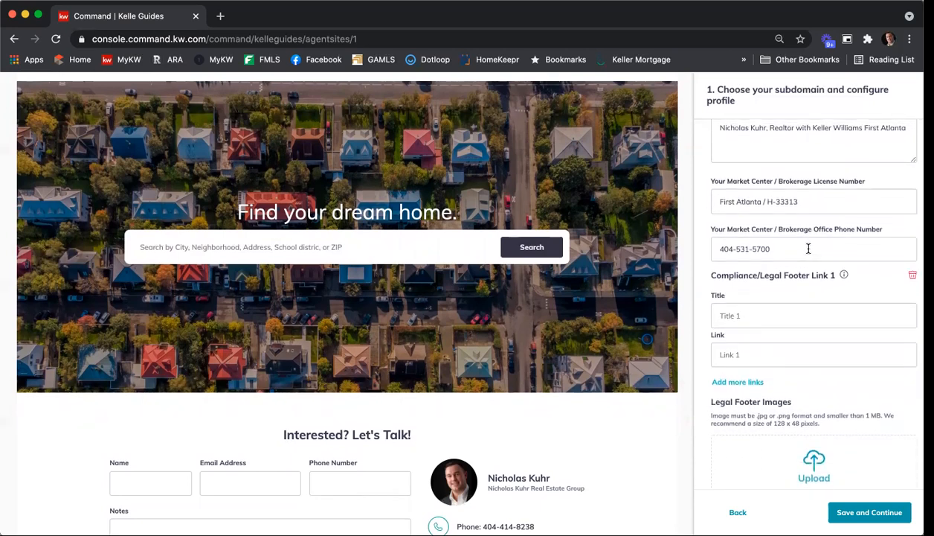
scroll(808, 249, down, 2)
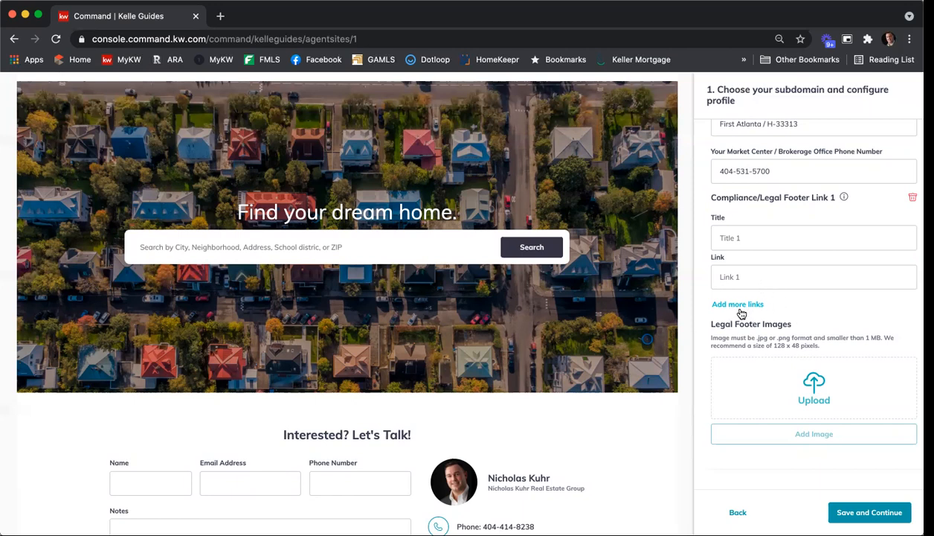
scroll(865, 318, down, 3)
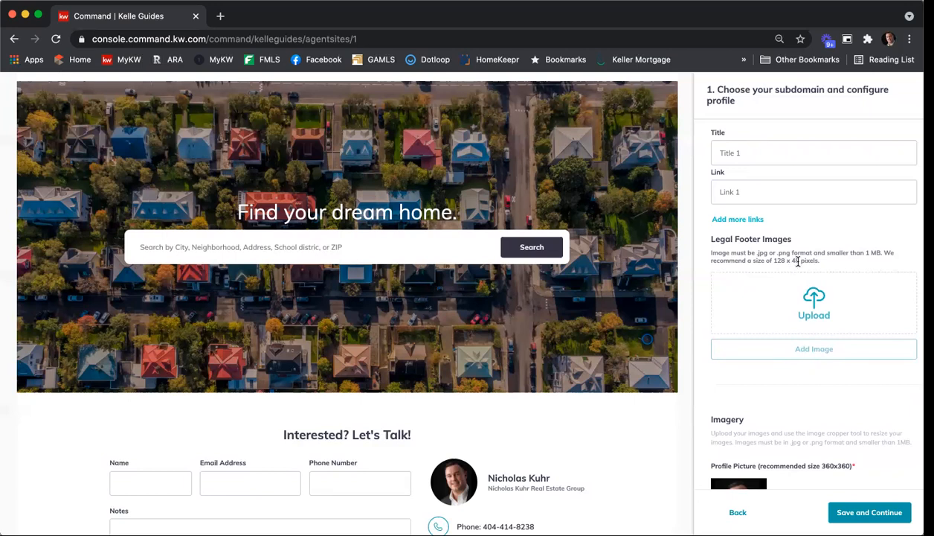
scroll(863, 270, down, 1)
scroll(863, 270, down, 5)
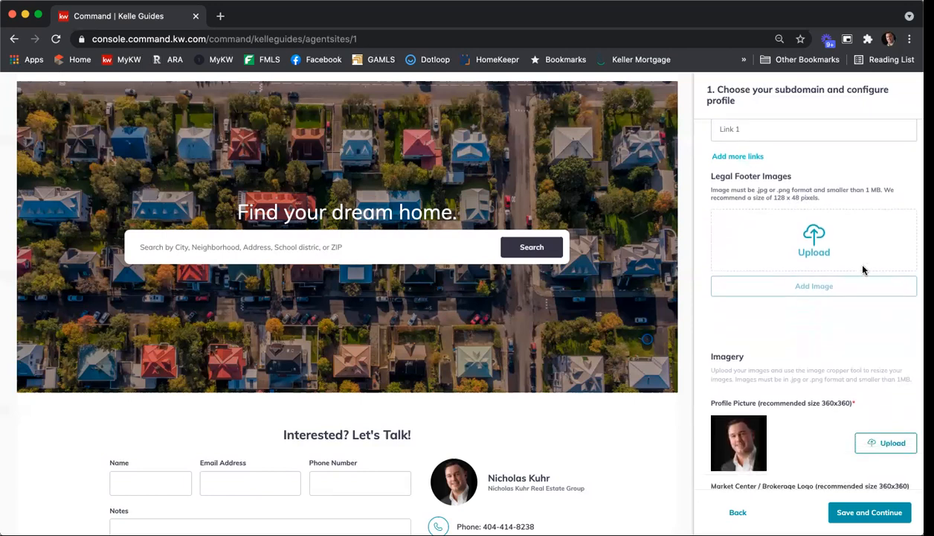
scroll(863, 270, down, 1)
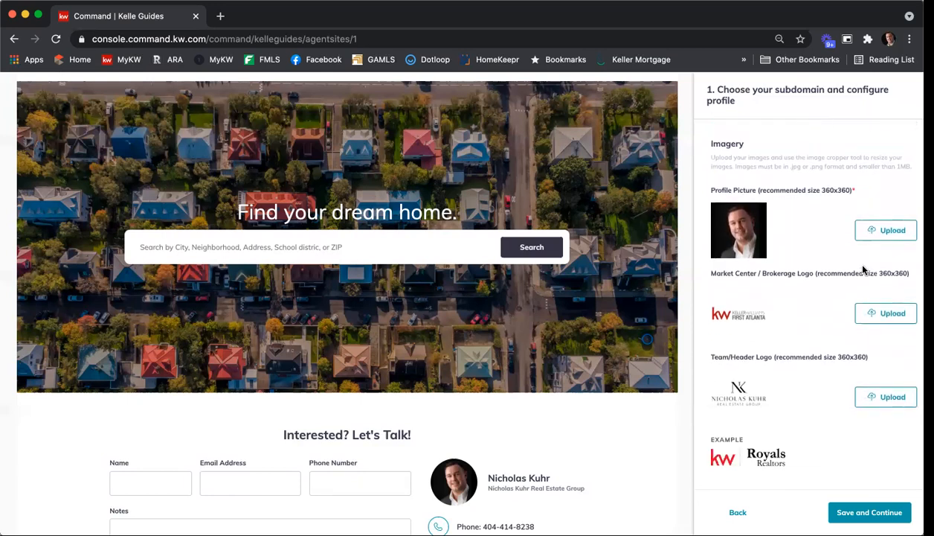
scroll(842, 275, down, 1)
scroll(841, 274, down, 1)
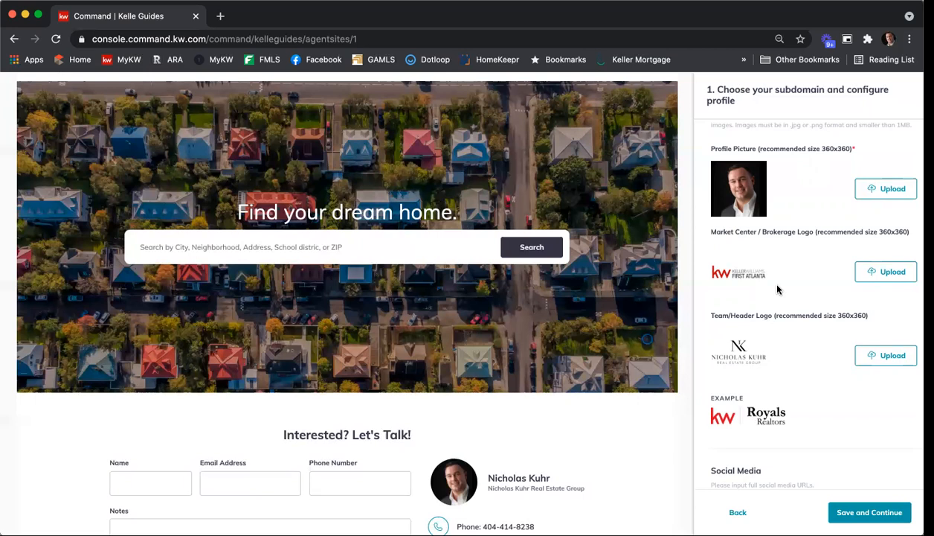
Look at the Market Center Logos downloads page on rawlsgrouphelpdesk.com in a separate browser tab, closing that tab when finished
click(221, 16)
text(rawls)
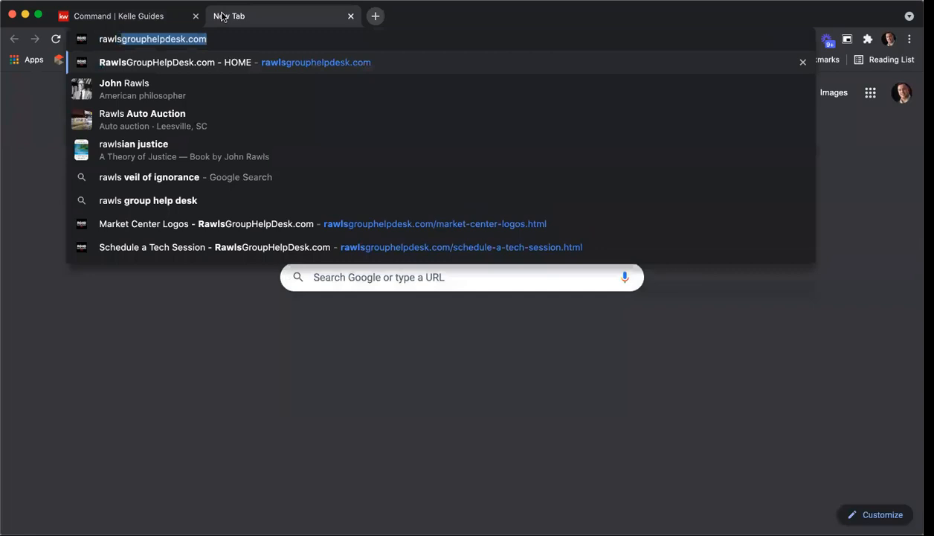
key(Return)
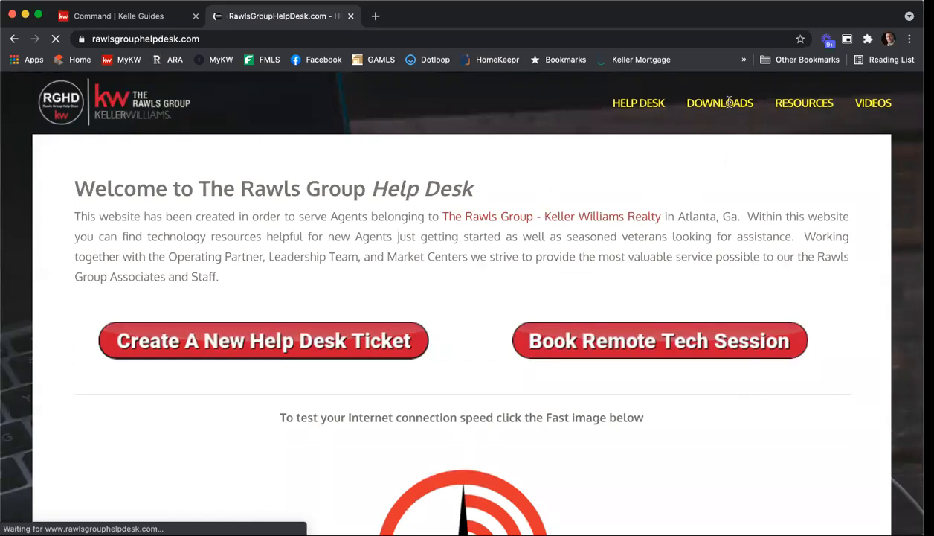
mouse_move(714, 99)
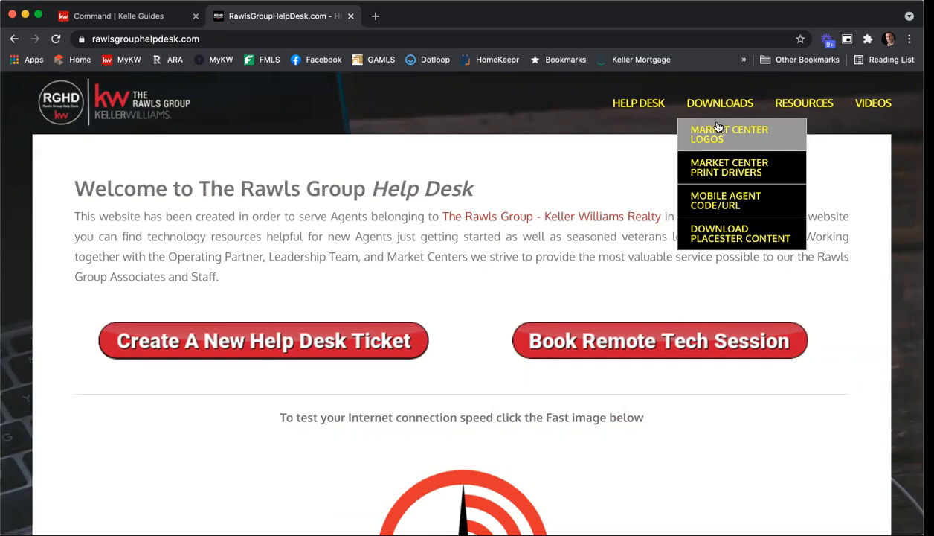
click(717, 132)
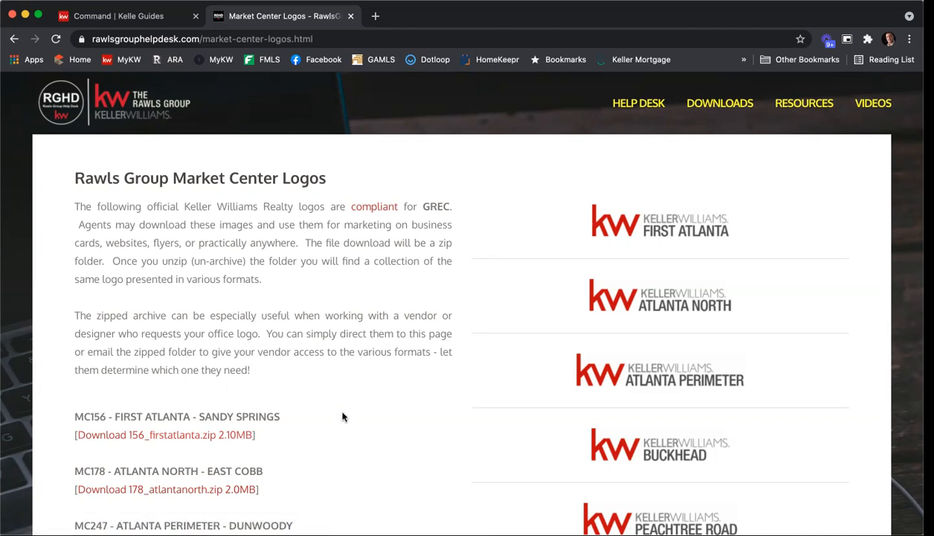
click(351, 17)
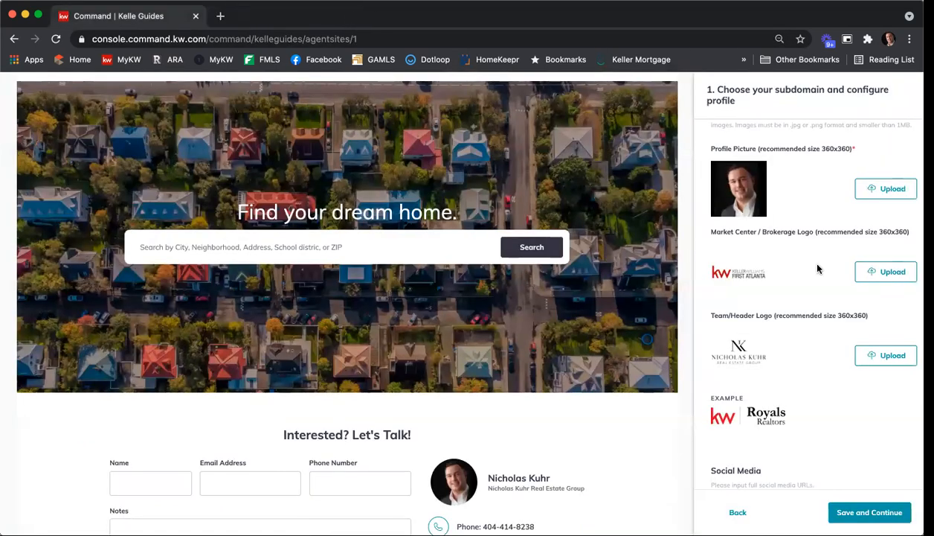
Check the team logo and social media links, and save the profile to continue to Style and Theme
scroll(821, 261, down, 1)
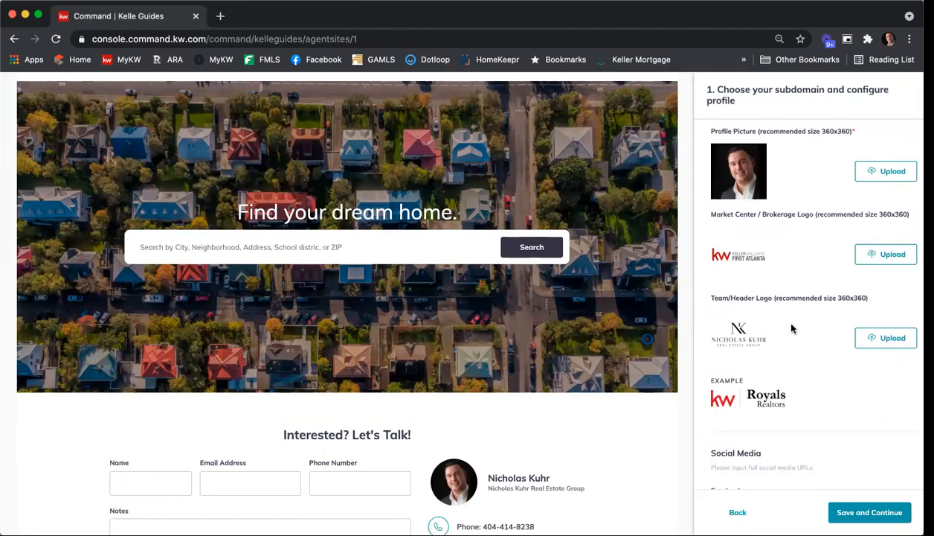
scroll(799, 302, down, 2)
scroll(801, 302, down, 1)
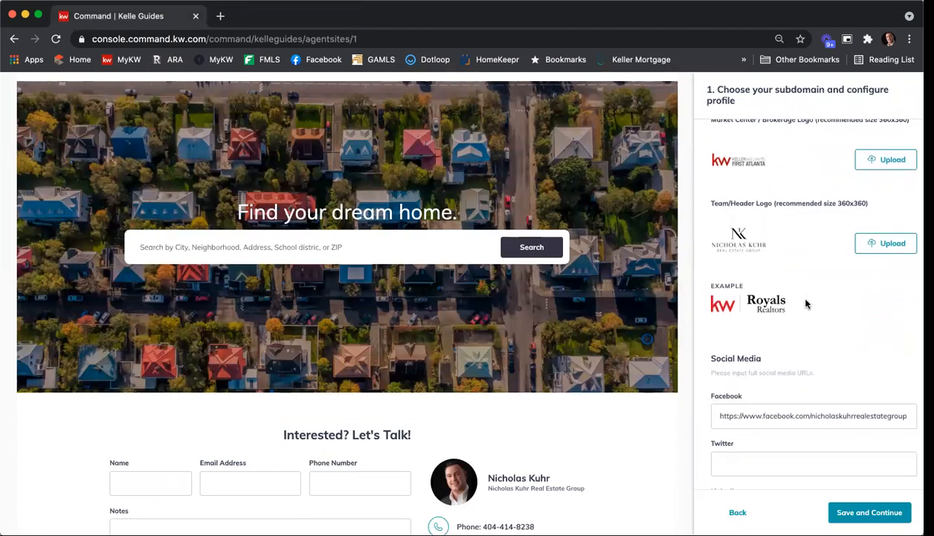
scroll(855, 298, down, 2)
scroll(855, 297, down, 4)
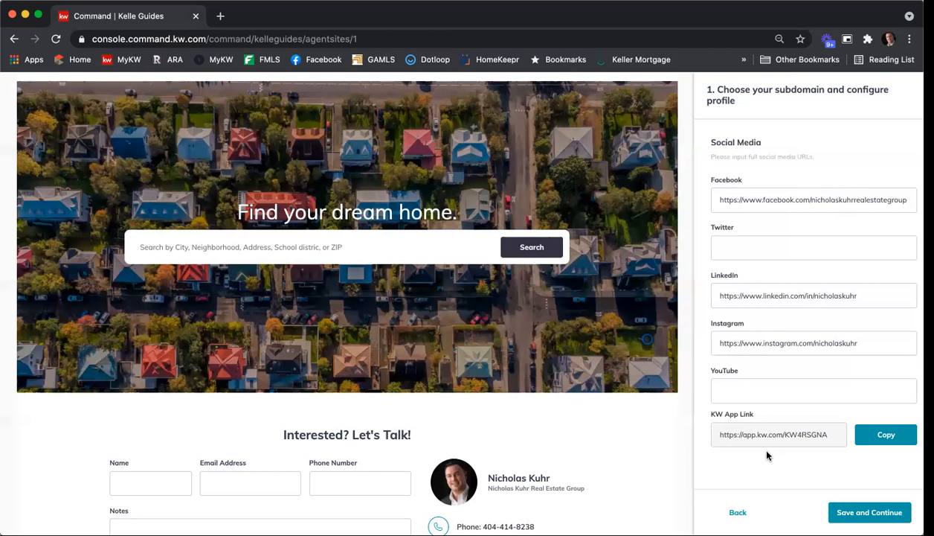
click(872, 513)
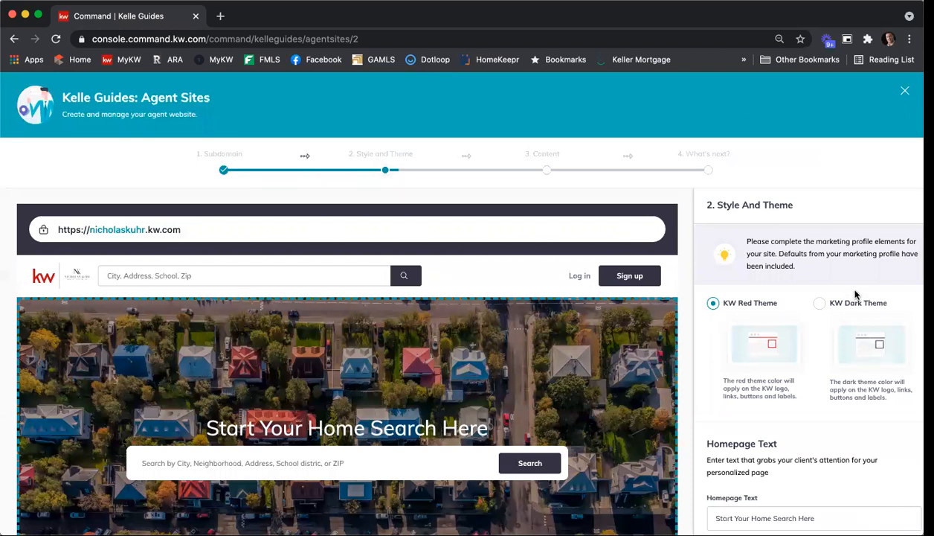
Try the KW Dark Theme on the site and switch back to the KW Red Theme
scroll(834, 212, down, 2)
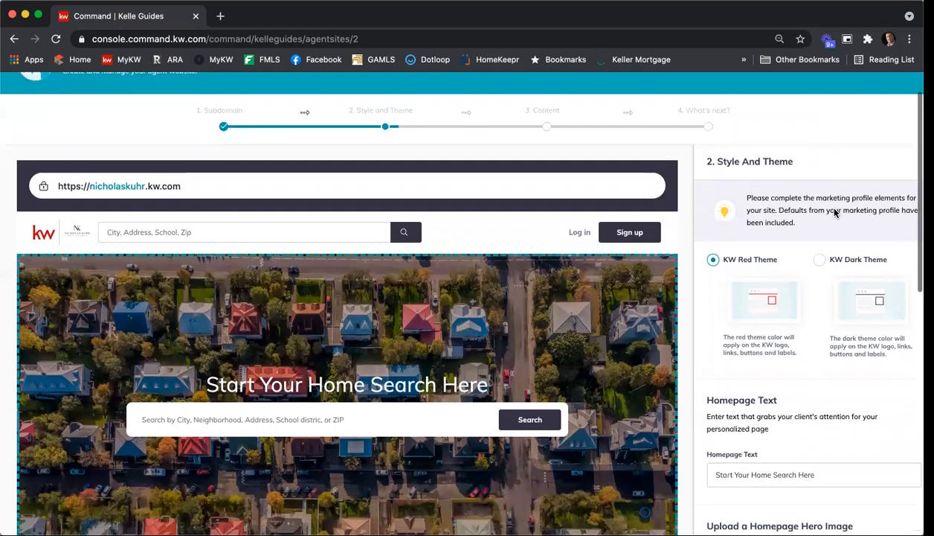
scroll(833, 211, down, 2)
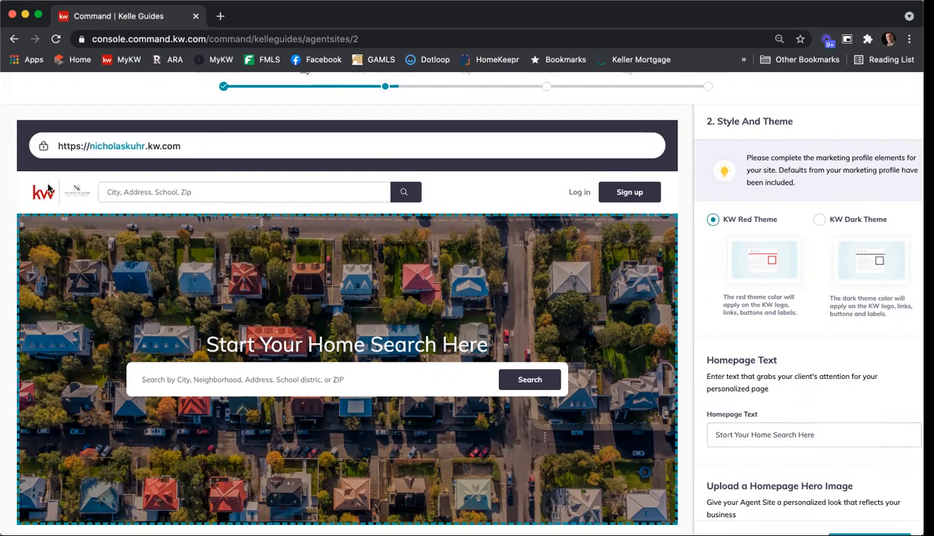
click(819, 222)
click(713, 219)
Replace the homepage text with "Find Your New Home Here!"
scroll(815, 225, down, 3)
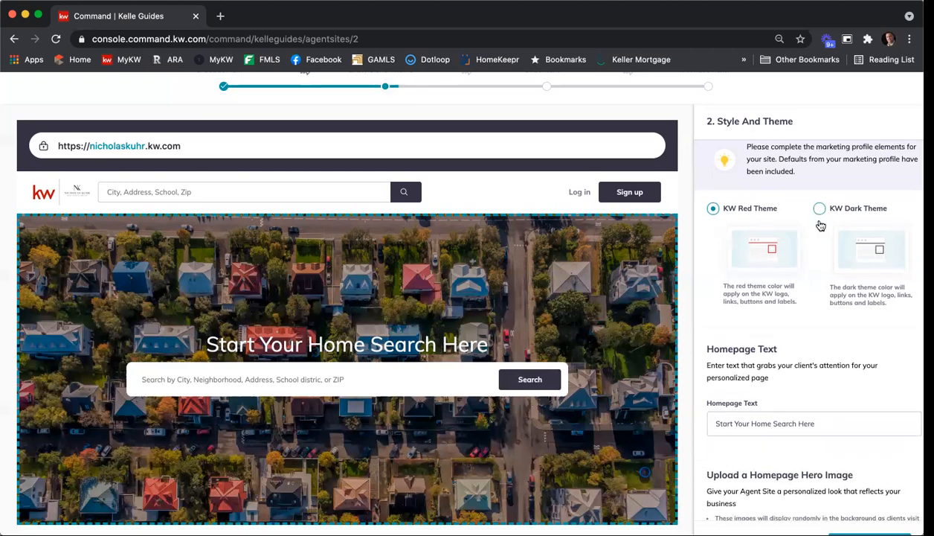
scroll(818, 223, down, 3)
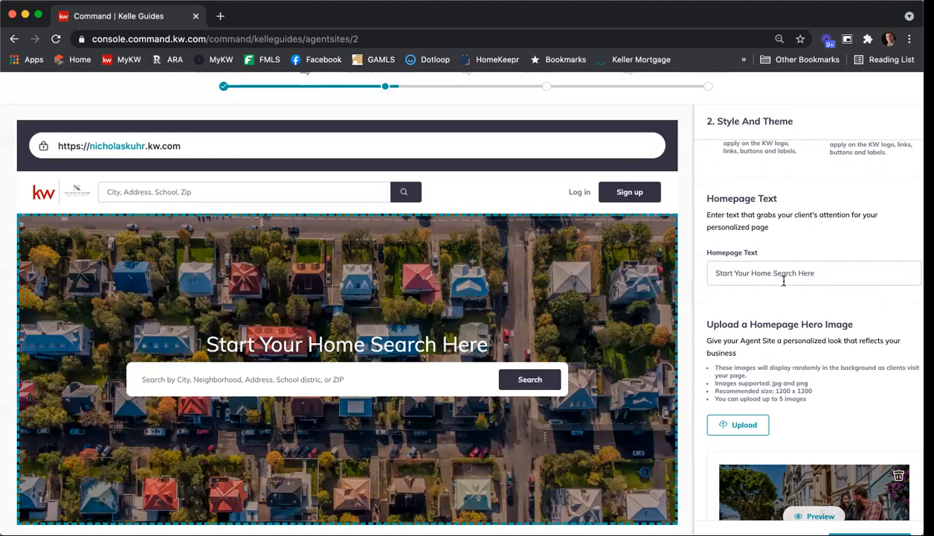
drag(807, 270, 661, 263)
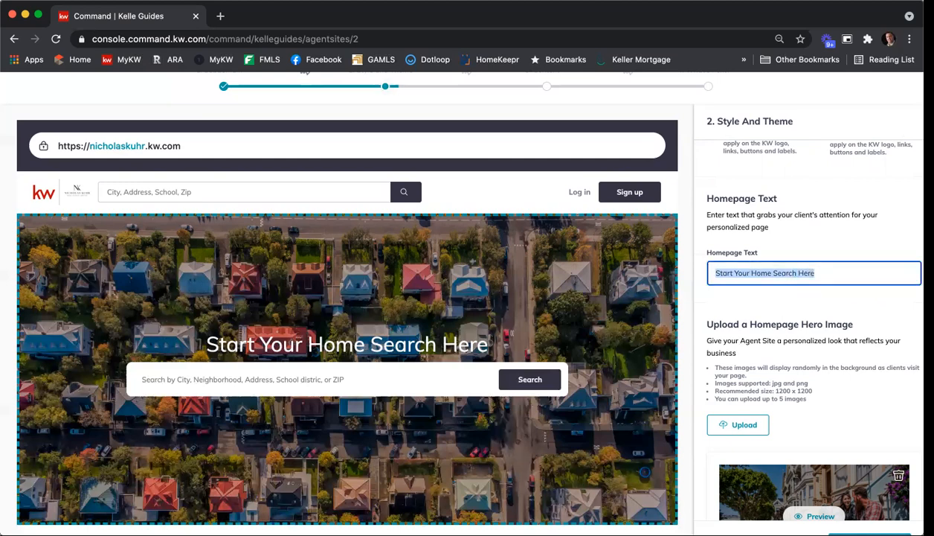
text(Find Youe)
key(BackSpace)
text(r New Home Here!)
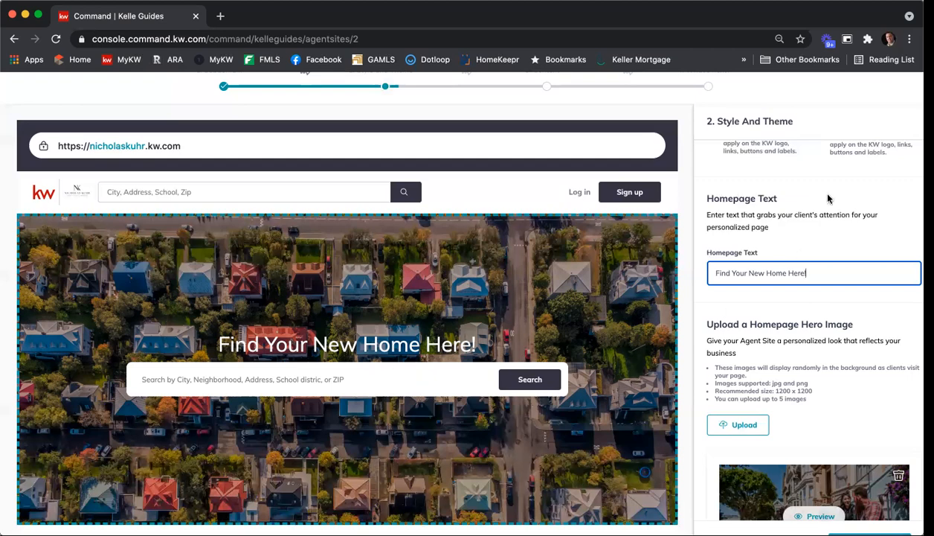
Examine the homepage hero image upload requirements and the default background images provided
scroll(804, 211, down, 2)
scroll(819, 213, down, 1)
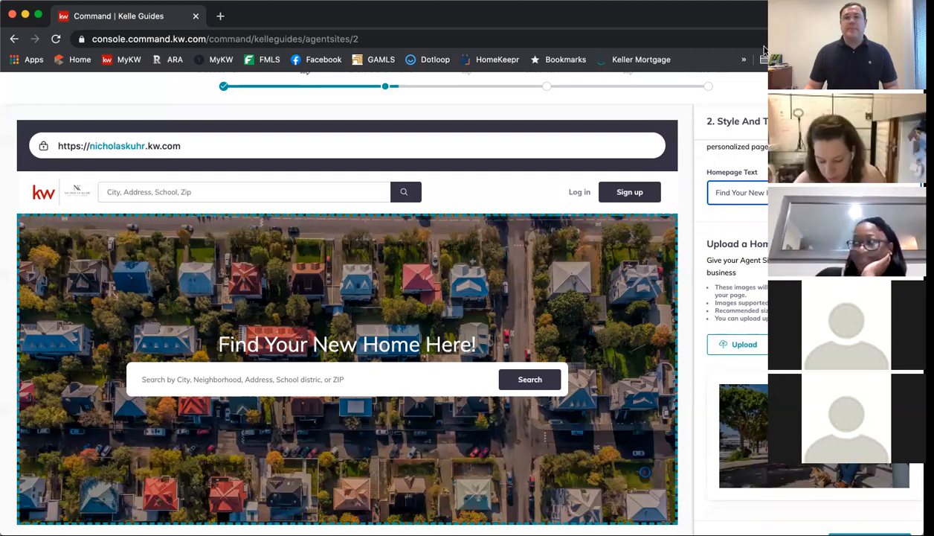
scroll(809, 282, down, 2)
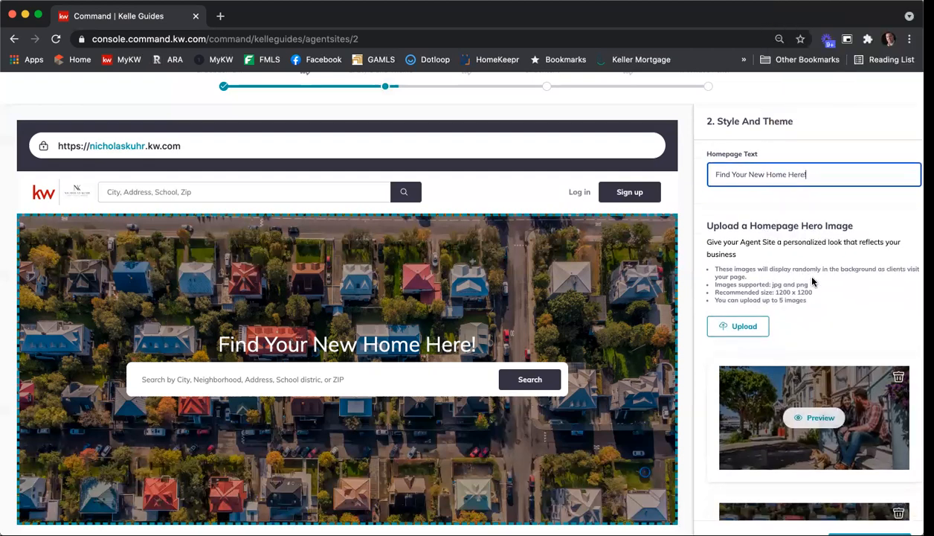
scroll(812, 278, down, 5)
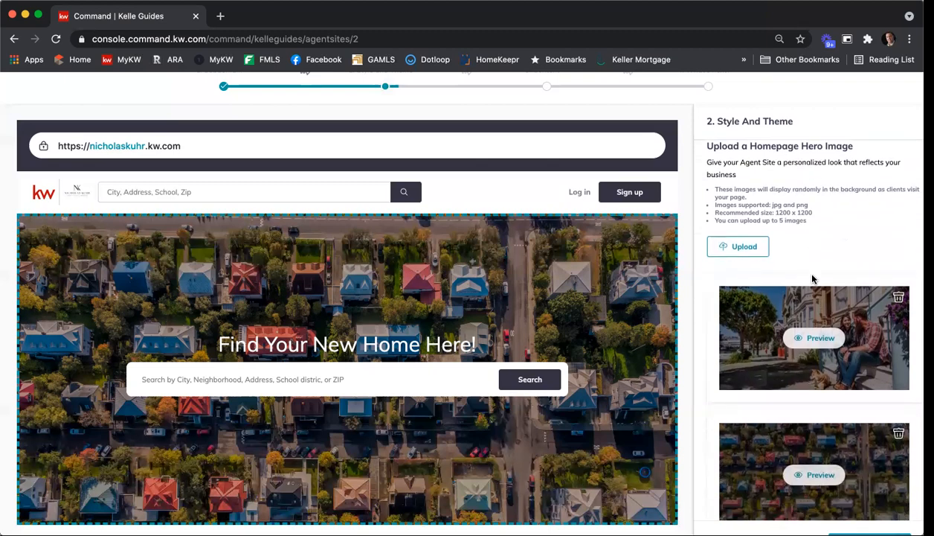
scroll(812, 279, down, 1)
scroll(812, 279, up, 2)
scroll(812, 278, down, 4)
scroll(812, 279, up, 3)
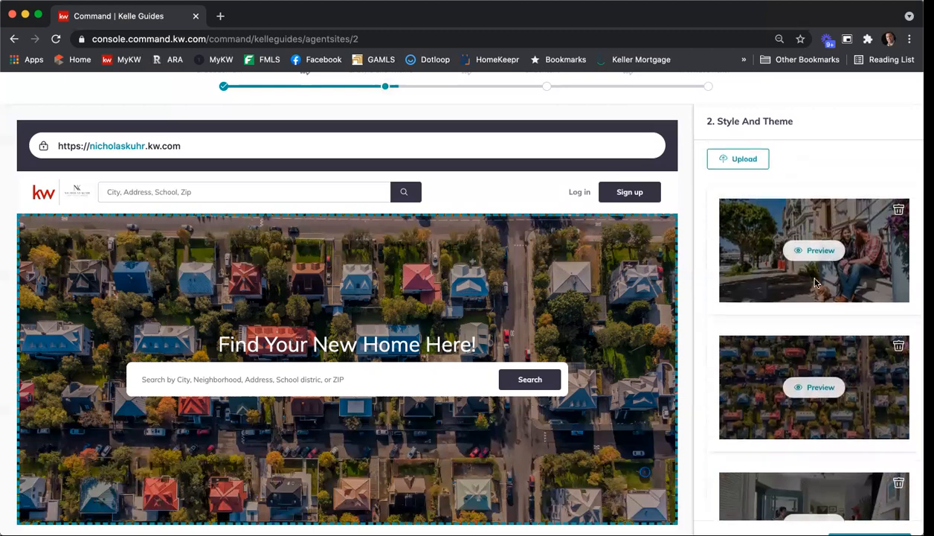
scroll(815, 281, down, 3)
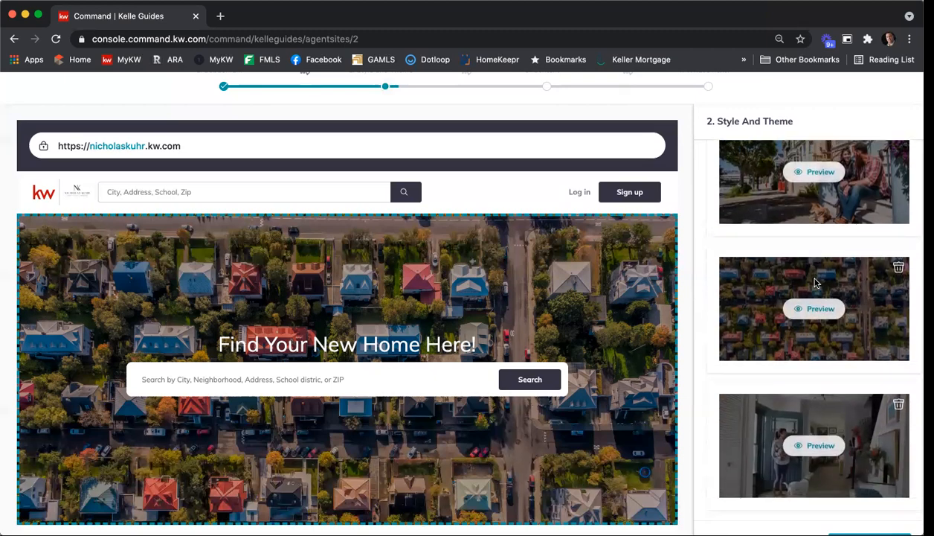
scroll(815, 281, up, 3)
scroll(815, 282, down, 3)
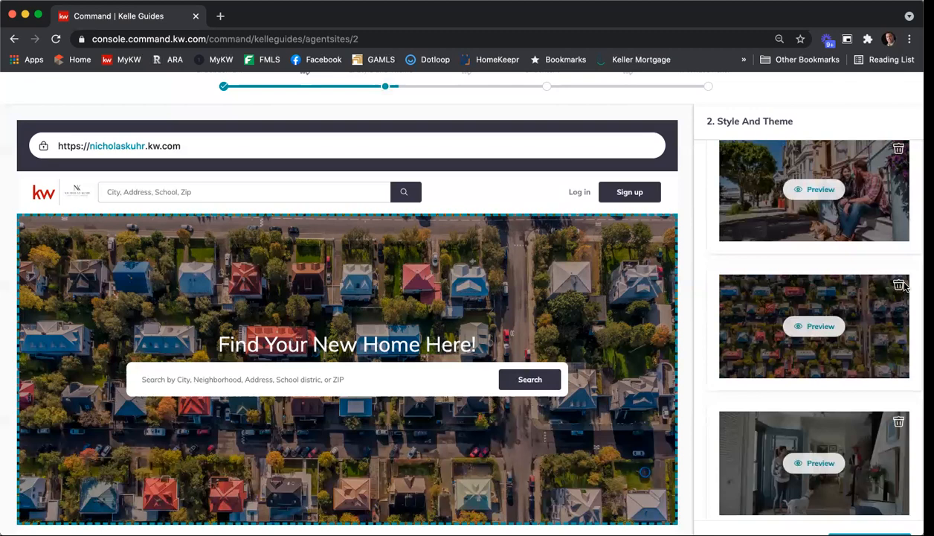
scroll(898, 288, up, 1)
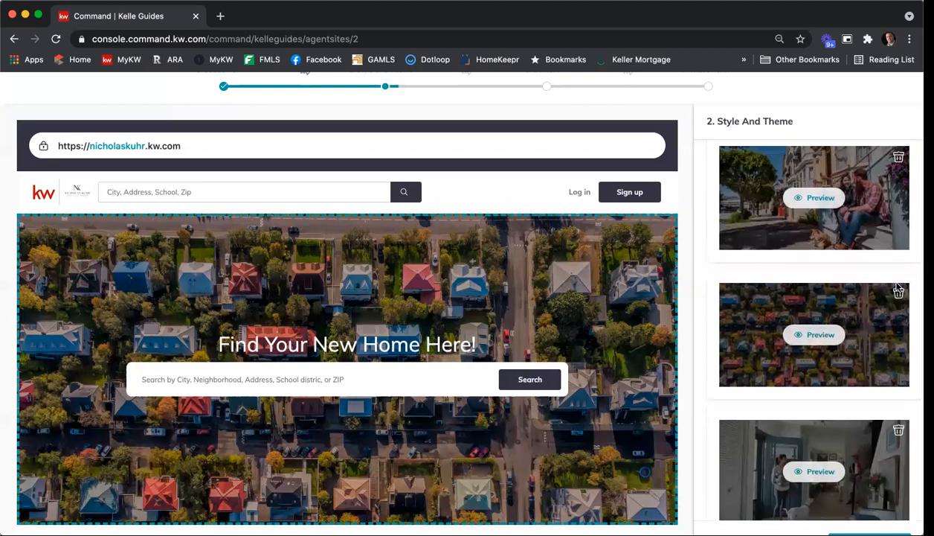
scroll(899, 289, up, 5)
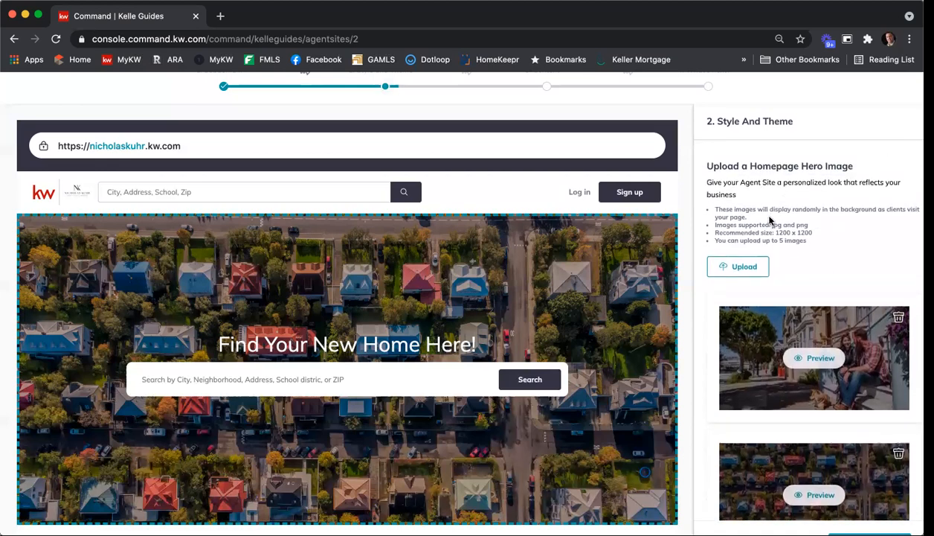
scroll(770, 219, up, 1)
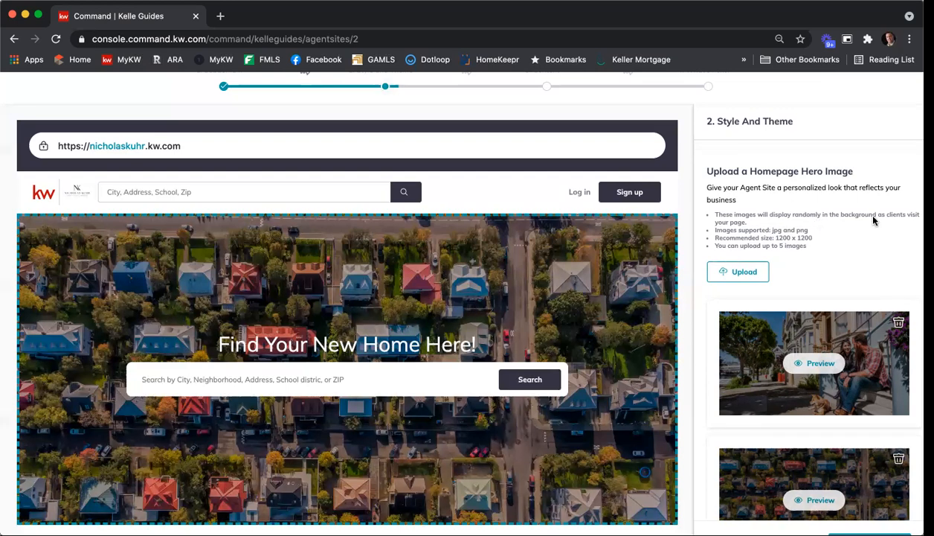
Look through the remaining hero images and the site preview's contact form and footer
scroll(841, 267, down, 3)
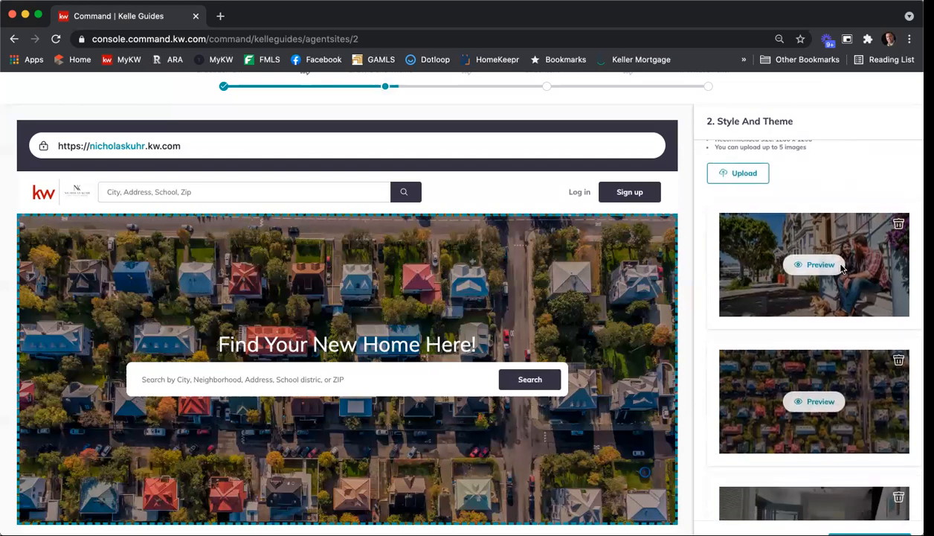
scroll(839, 269, down, 1)
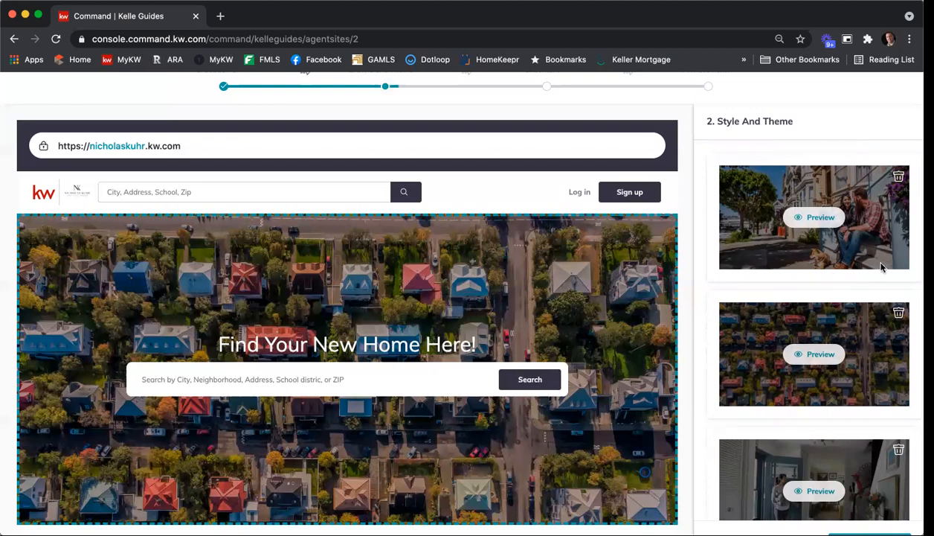
scroll(863, 251, down, 1)
scroll(865, 251, down, 1)
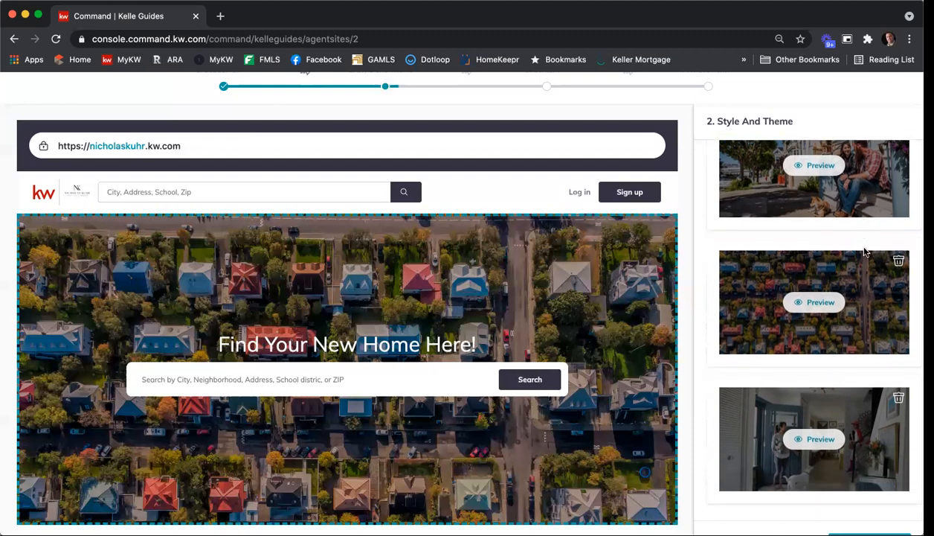
scroll(864, 251, down, 3)
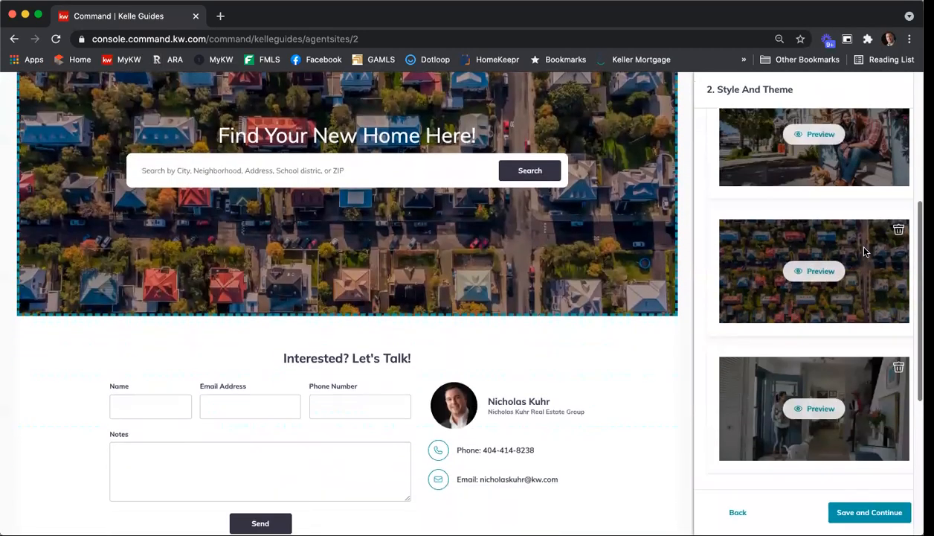
scroll(864, 251, down, 5)
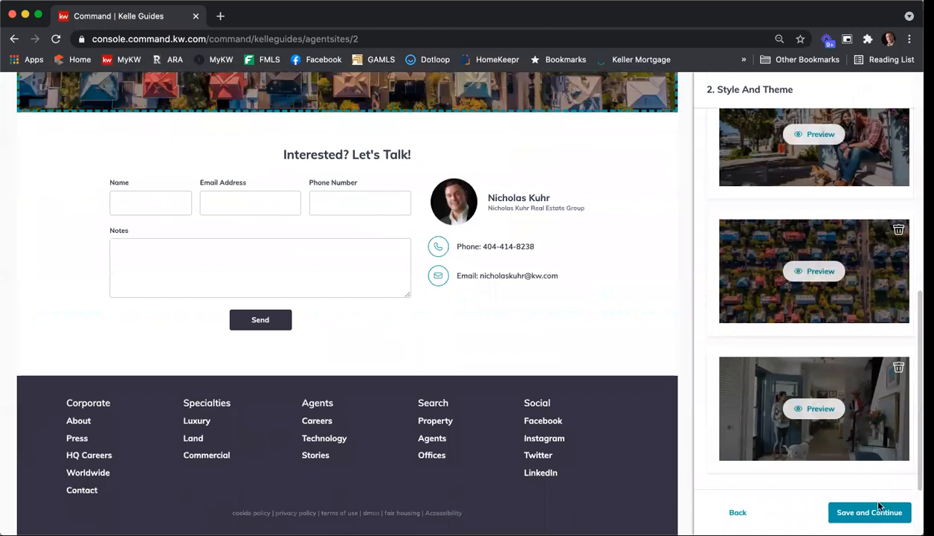
Save the style settings and place About Me above Company Profile in the site navigation
click(870, 512)
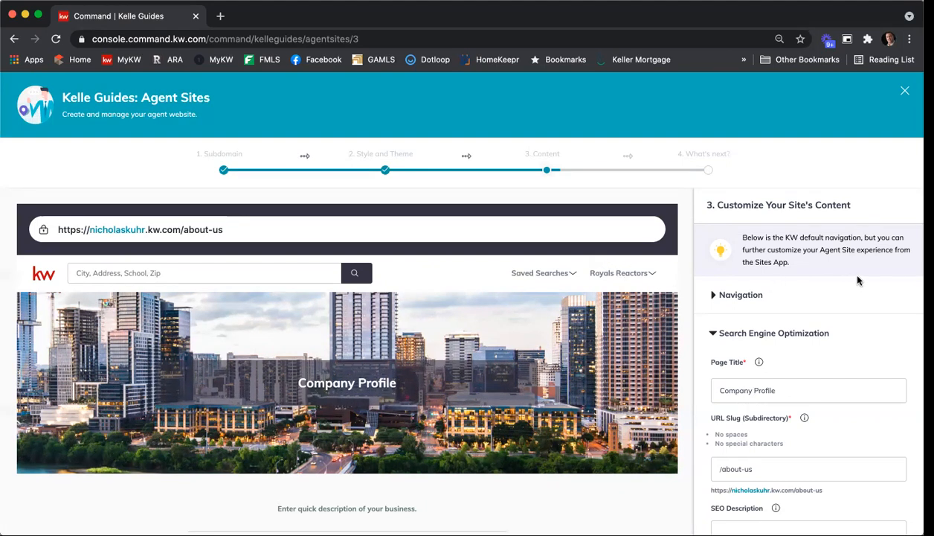
click(729, 297)
scroll(806, 219, down, 2)
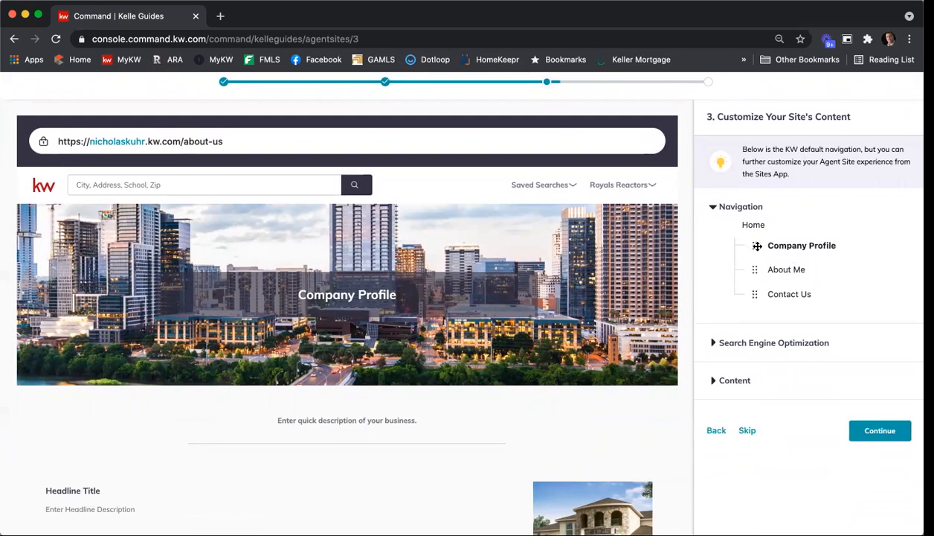
mouse_move(751, 244)
mouse_down()
mouse_move(753, 290)
mouse_move(756, 262)
mouse_up()
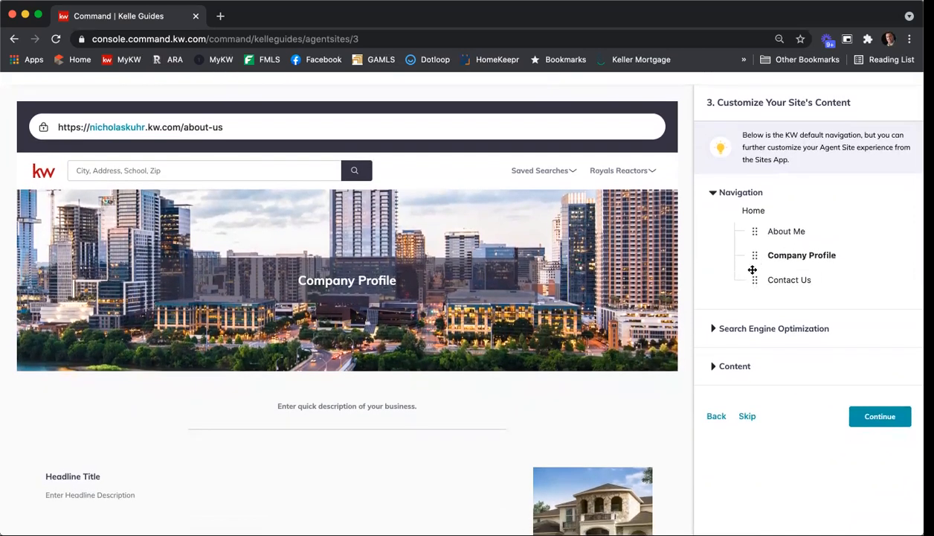
Set the Company Profile page's SEO title to "About" followed by the name of the agent's real estate group
click(714, 330)
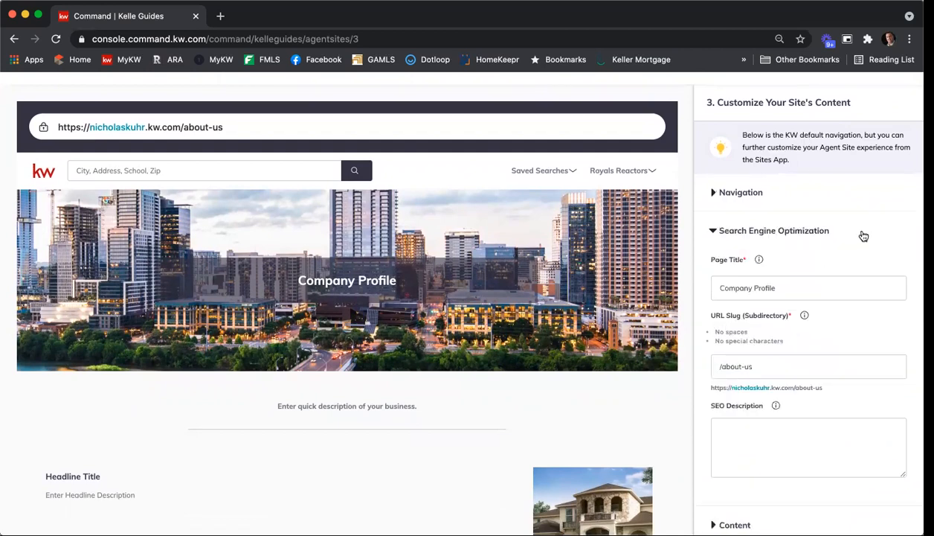
scroll(874, 228, down, 1)
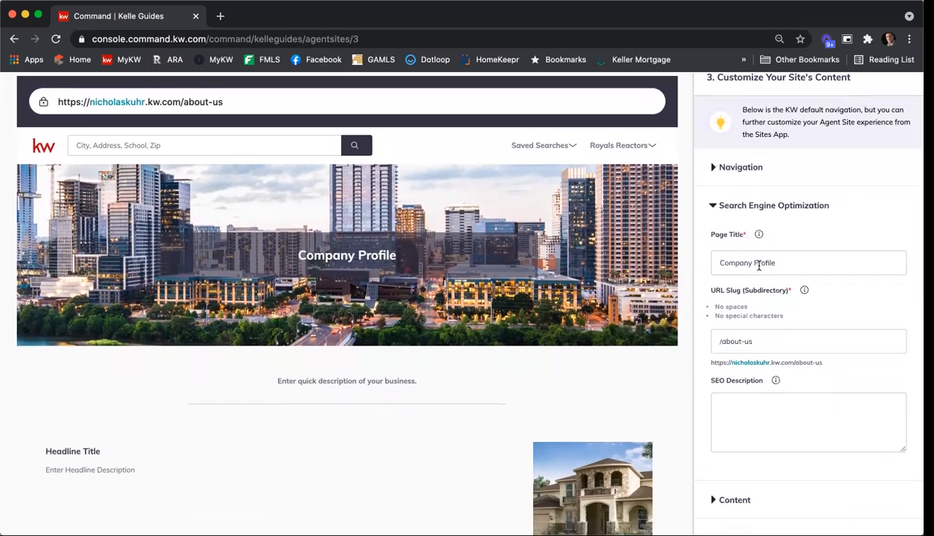
drag(775, 260, 686, 262)
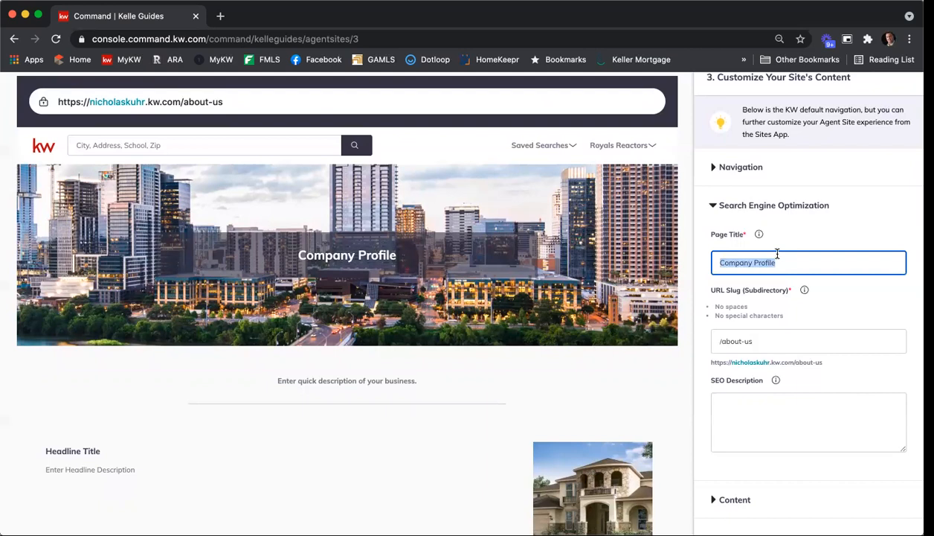
text(About)
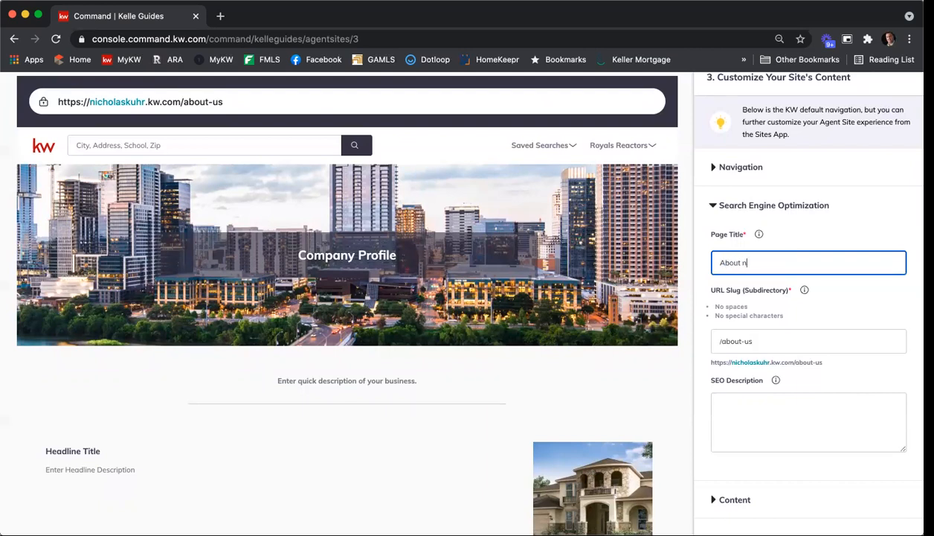
text(state Group)
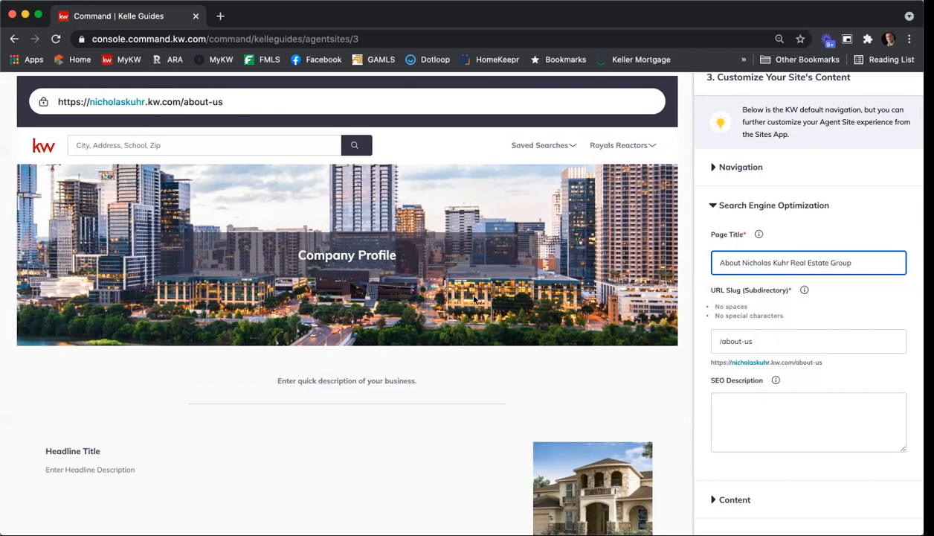
Change the Company Profile page's URL slug to "about-nkreg"
scroll(446, 286, up, 1)
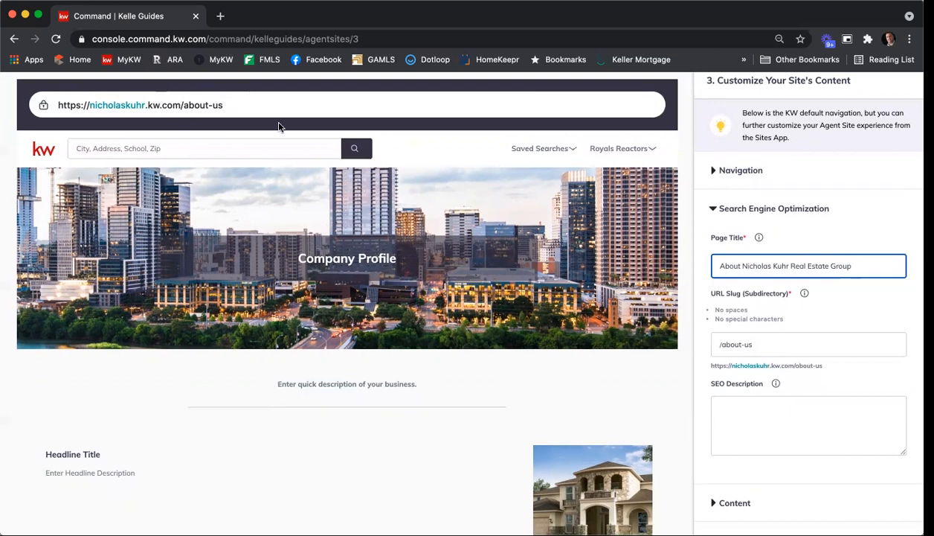
click(768, 345)
key(BackSpace)
key(BackSpace)
text(nkreg)
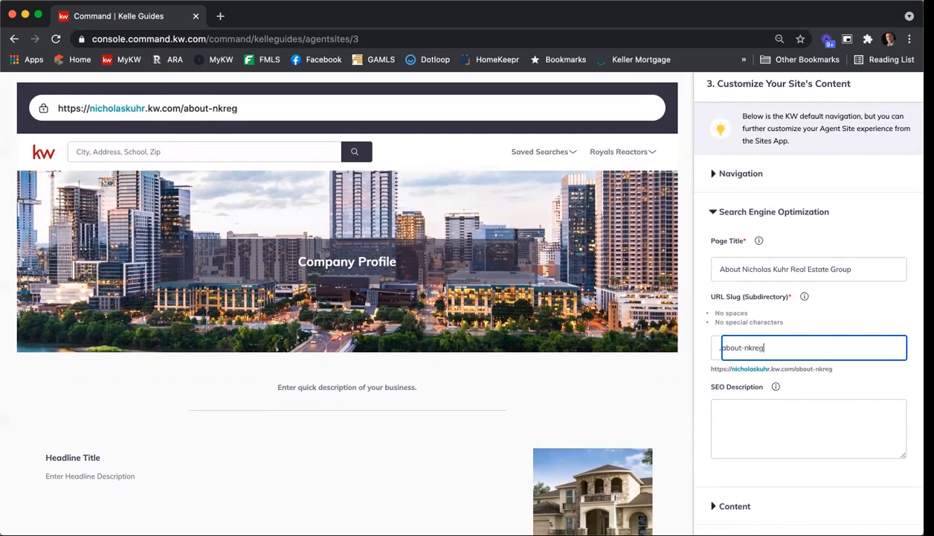
click(876, 385)
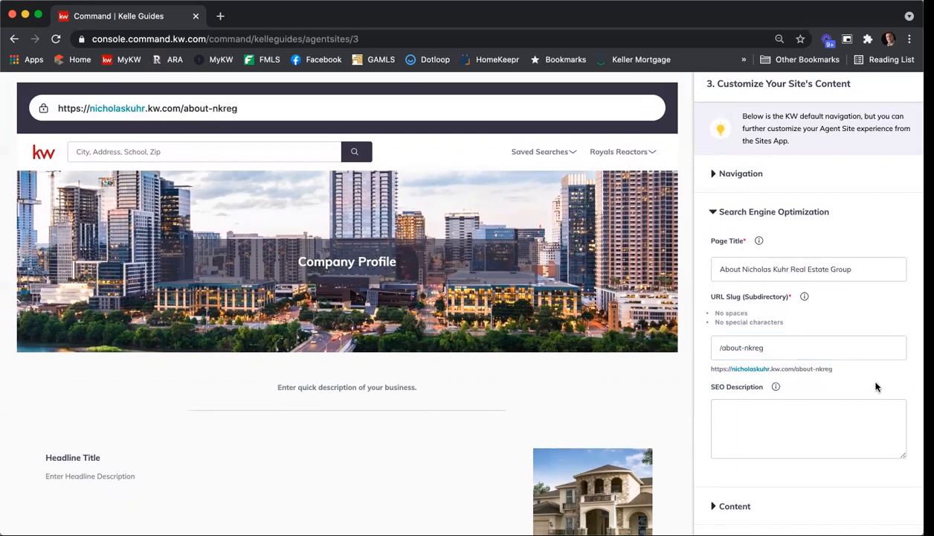
Write the SEO description as "Learn more about the" plus the agent's group name, "at Keller Williams First Atlanta" and the agent's phone number
scroll(862, 377, down, 2)
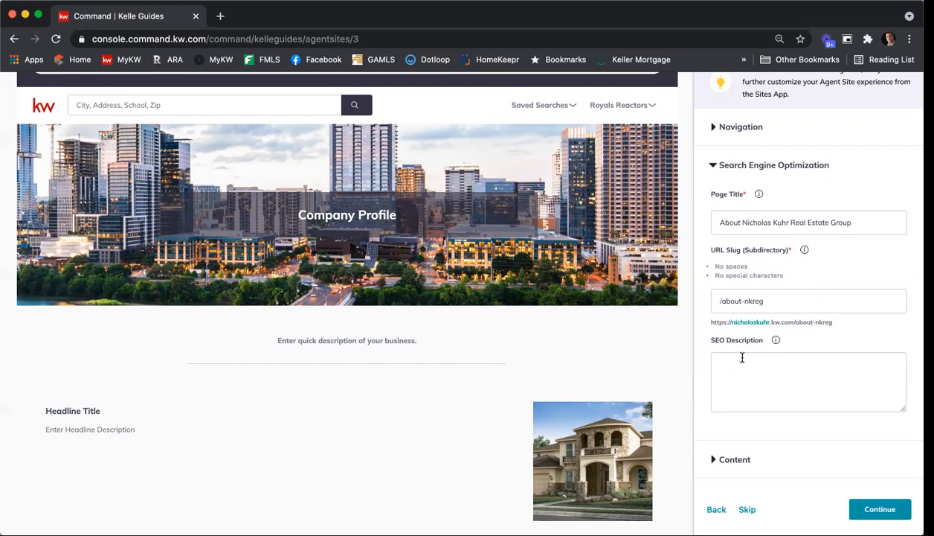
click(742, 358)
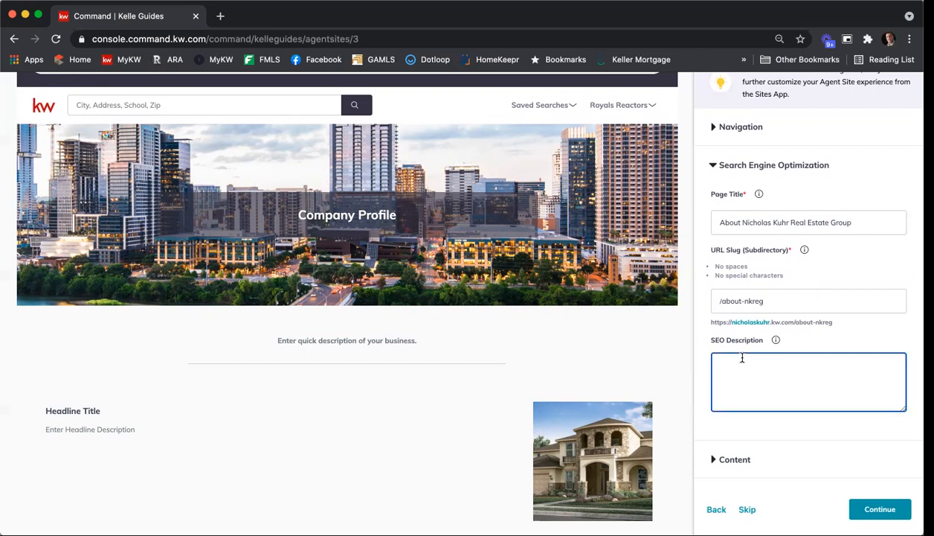
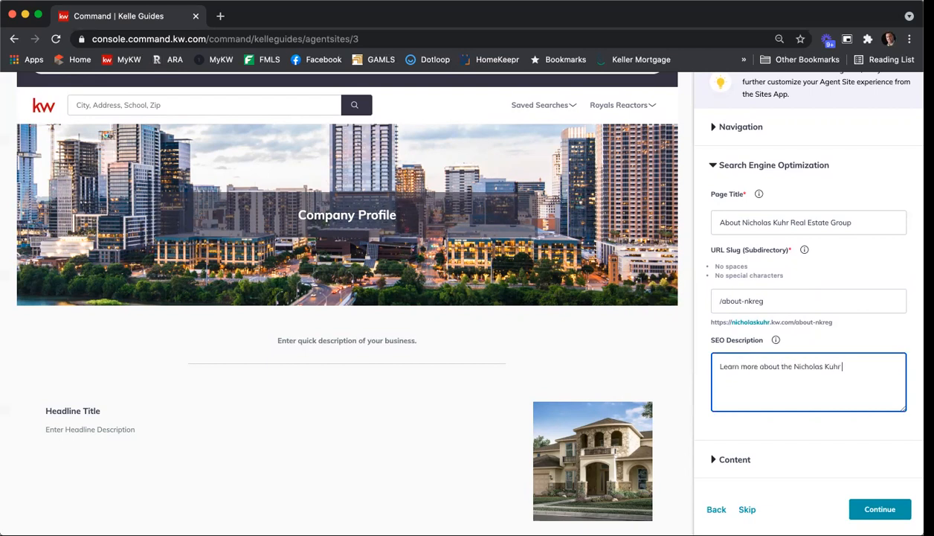
key(alt+shift+Left)
text(Estate grou)
key(BackSpace)
key(BackSpace)
key(BackSpace)
key(BackSpace)
text(Group at Keller Willia)
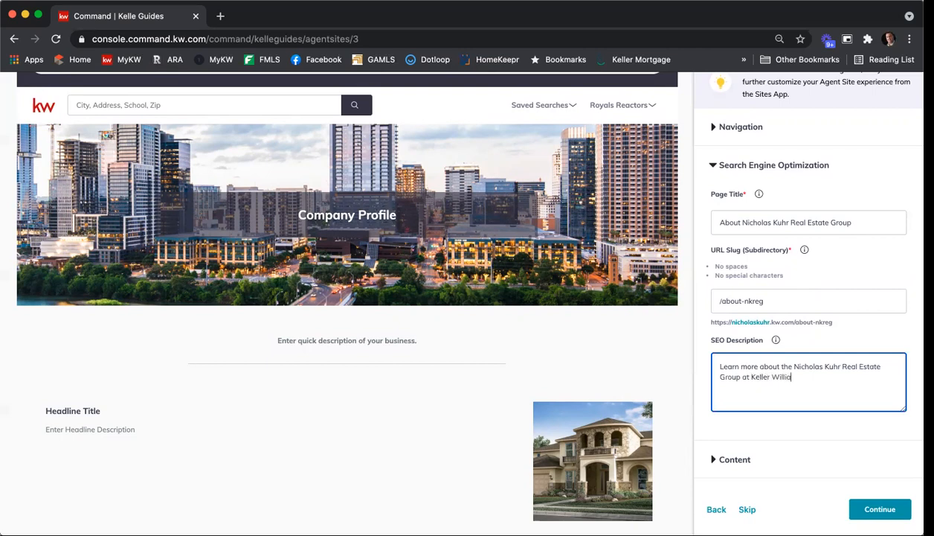
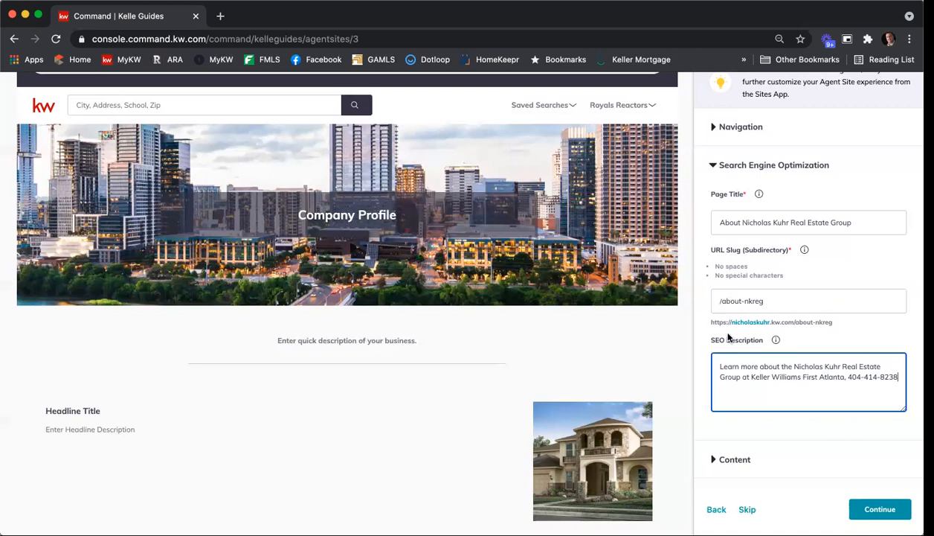
Replace the Company Profile page's intro paragraph with "You can add in some information about your team and business."
scroll(724, 336, down, 1)
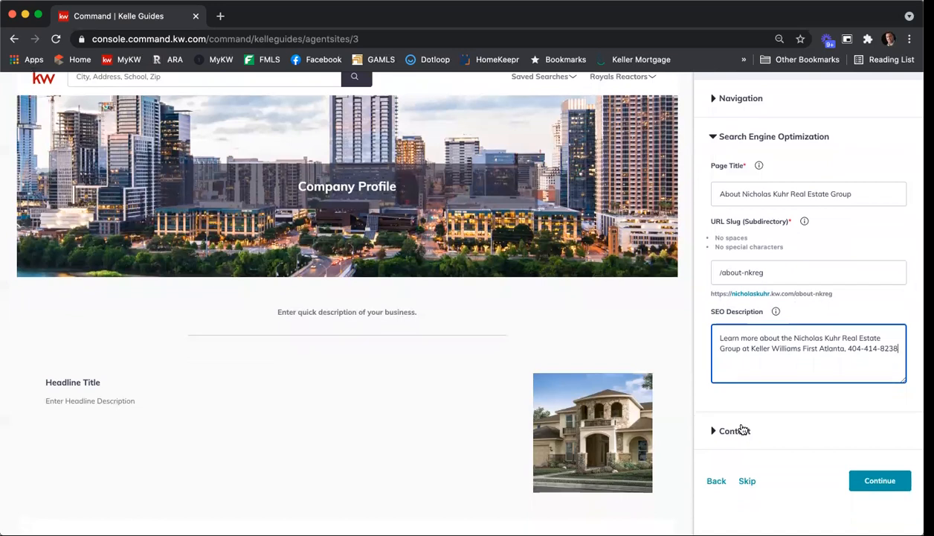
click(735, 433)
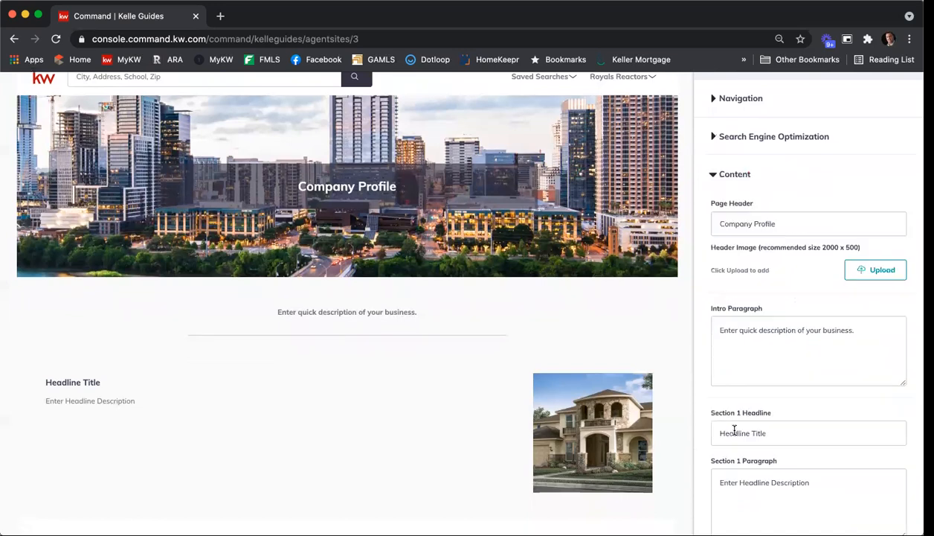
scroll(719, 281, down, 2)
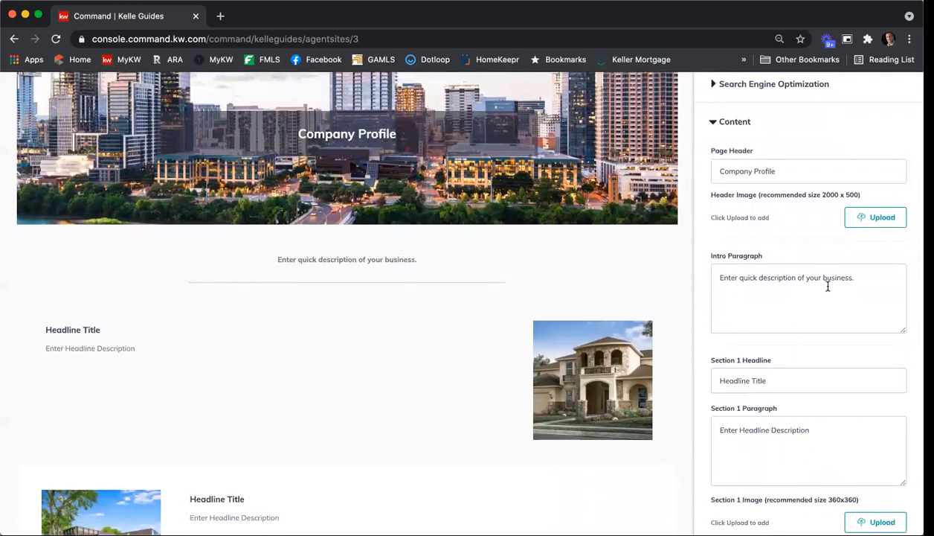
drag(855, 278, 712, 277)
key(BackSpace)
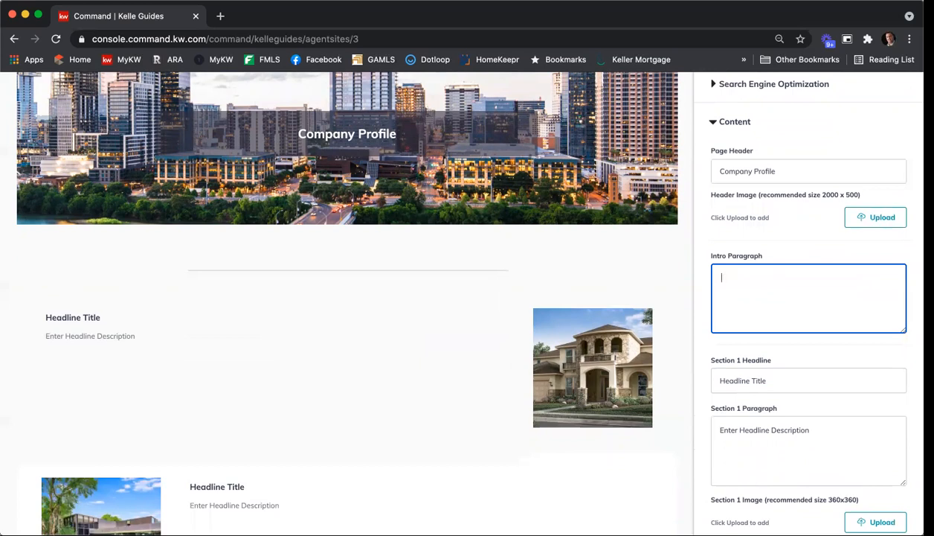
text(You ca)
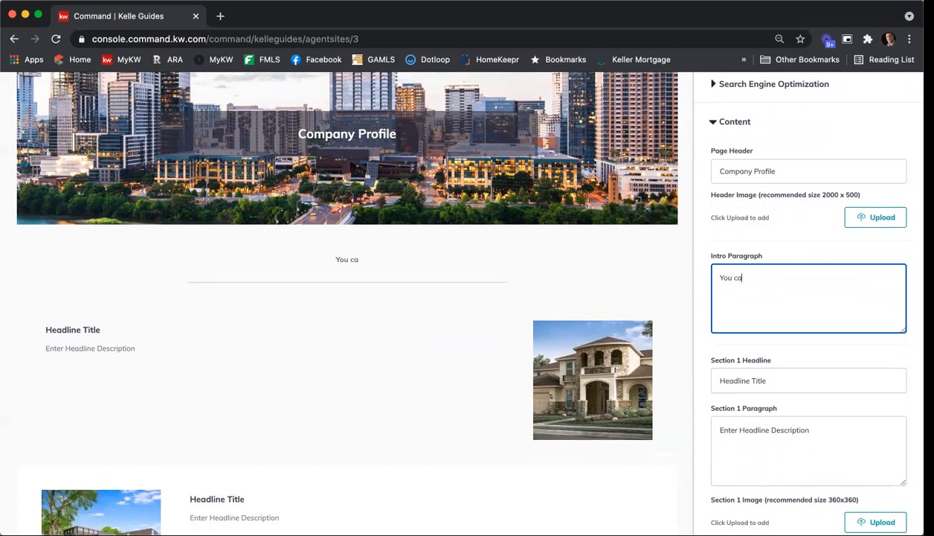
text(n add in some )
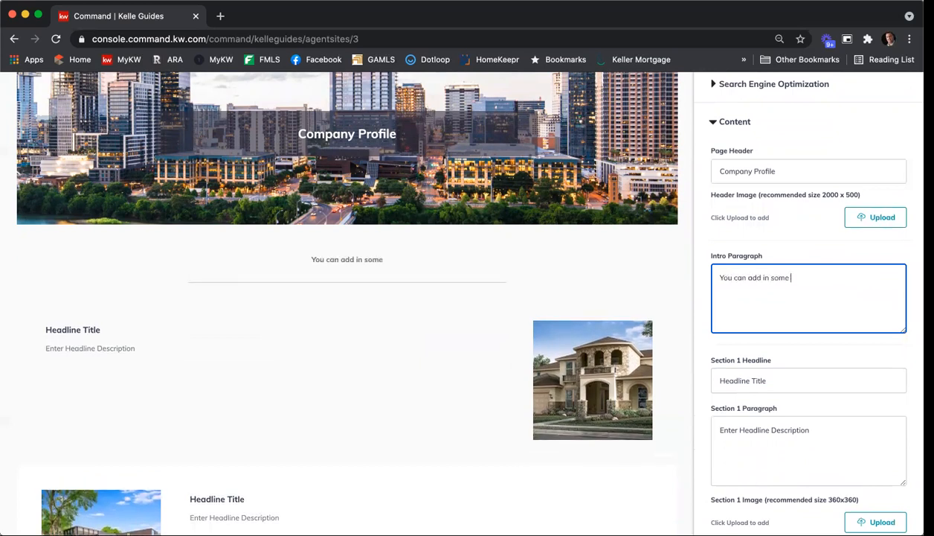
text(information about your team and business.)
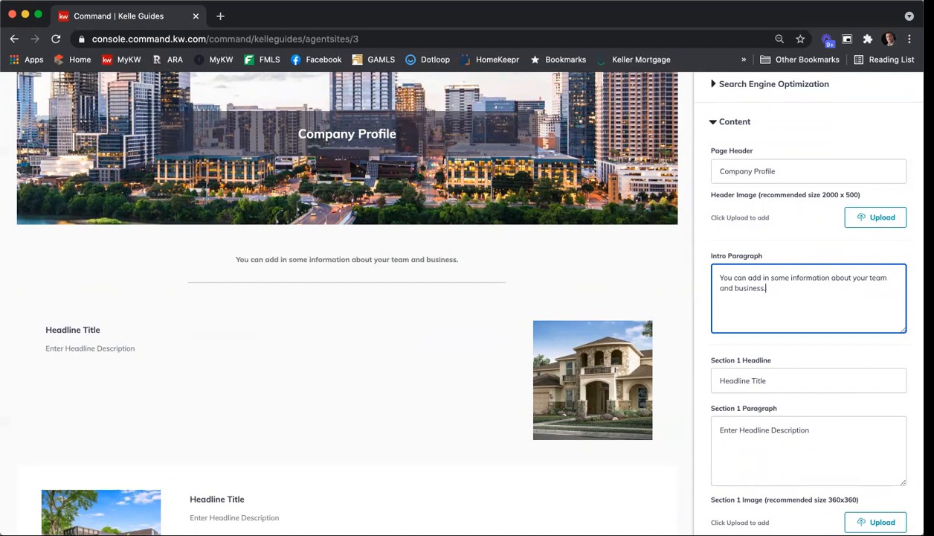
Change the Section 1 headline of the Company Profile page to "Working with Sellers"
scroll(706, 255, down, 3)
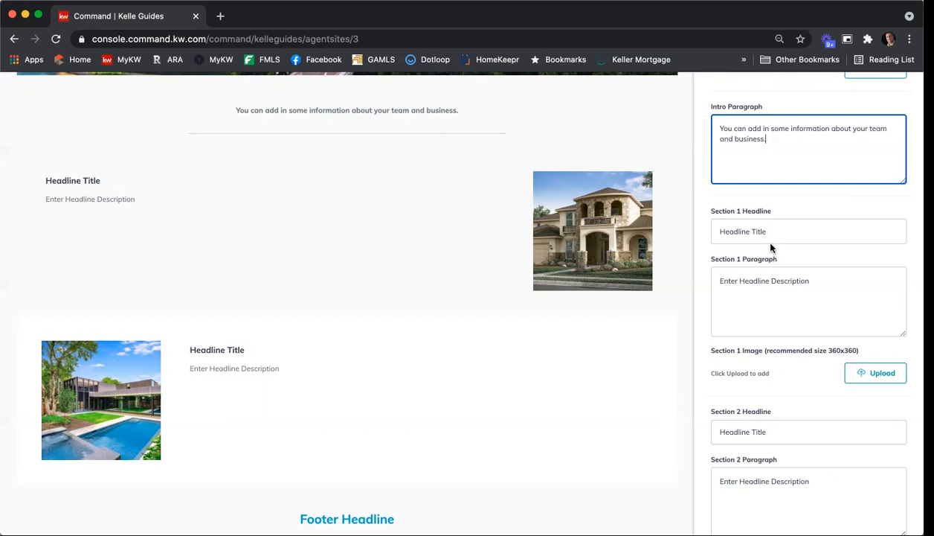
drag(766, 231, 693, 228)
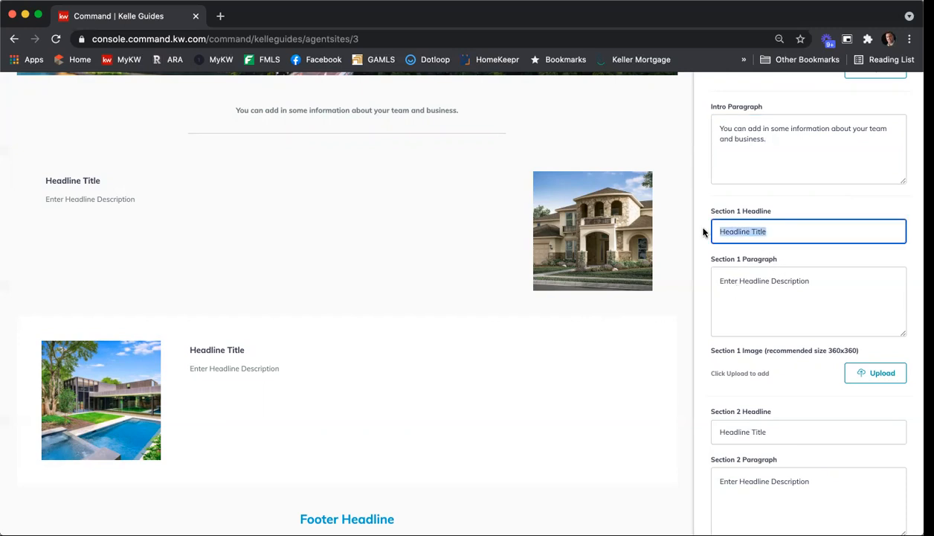
text(Working with Sellers)
Replace the Section 1 paragraph with "We work with sellers to get their homes sold asap for as much money as possible."
drag(831, 289, 700, 284)
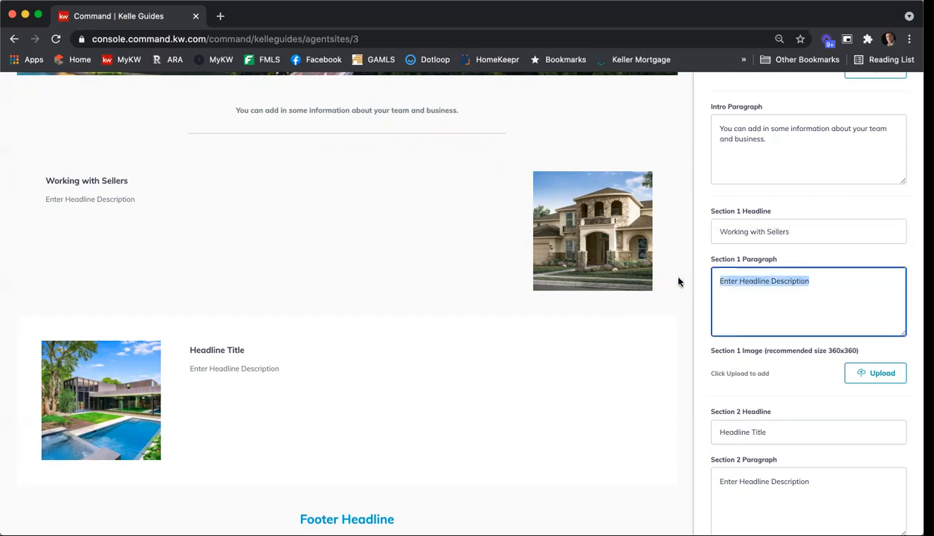
text(We )
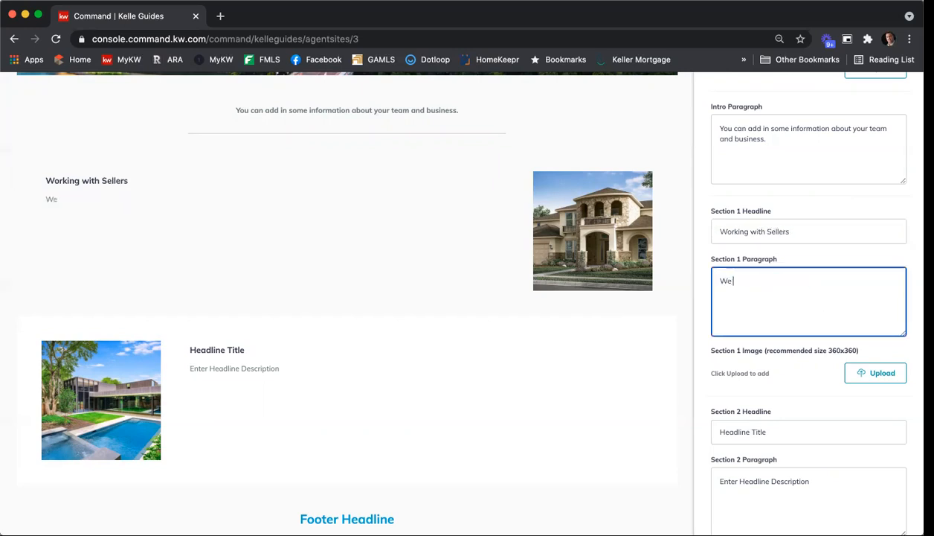
text(work with sel)
text(lers to get thei)
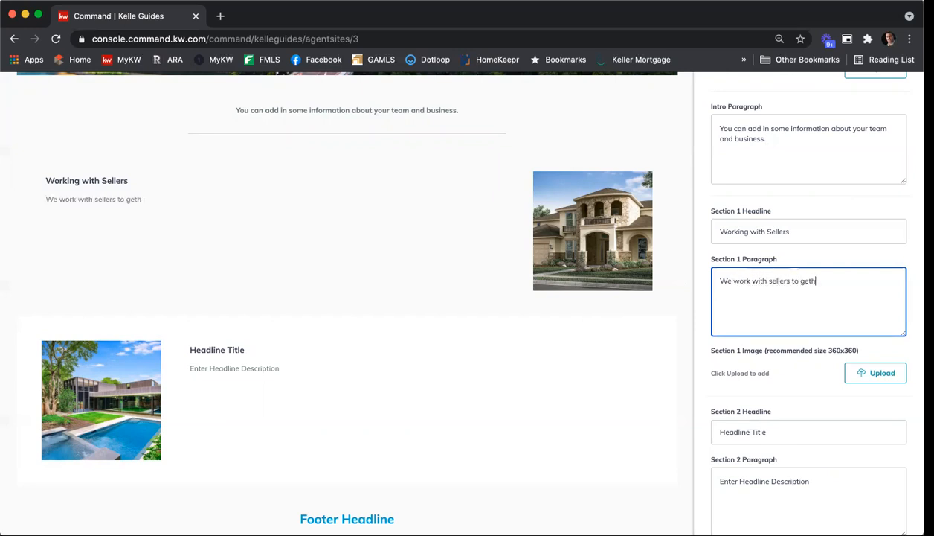
text(r homes sold )
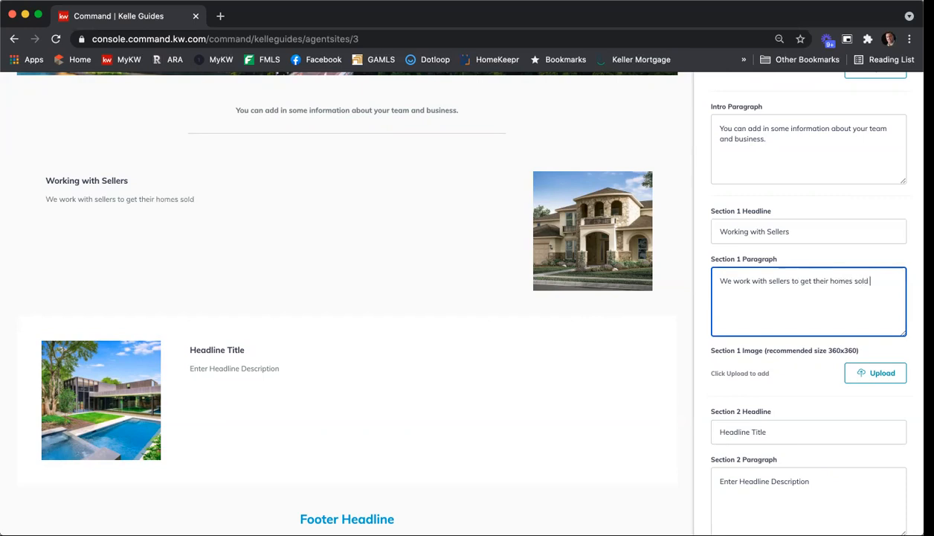
text(asap for as much money as po)
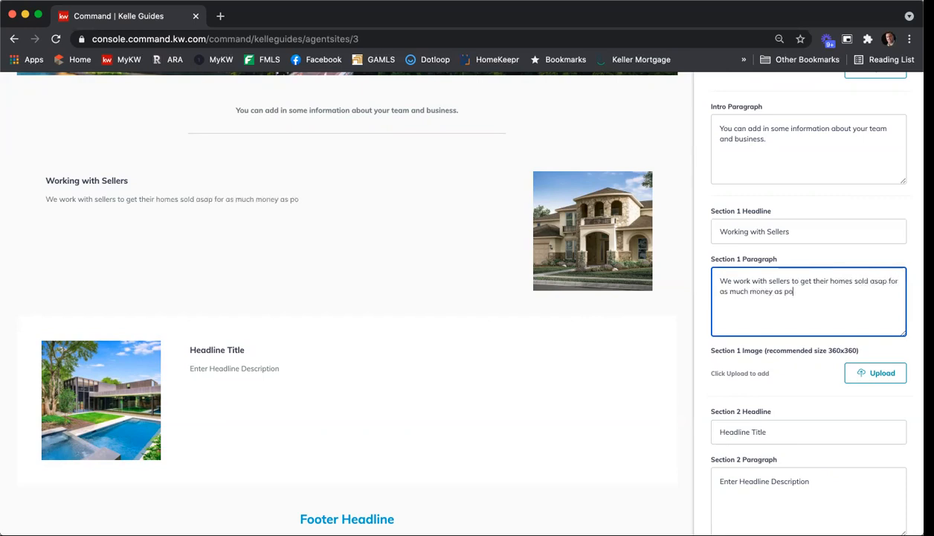
text(ssible.)
Upload the photo of the house with the blue door as the Section 1 image, cropped to a square centred on the house
click(872, 377)
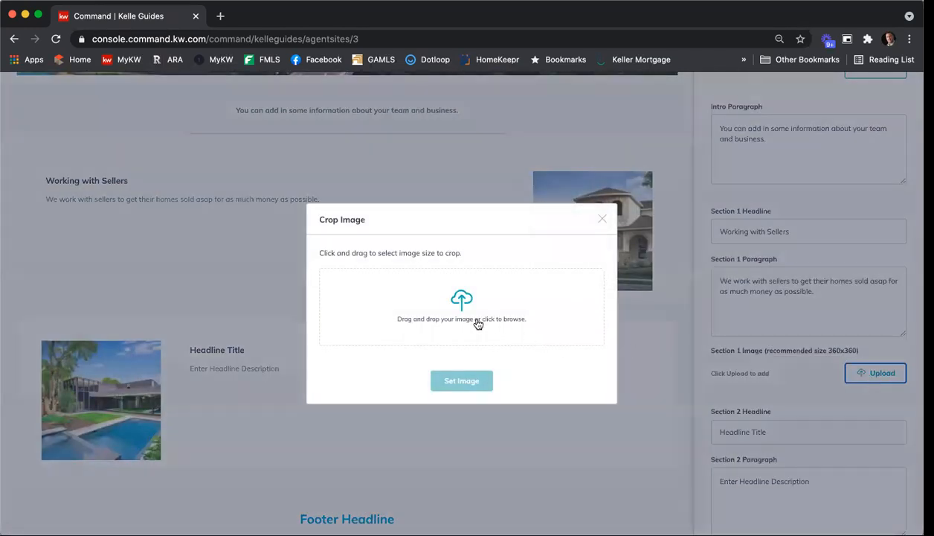
click(457, 299)
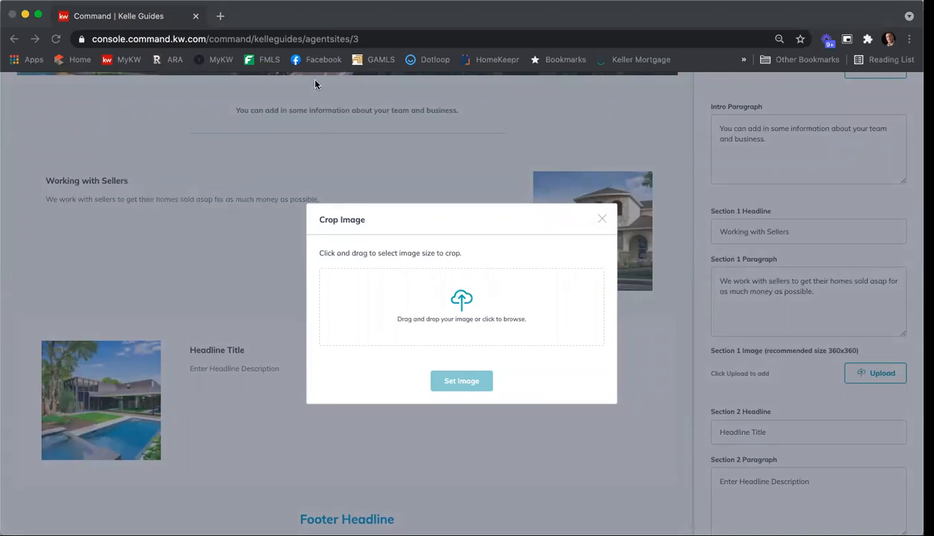
click(900, 322)
drag(406, 309, 592, 402)
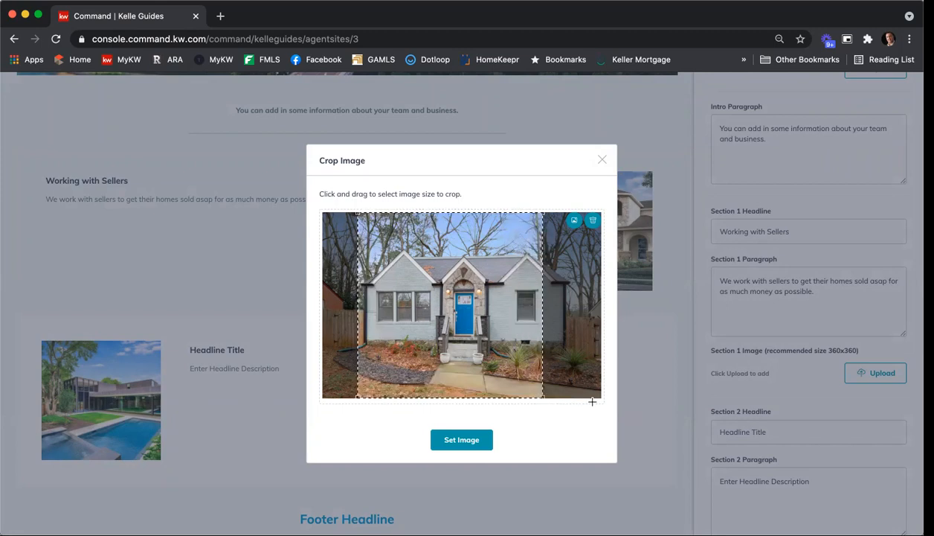
drag(453, 336, 484, 348)
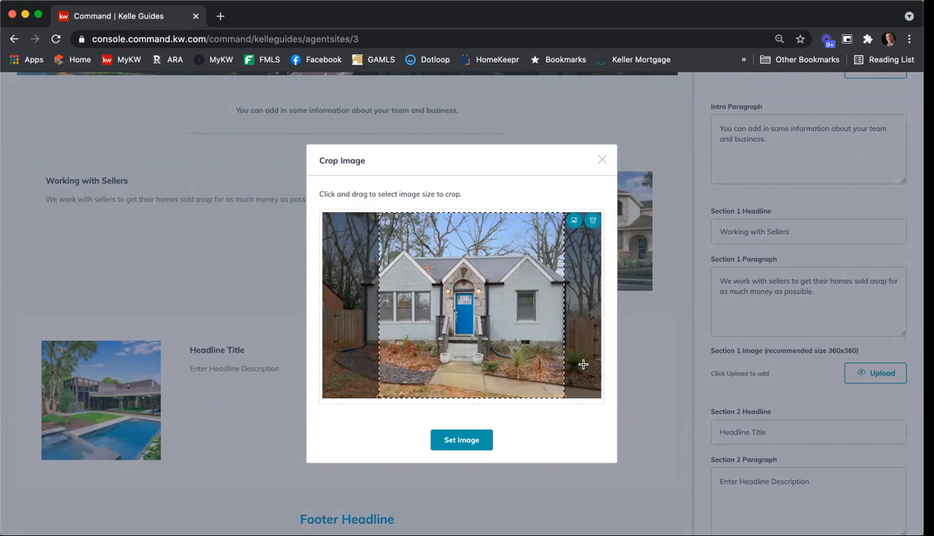
click(462, 440)
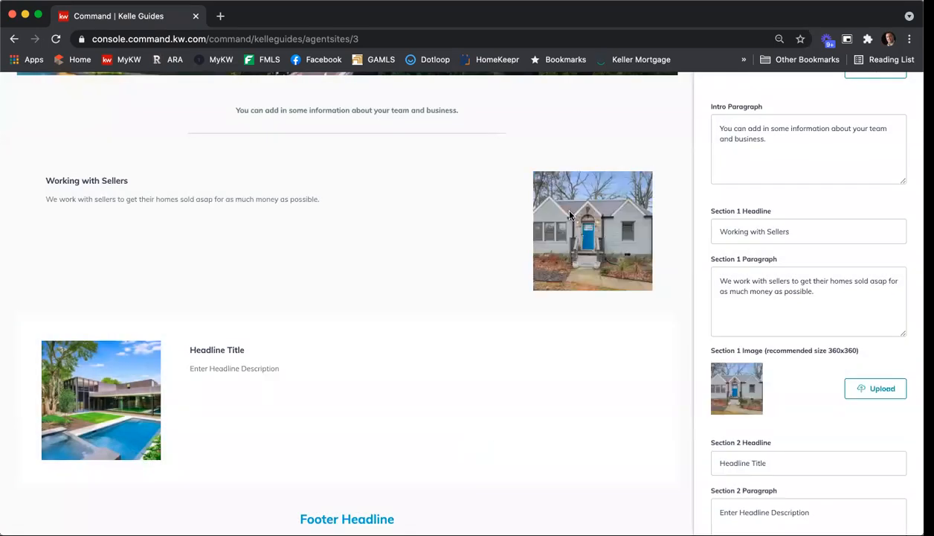
Change the Section 2 headline of the Company Profile page to "Working with Buyers"
scroll(813, 289, down, 3)
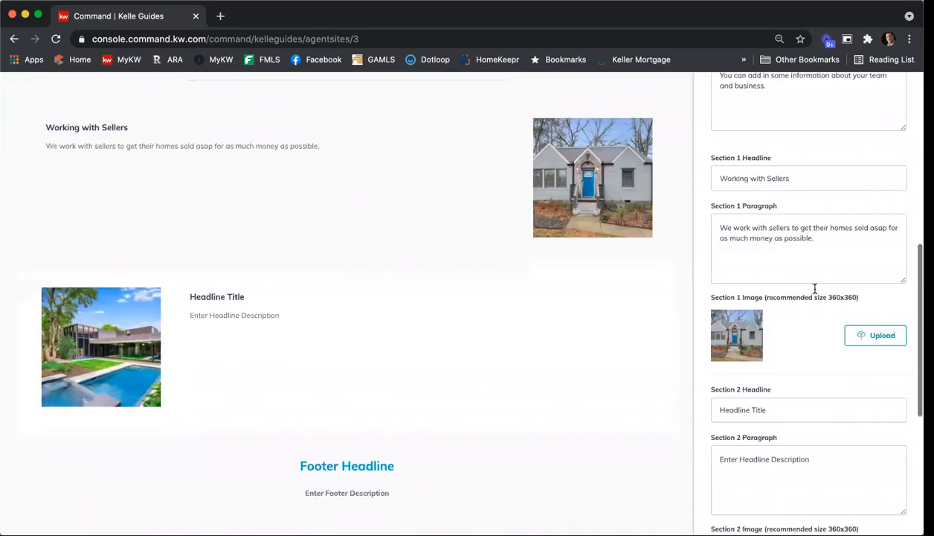
click(786, 343)
key(super+a)
text(W)
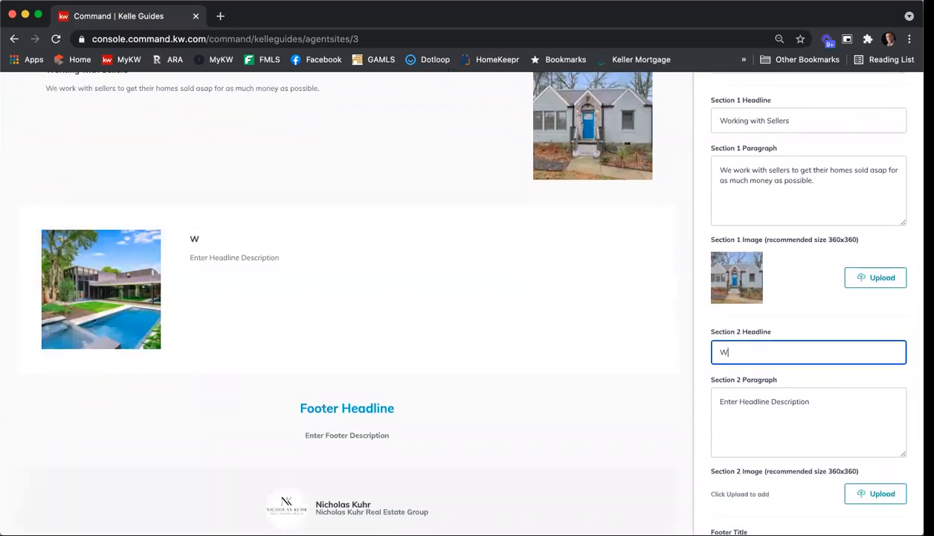
text(orking with Buyers)
Replace the Section 2 paragraph with "We help buyers find the home of their dreams and negotiate savings for our clients."
key(Tab)
key(super+a)
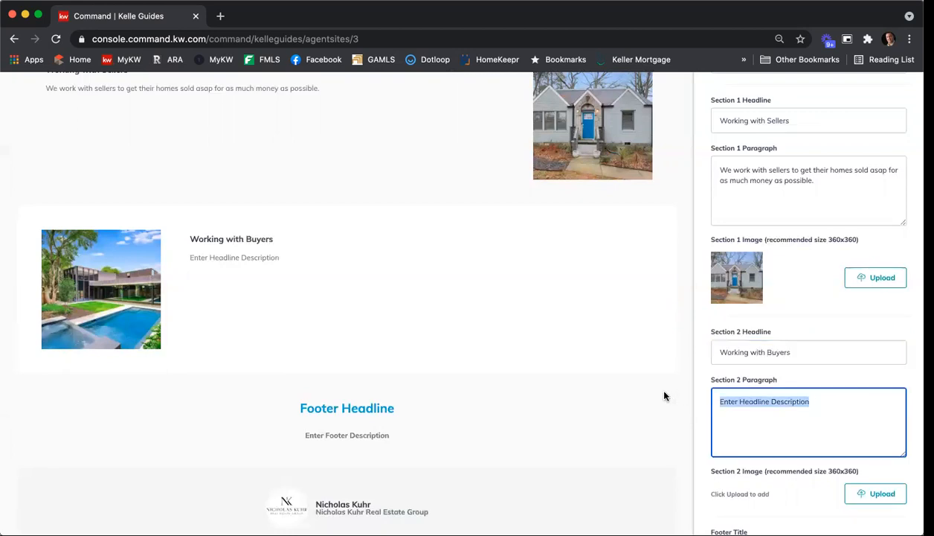
text(We help buyers)
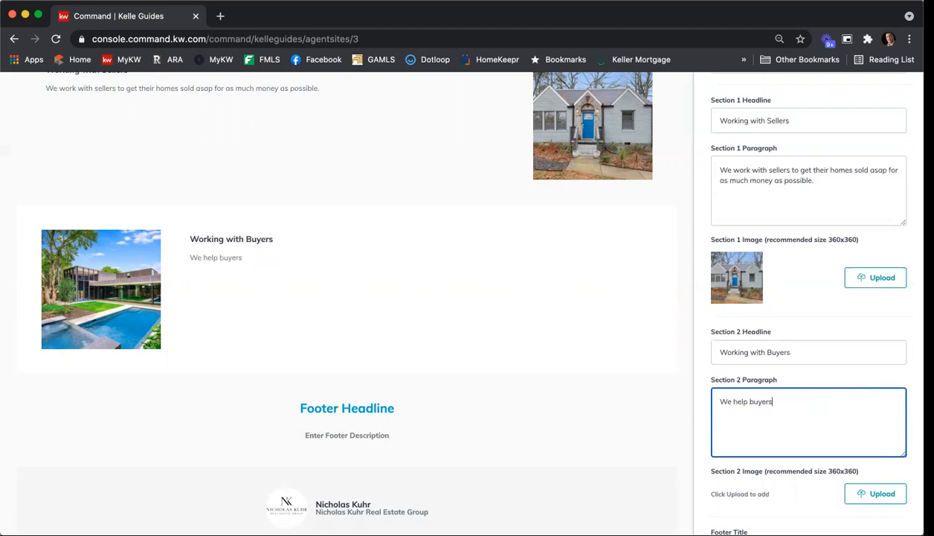
text( find the home of their ne)
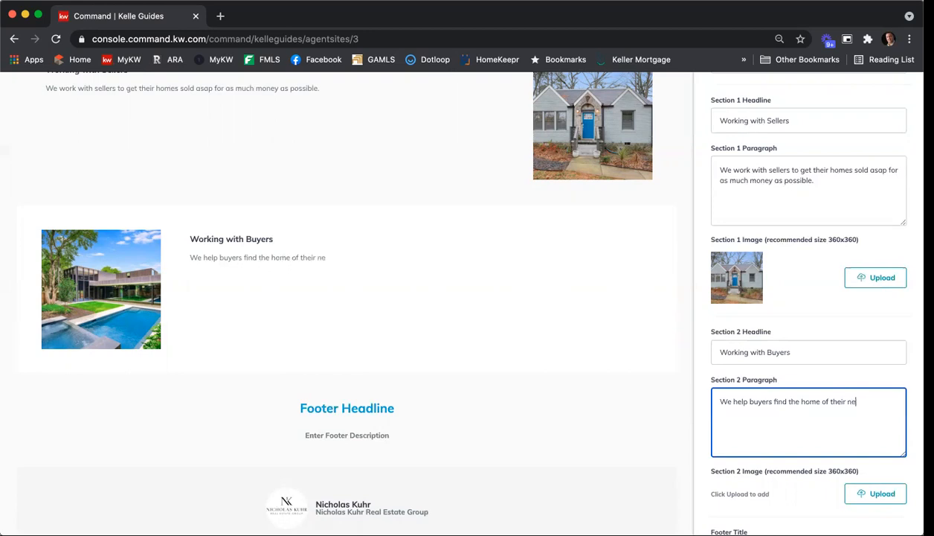
key(BackSpace)
text(dreams and neogit)
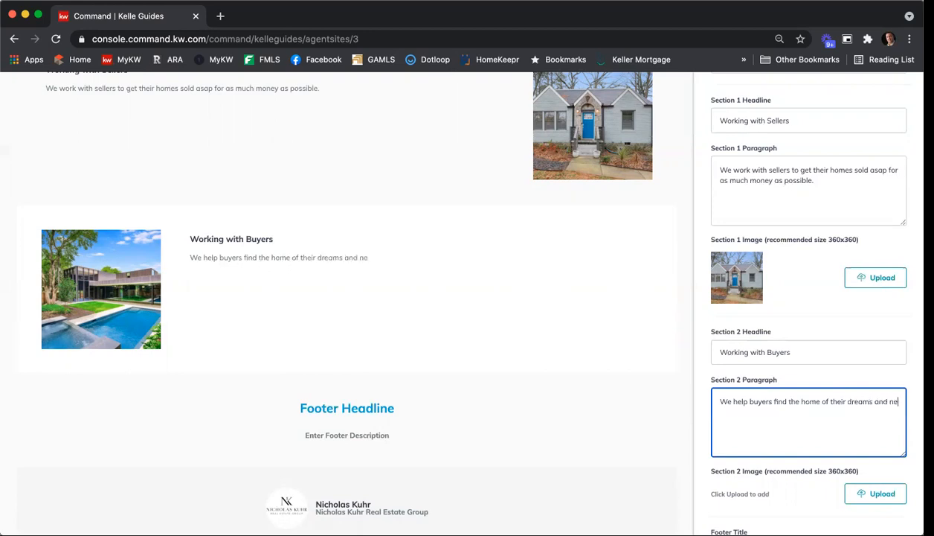
key(BackSpace)
text(ate on t)
key(BackSpace)
key(BackSpace)
key(BackSpace)
key(BackSpace)
key(BackSpace)
key(BackSpace)
key(BackSpace)
key(BackSpace)
key(BackSpace)
key(BackSpace)
text(tiate)
key(BackSpace)
key(BackSpace)
key(BackSpace)
key(BackSpace)
text(gotiate savings for our clients.)
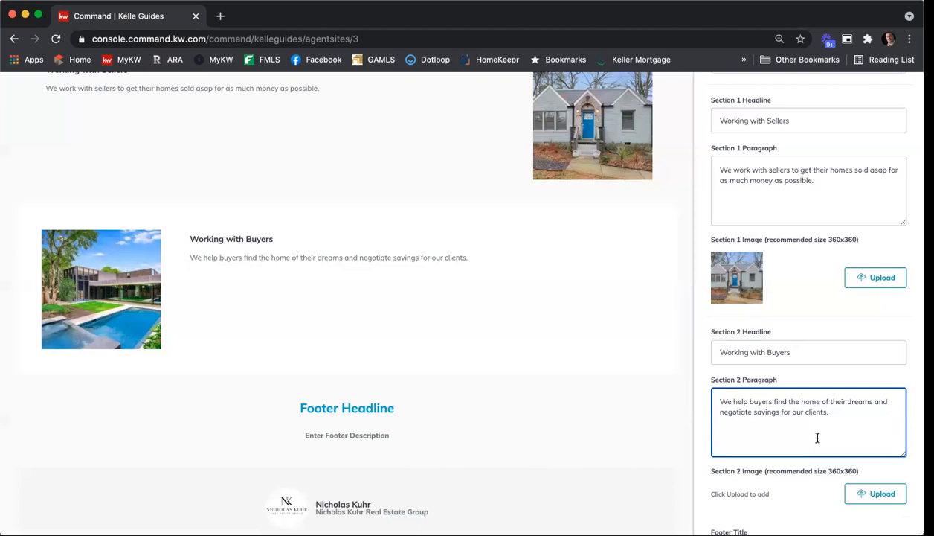
Upload the black dog illustration as the Section 2 image, with the crop area covering the whole picture
scroll(809, 298, down, 2)
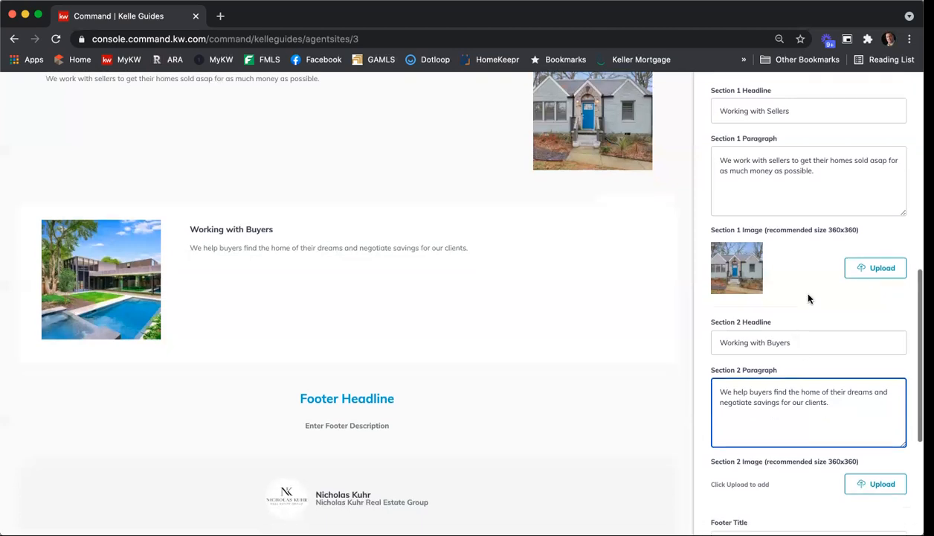
click(868, 452)
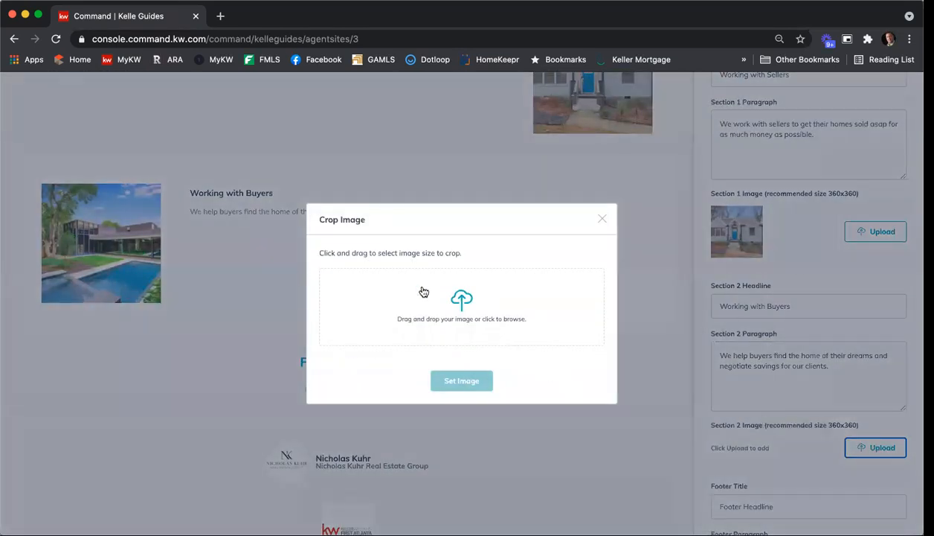
click(464, 303)
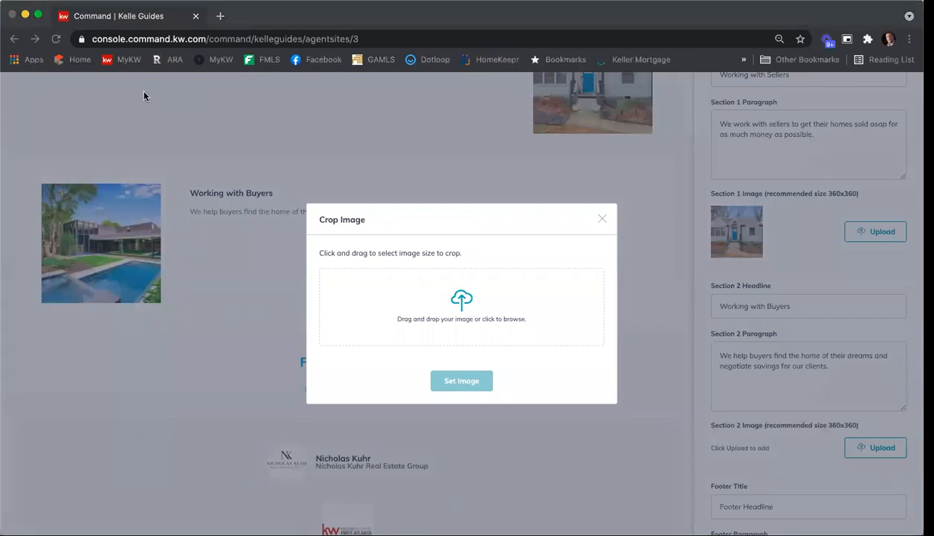
click(878, 328)
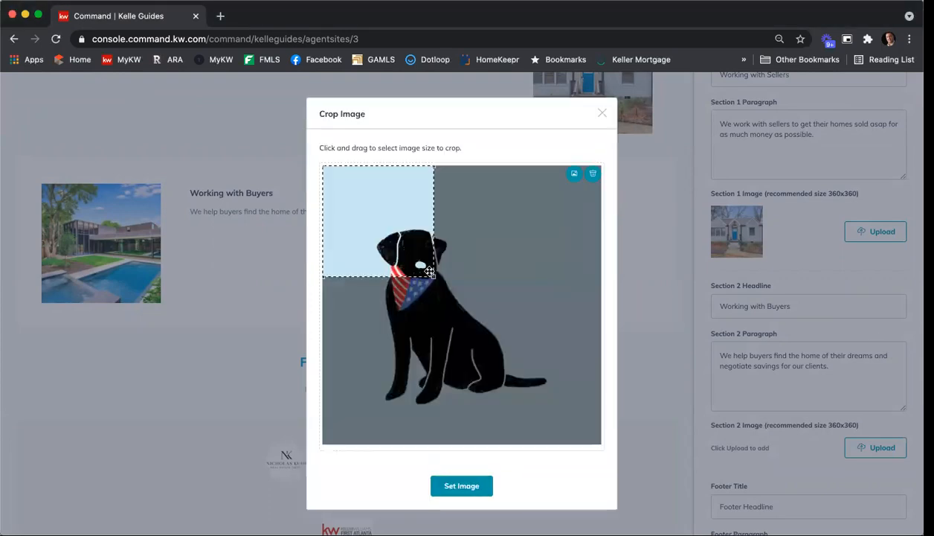
drag(432, 275, 609, 404)
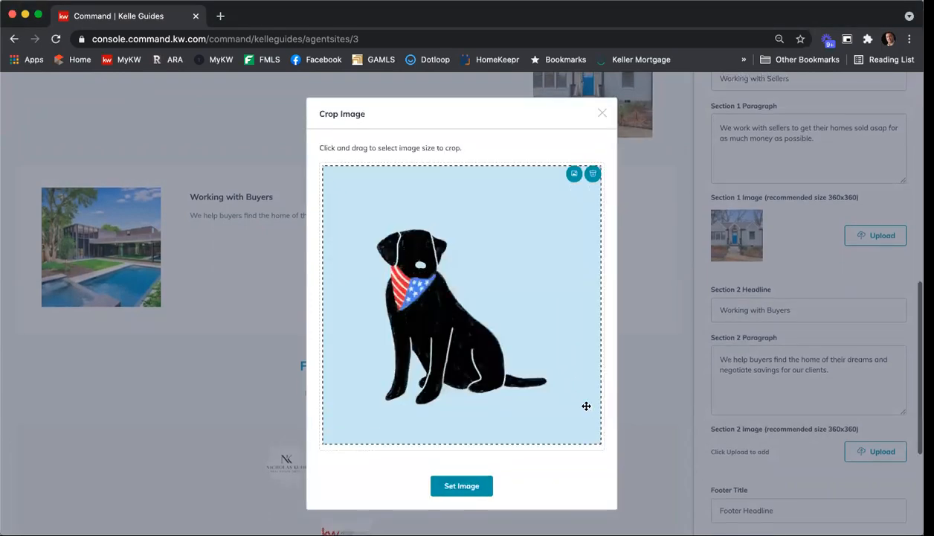
click(489, 488)
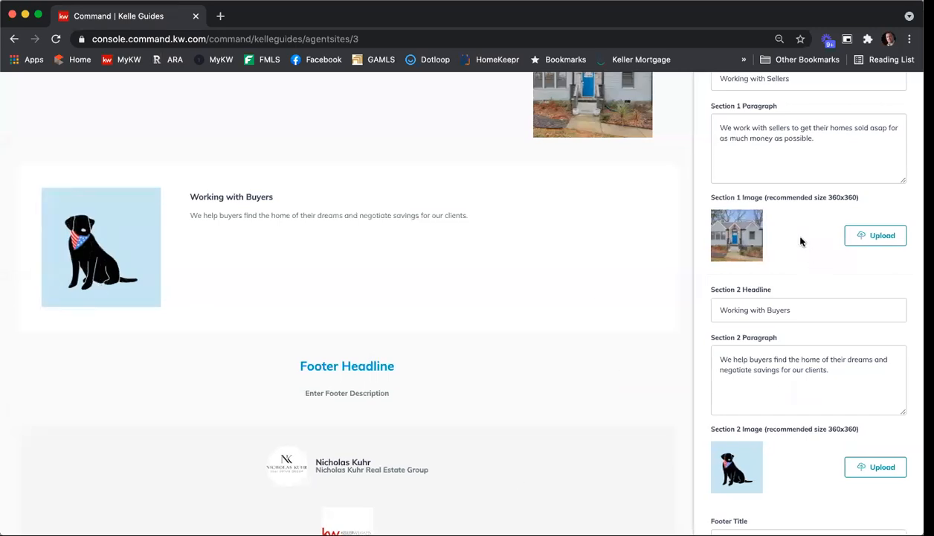
Change the footer title to "How can the NKREG help you with your real estate needs?"
scroll(800, 237, down, 4)
scroll(801, 237, down, 2)
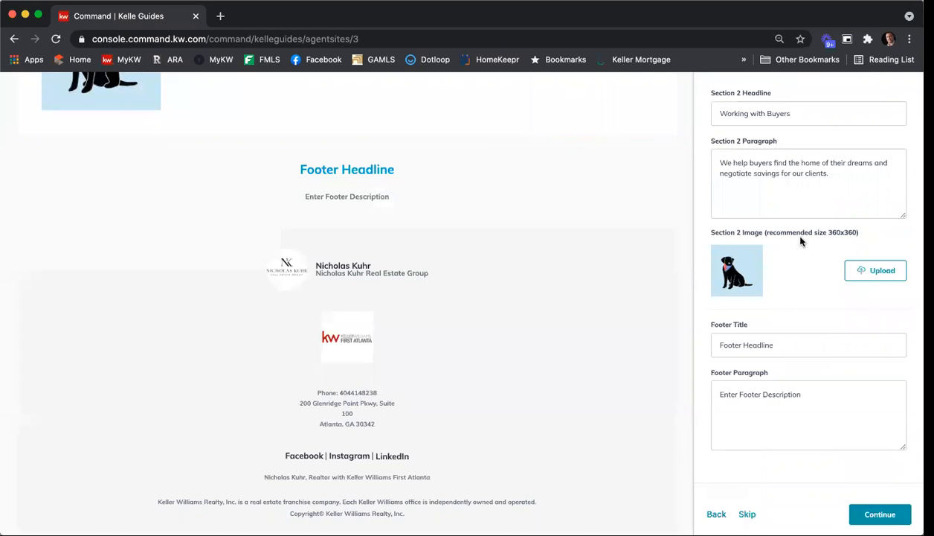
drag(807, 350, 688, 347)
text(How can the N)
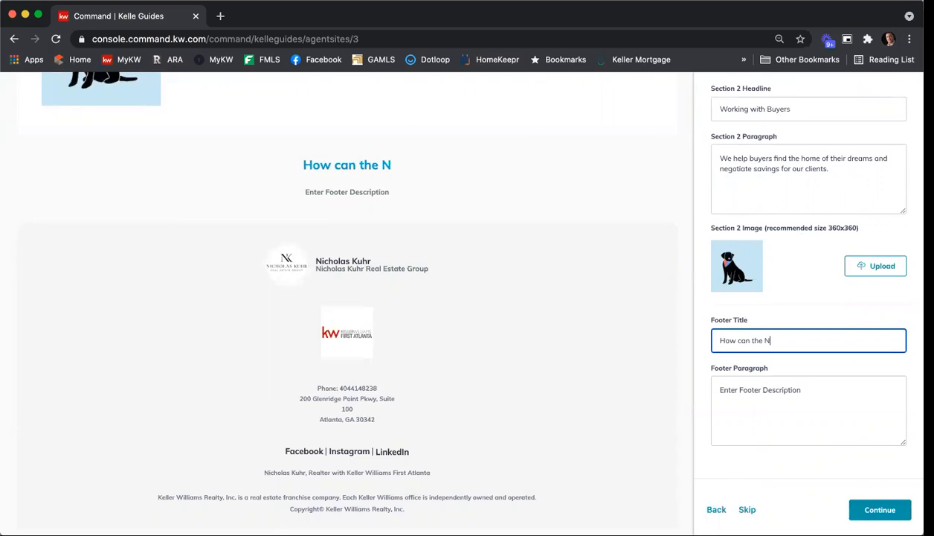
text(KREG)
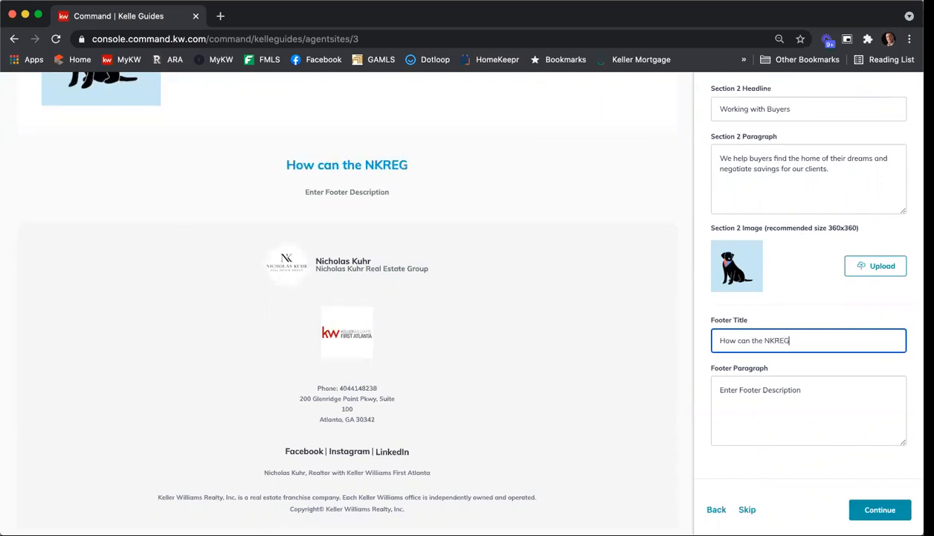
text( help you wi)
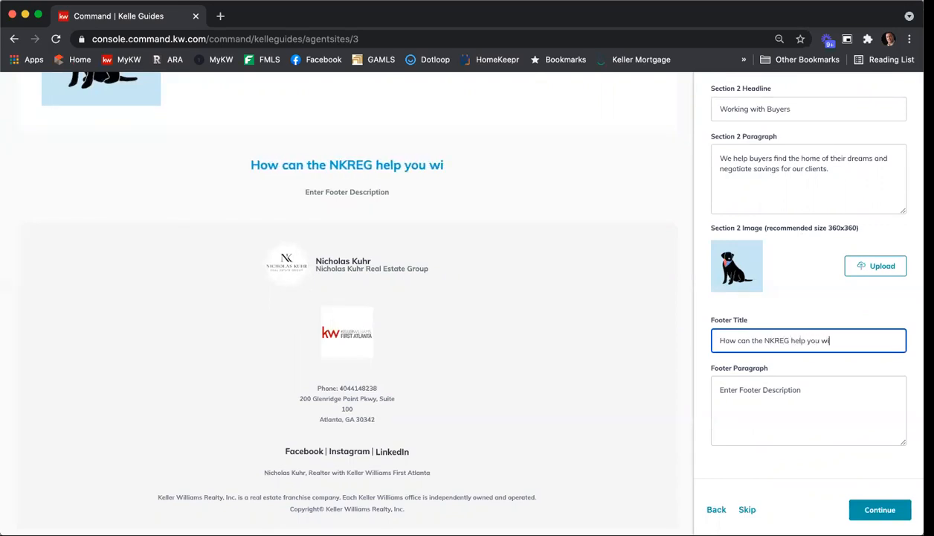
text(th your real estate needs?)
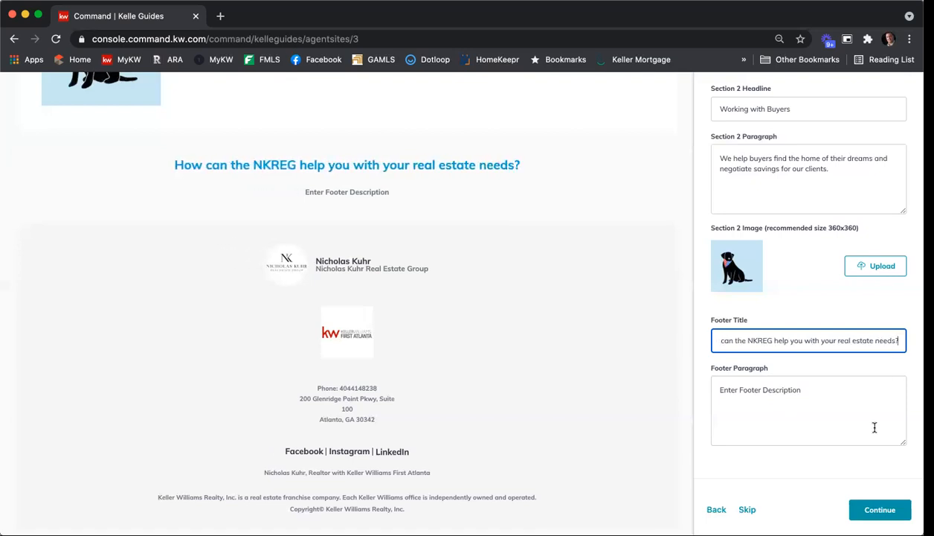
Replace the footer paragraph with "Reach out today to get started with buying and selling a new home."
drag(815, 391, 698, 388)
text(Reaching out to)
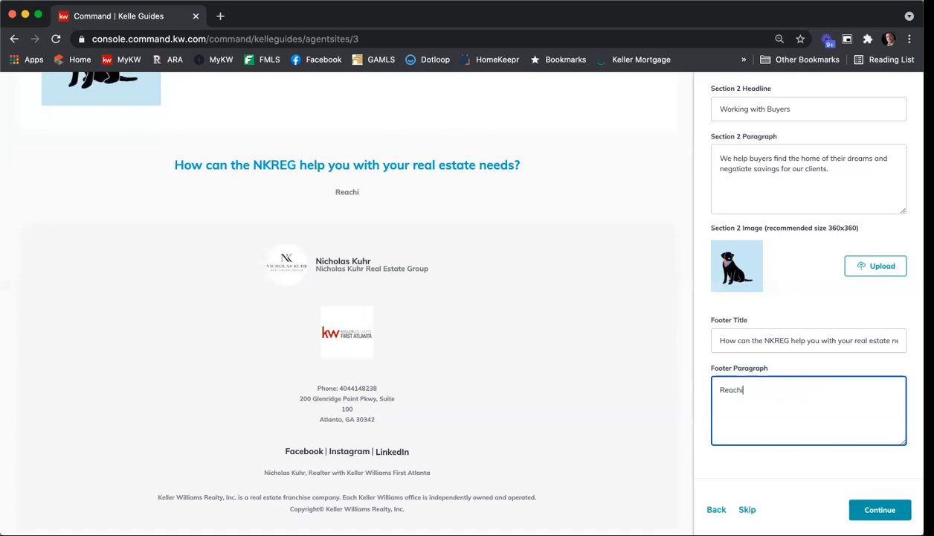
key(BackSpace)
key(BackSpace)
key(BackSpace)
key(BackSpace)
key(BackSpace)
key(BackSpace)
key(BackSpace)
key(BackSpace)
key(BackSpace)
key(BackSpace)
text(out today t)
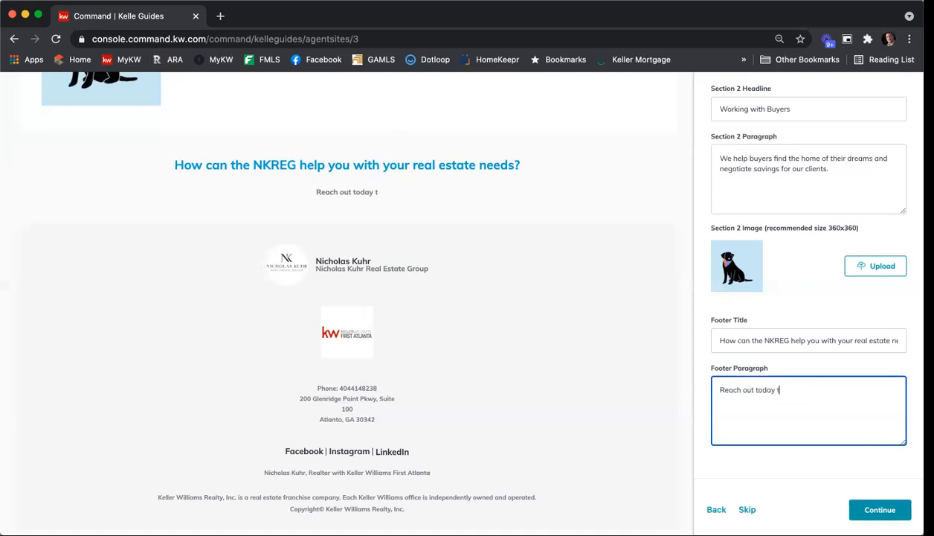
text(o get started )
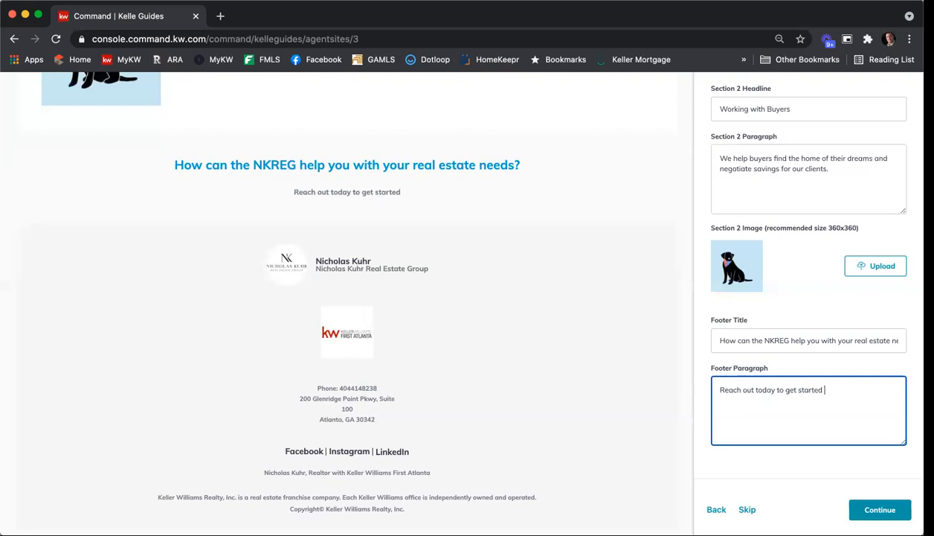
text(with buying and sellres)
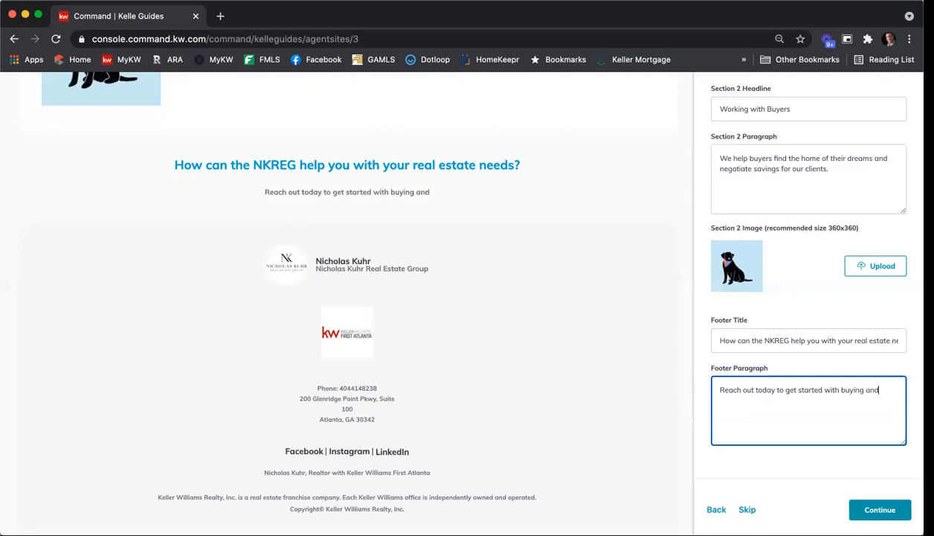
key(BackSpace)
key(BackSpace)
text(ing)
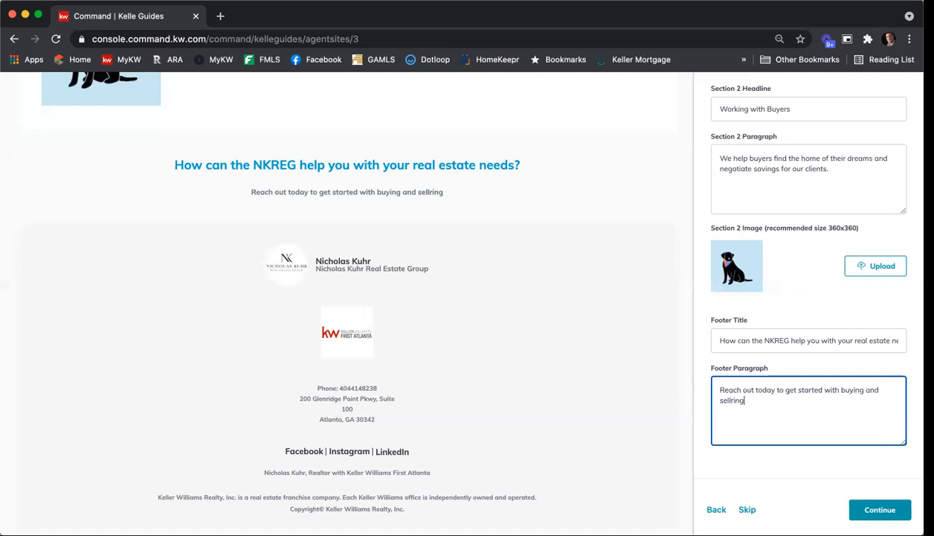
key(BackSpace)
key(BackSpace)
key(BackSpace)
key(BackSpace)
text(ing)
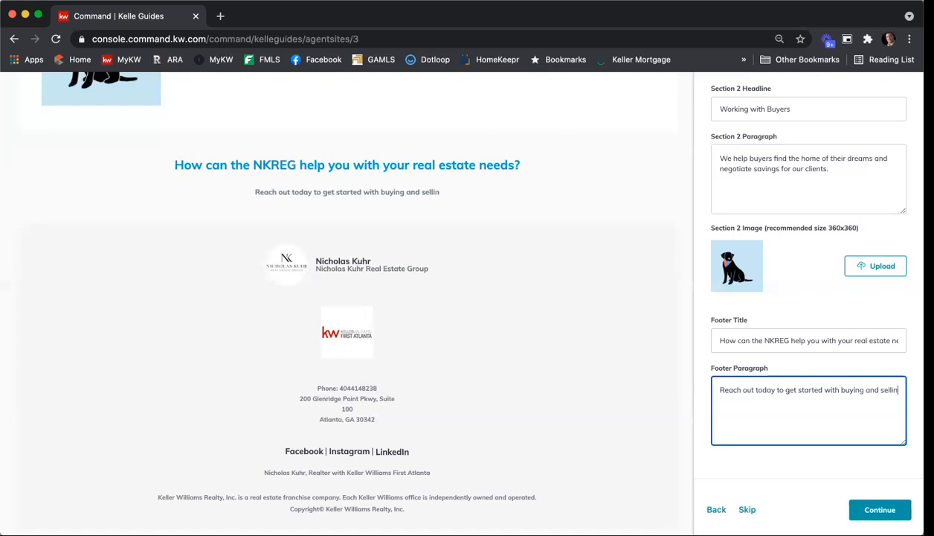
text( a new home.)
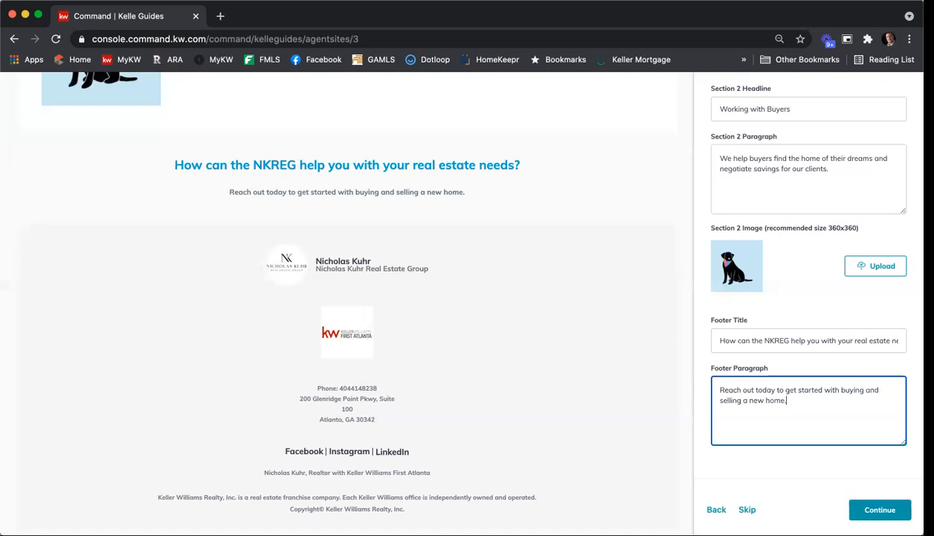
Continue from the Company Profile page to the About Me page and expand its navigation structure
scroll(781, 363, down, 1)
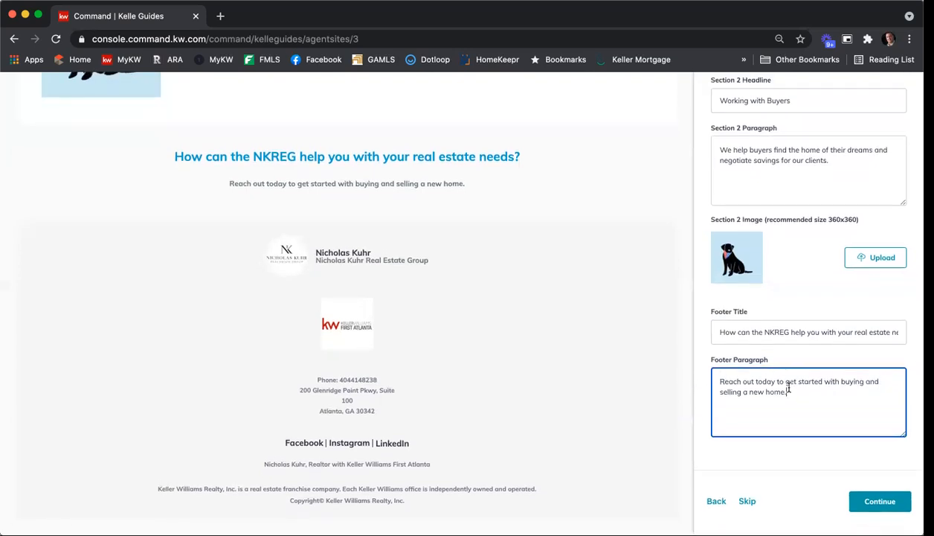
click(879, 501)
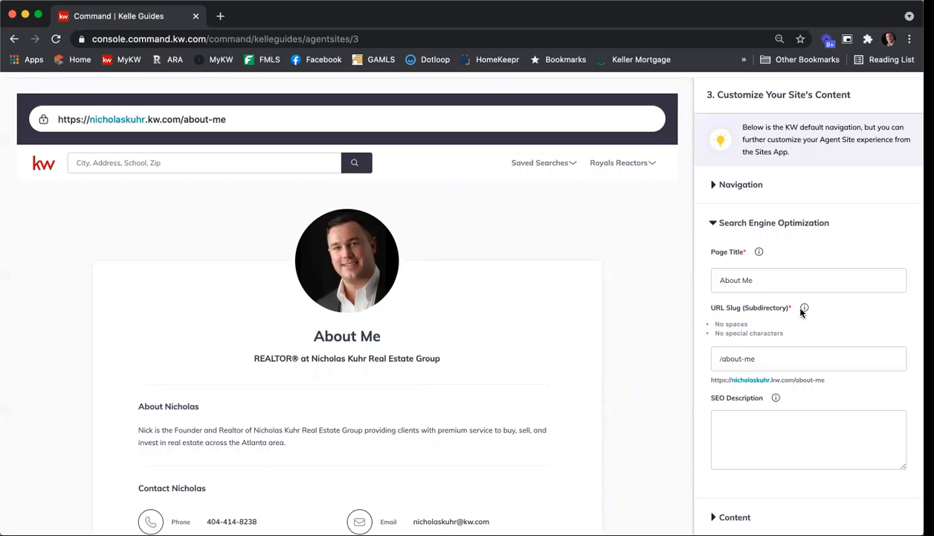
click(759, 192)
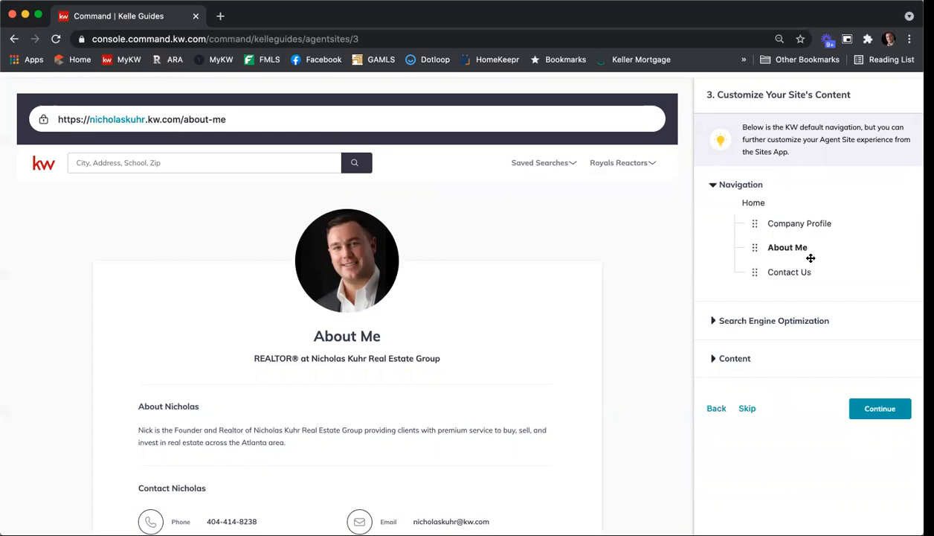
scroll(819, 238, down, 2)
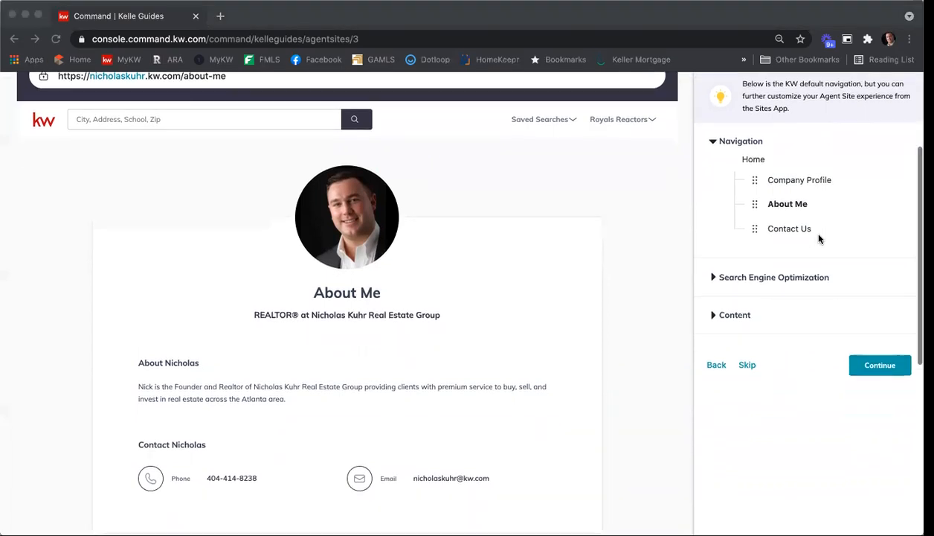
Set the About Me page's SEO title to "About" followed by the agent's full name
click(714, 276)
click(773, 310)
triple_click(749, 223)
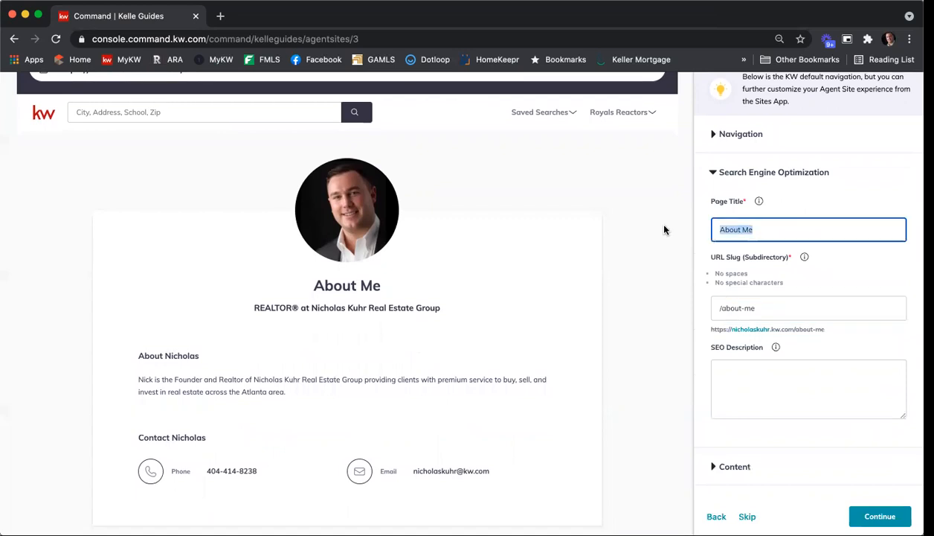
text(Abou)
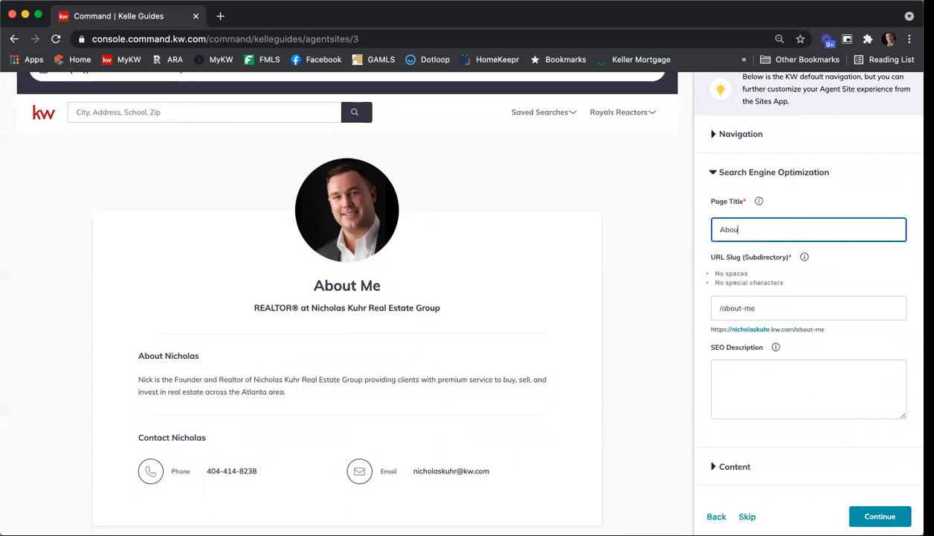
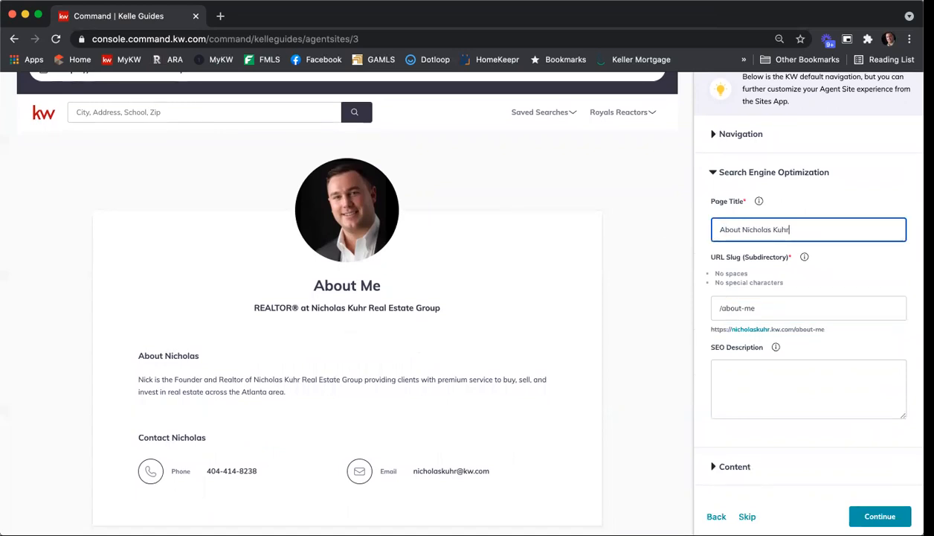
Change the About Me page's URL slug to "about-" followed by the agent's short first name
click(772, 306)
key(BackSpace)
key(BackSpace)
text(nicholas)
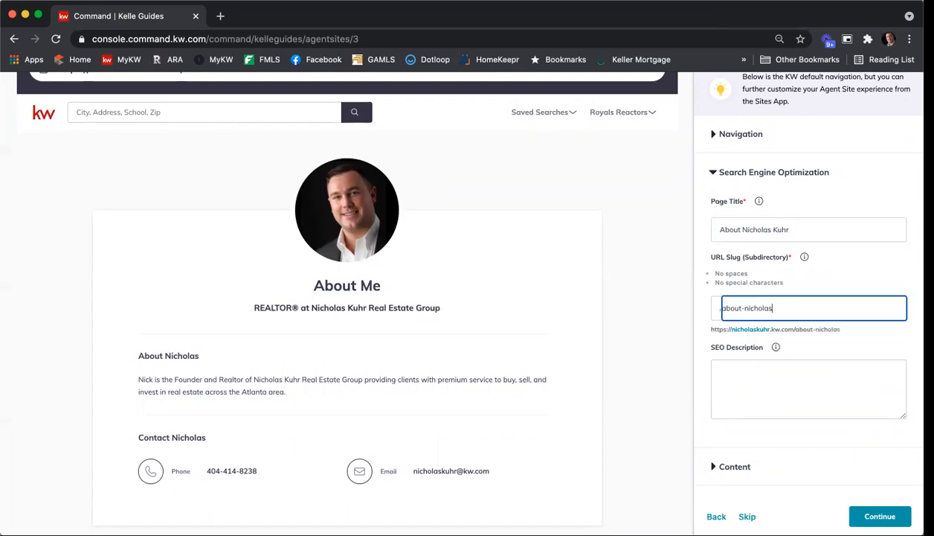
key(BackSpace)
key(BackSpace)
key(BackSpace)
text(k)
Write an SEO description inviting visitors to learn about the agent by full name, "Realtor with Keller Williams First Atlanta", ending with the agent's phone number
click(788, 376)
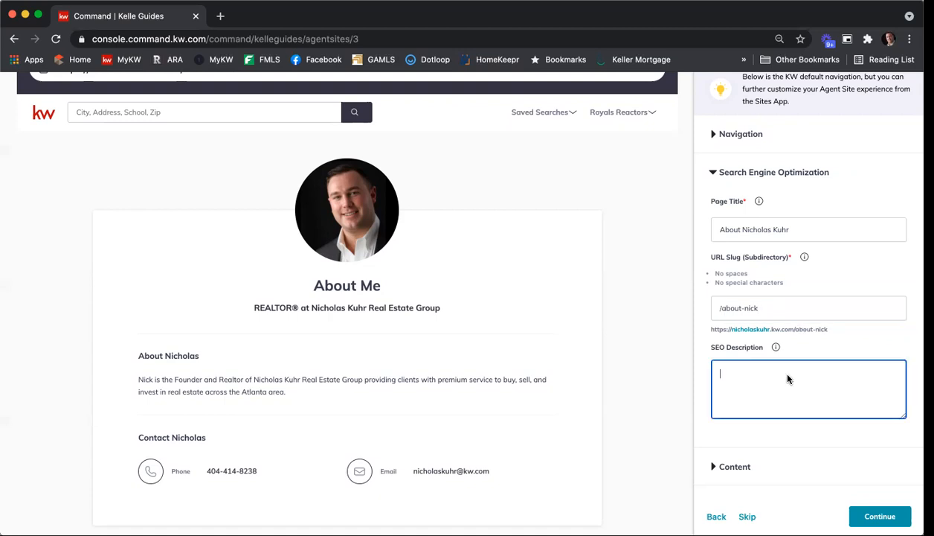
text(Learn abut)
key(BackSpace)
key(BackSpace)
key(BackSpace)
text(Williams Fir)
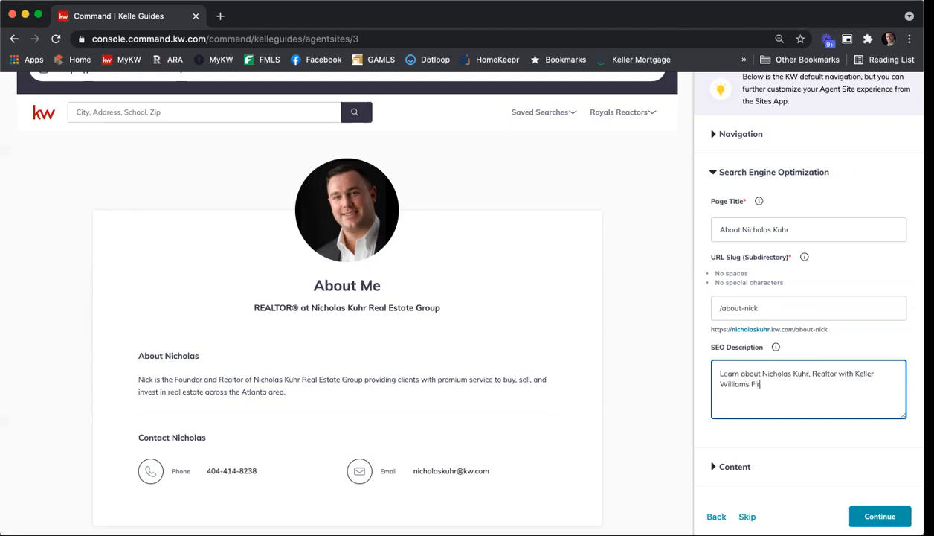
scroll(889, 333, down, 2)
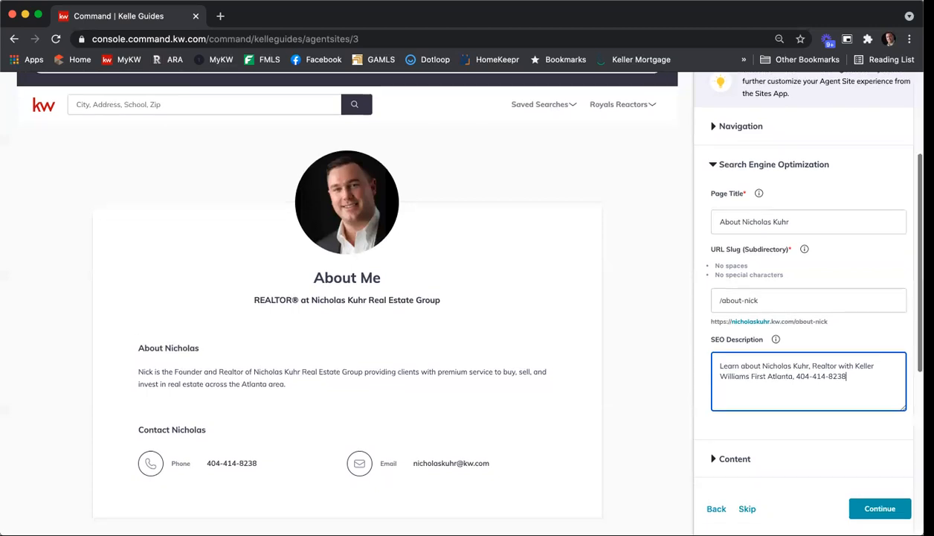
Change the About Me page's content title to "About" followed by the agent's short first name
click(725, 384)
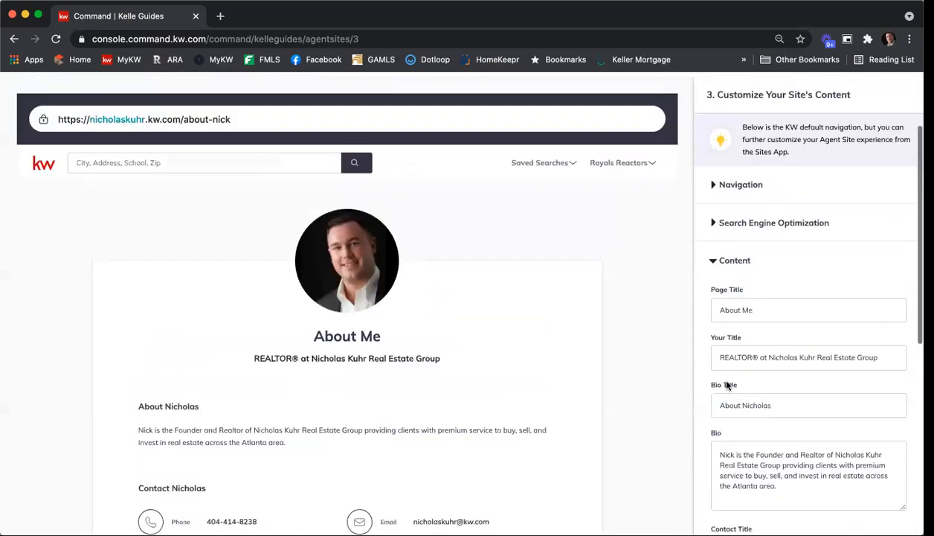
scroll(881, 249, down, 1)
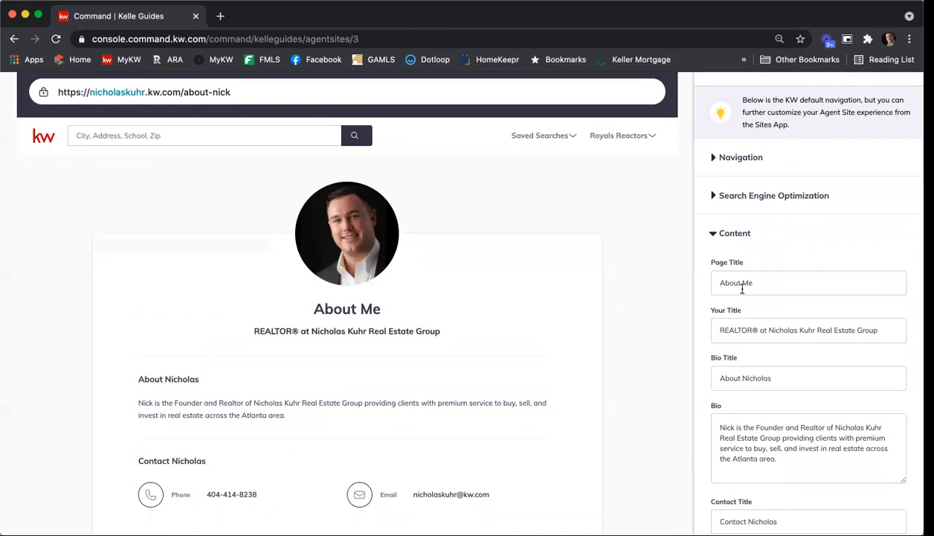
drag(740, 282, 784, 280)
text(Nick)
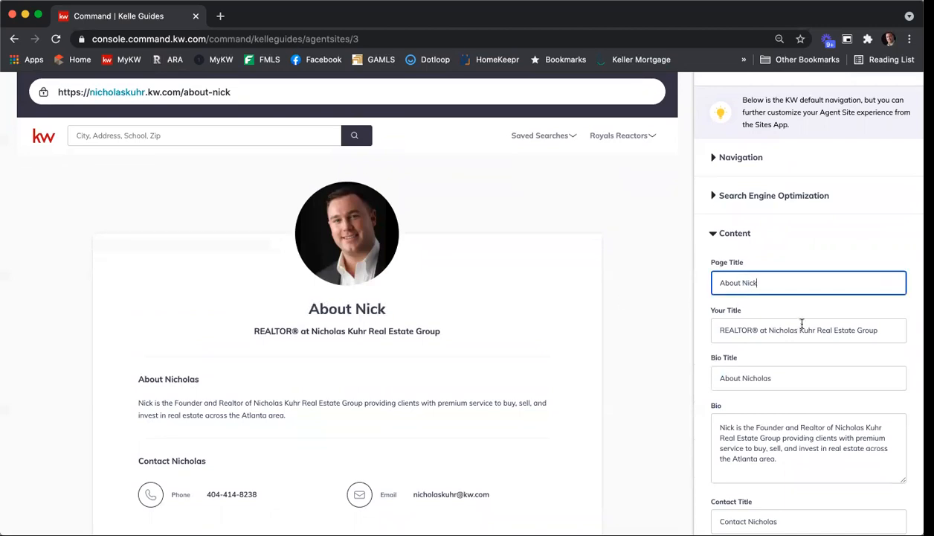
Review the remaining About Me bio and contact fields and continue to the Contact page
scroll(785, 295, down, 3)
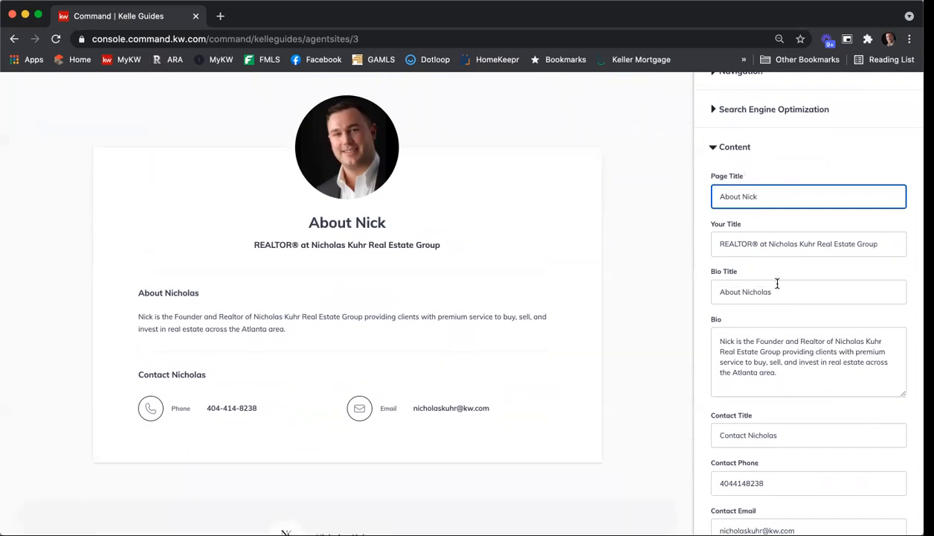
scroll(793, 334, down, 1)
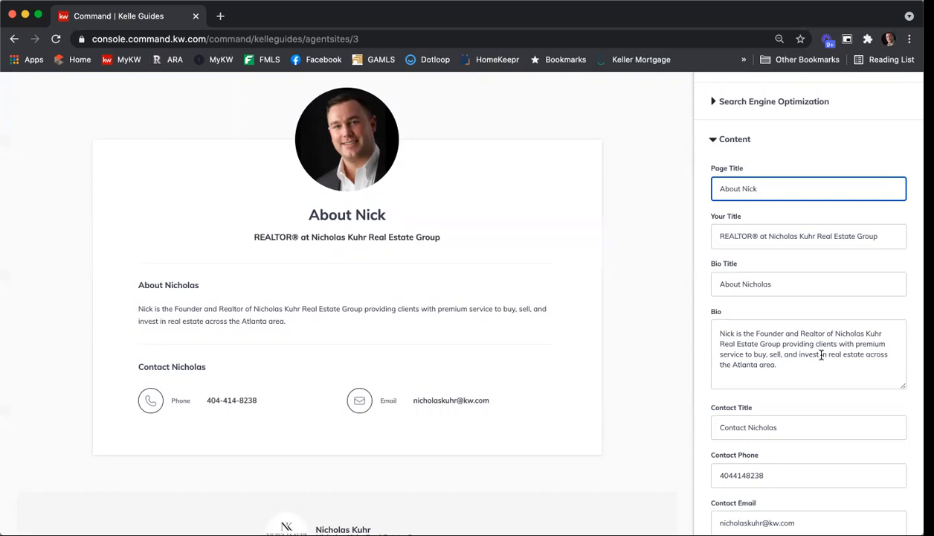
scroll(822, 355, down, 3)
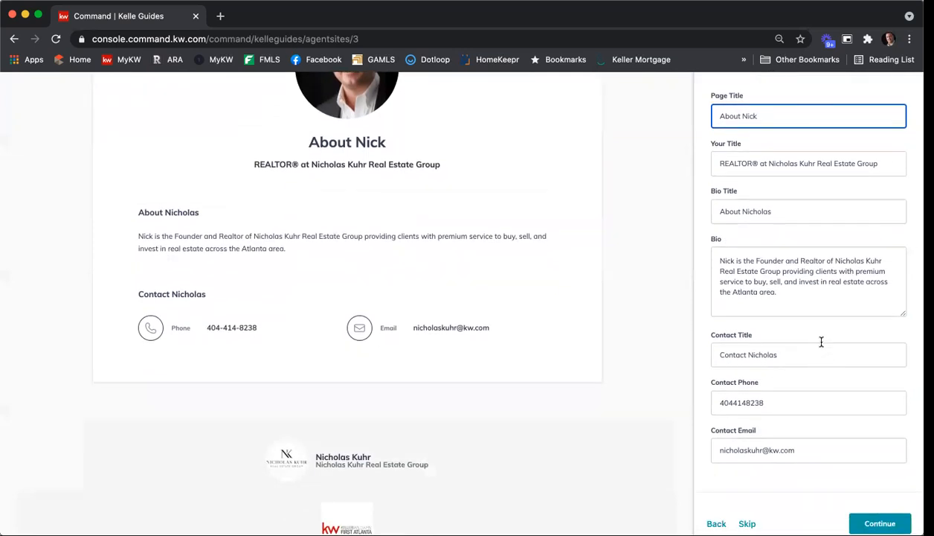
scroll(822, 342, down, 2)
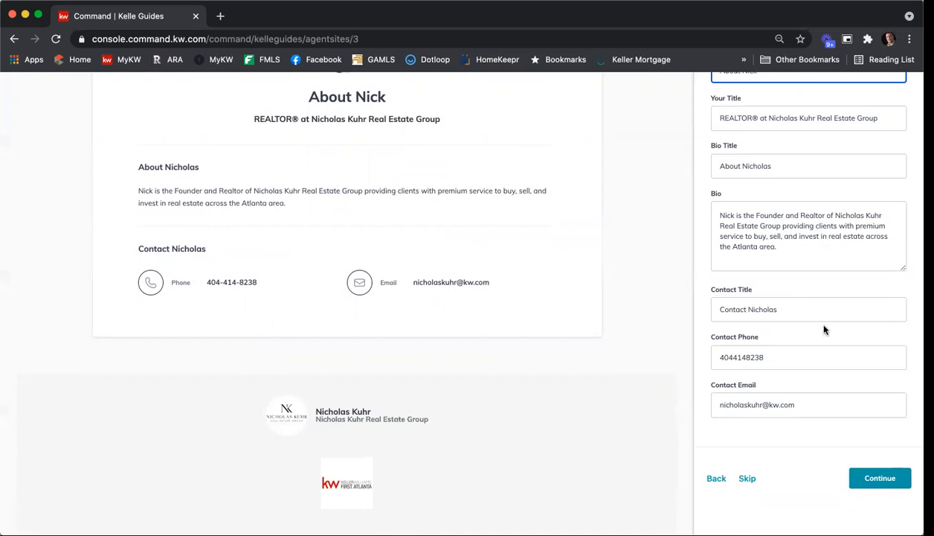
scroll(823, 327, down, 1)
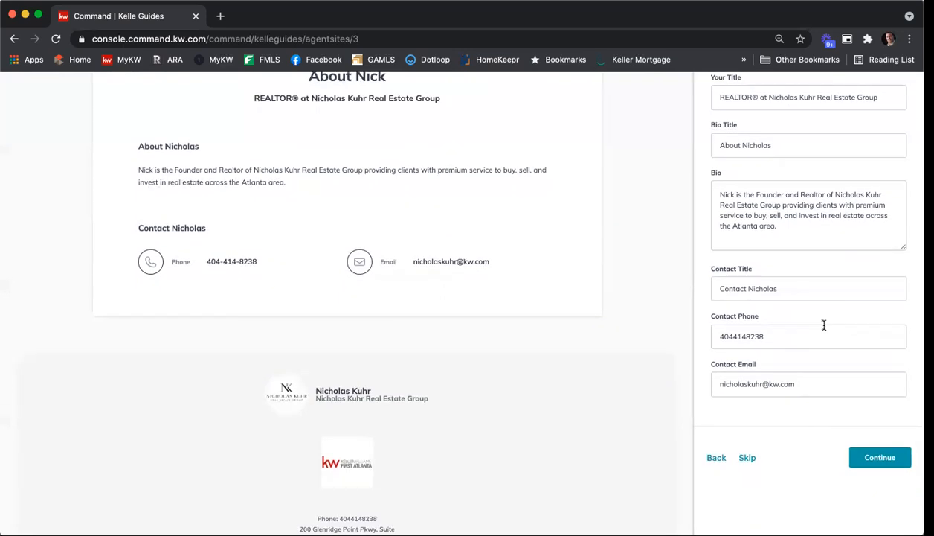
click(896, 456)
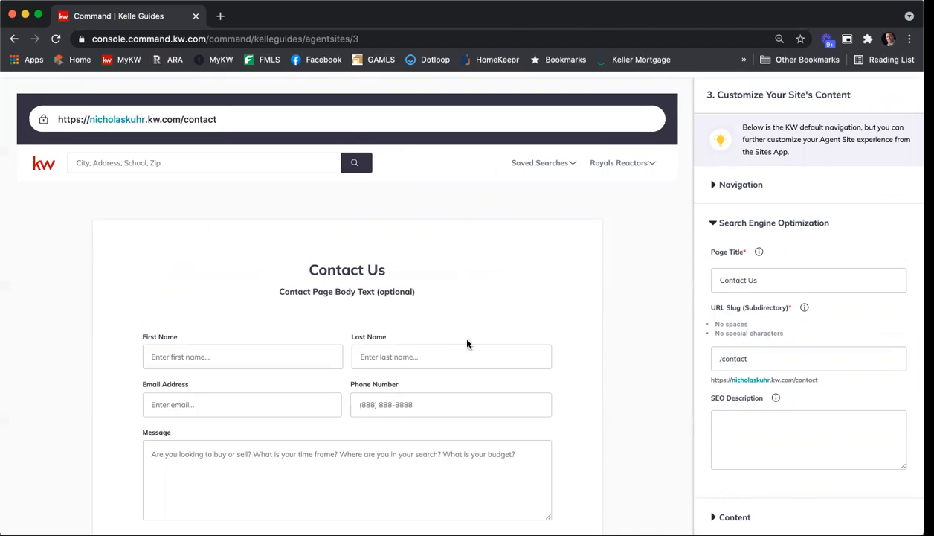
Set the Contact page's SEO title to "Contact" followed by the agent's real estate group name
click(777, 280)
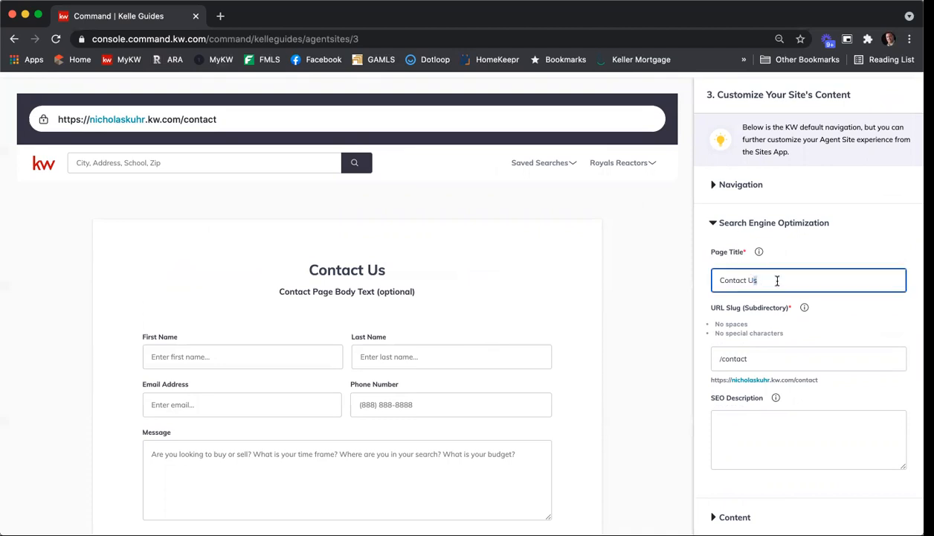
key(BackSpace)
key(BackSpace)
text(Real Estate Group)
Start the Contact page's SEO description with "Contact the", the agent's real estate group name and "at Keller Williams First Atlanta"
scroll(714, 349, down, 1)
click(739, 387)
text(Conta)
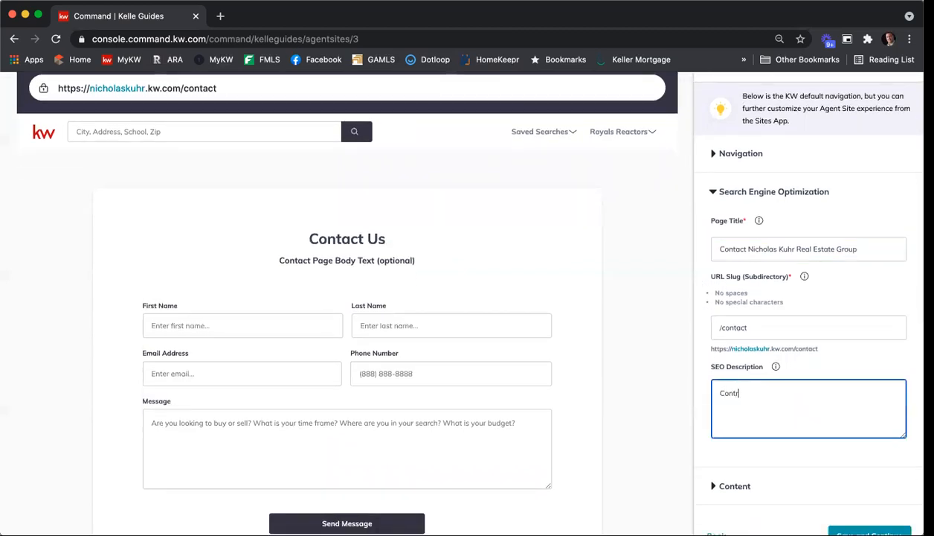
key(BackSpace)
key(BackSpace)
key(BackSpace)
text(t)
key(BackSpace)
text(Group to get st)
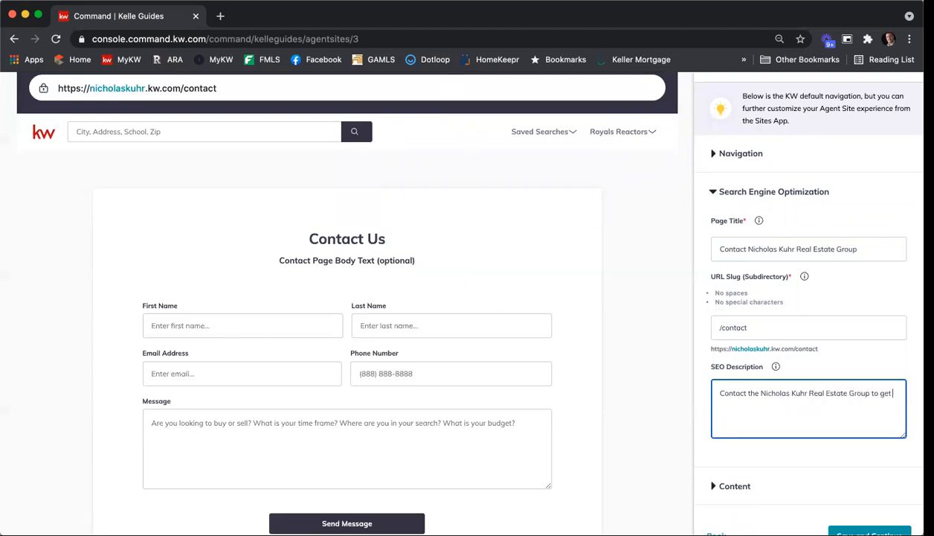
key(BackSpace)
key(BackSpace)
key(BackSpace)
key(BackSpace)
key(BackSpace)
key(BackSpace)
key(BackSpace)
key(BackSpace)
key(BackSpace)
text(at Keller Williams First Atl)
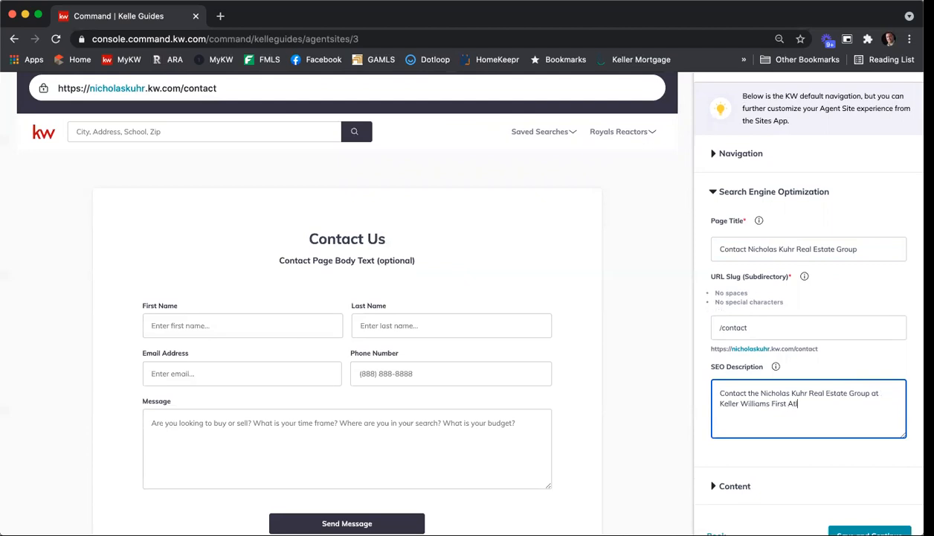
text(anta to get started with your real e)
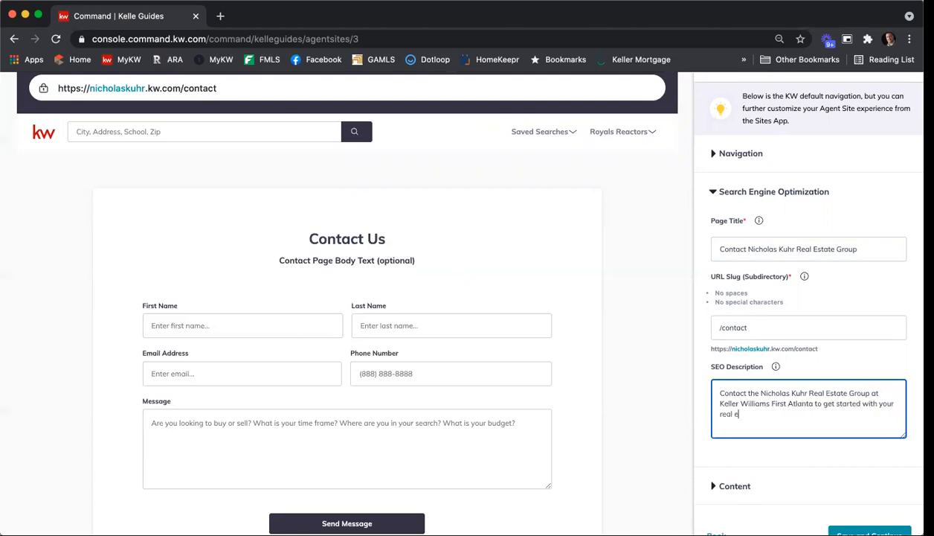
text(state gr)
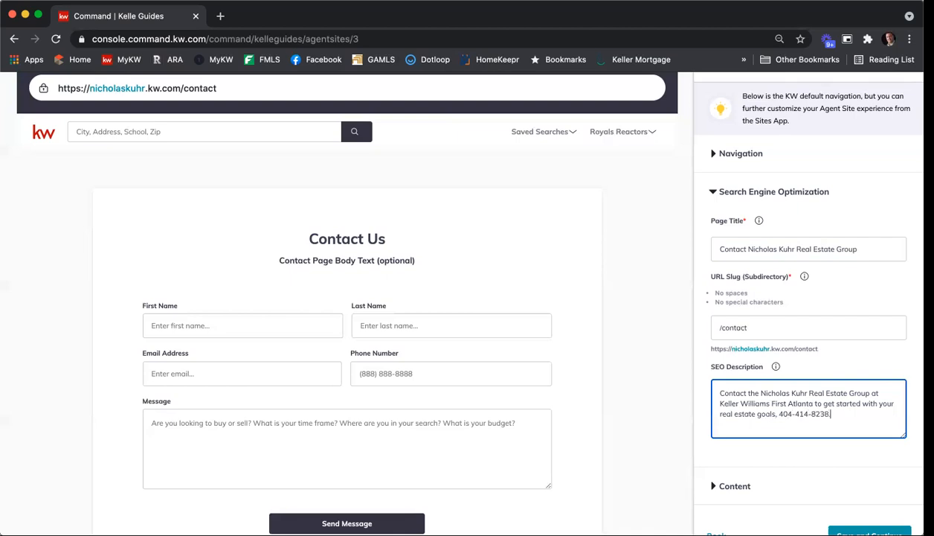
text(.)
Change the Contact page's content header to "Contact" followed by the agent's real estate group name
scroll(815, 406, down, 2)
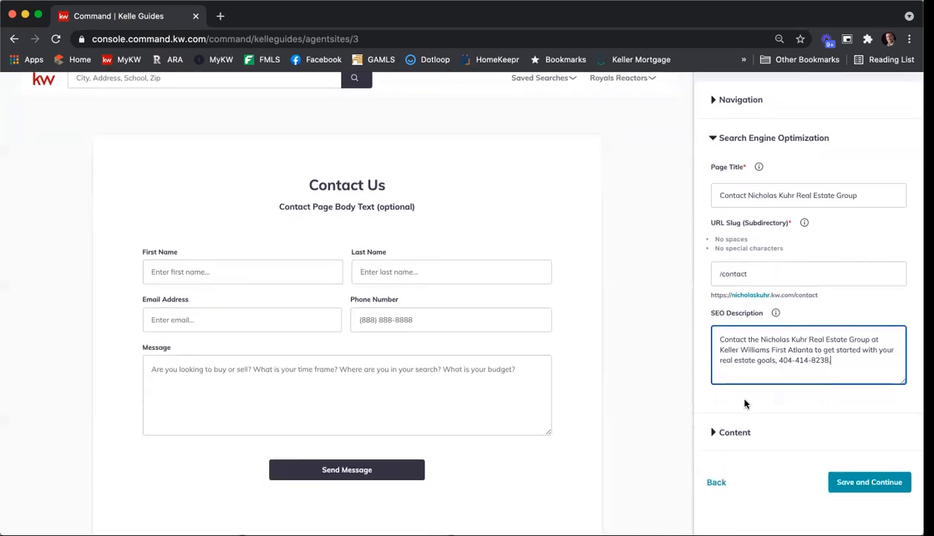
click(736, 434)
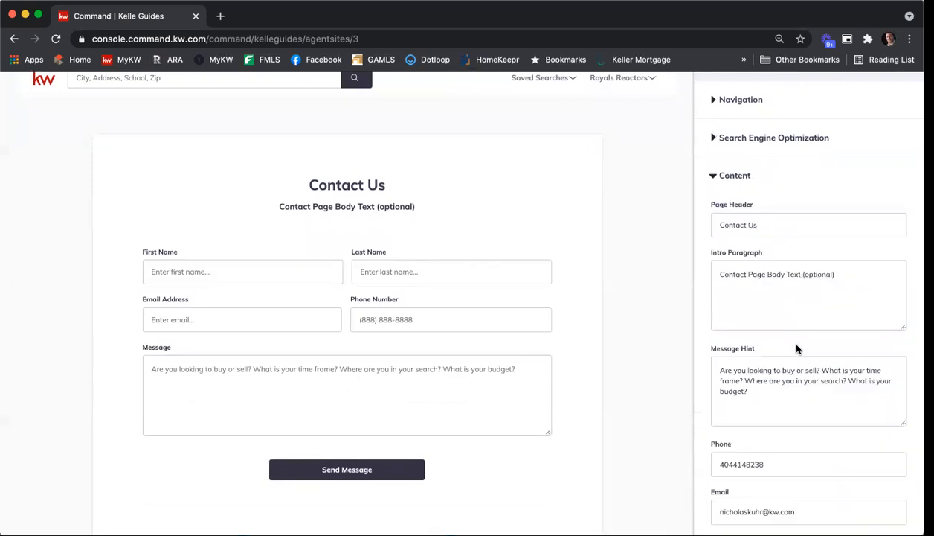
drag(747, 224, 771, 223)
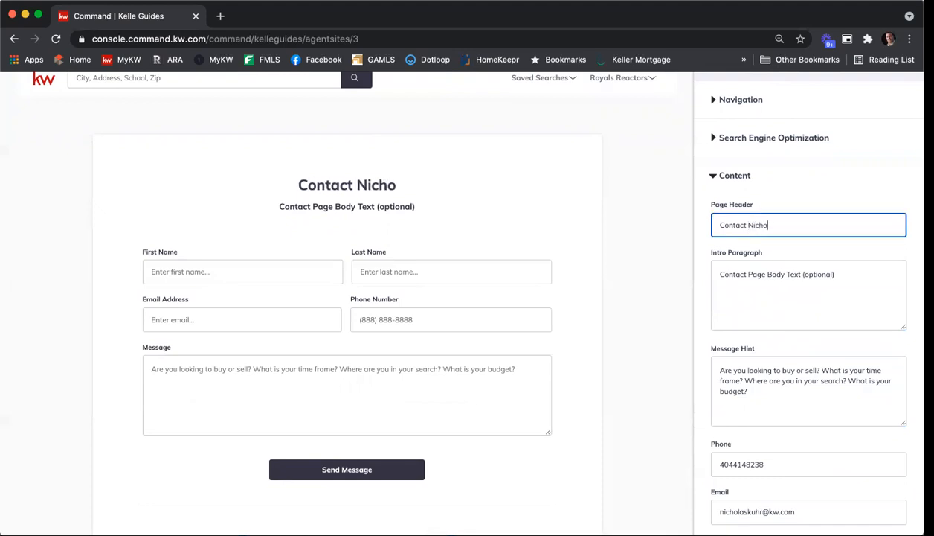
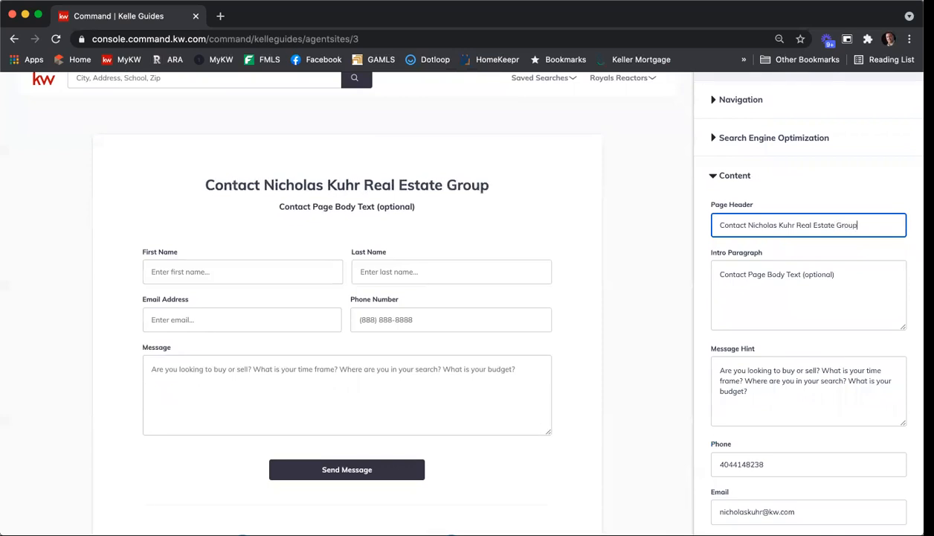
Replace the placeholder intro paragraph with text beginning "Leave your contact information below with a quick message"
drag(840, 276, 719, 268)
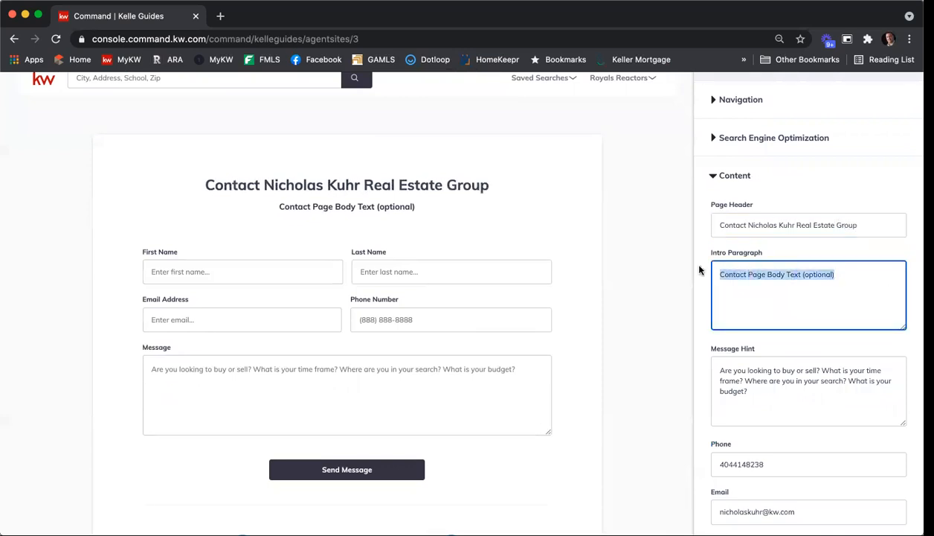
key(BackSpace)
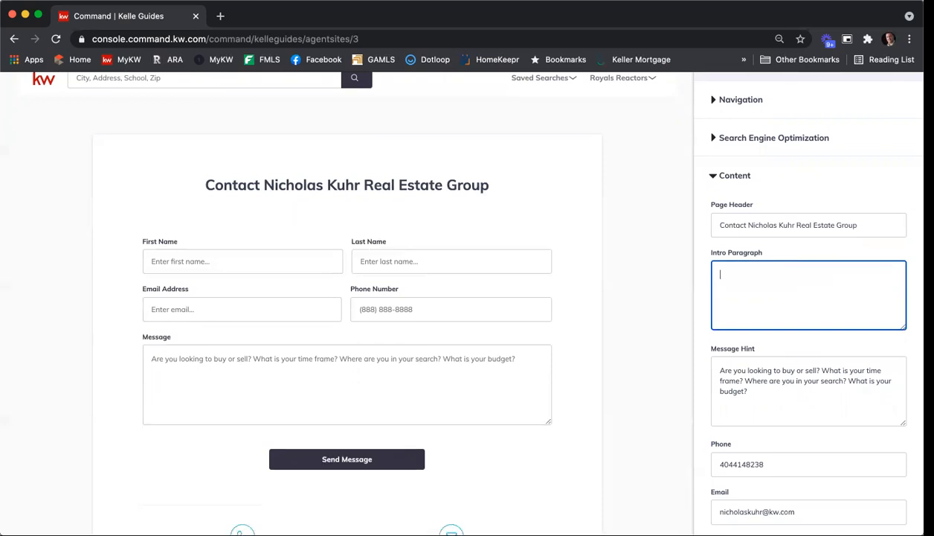
text(Lea)
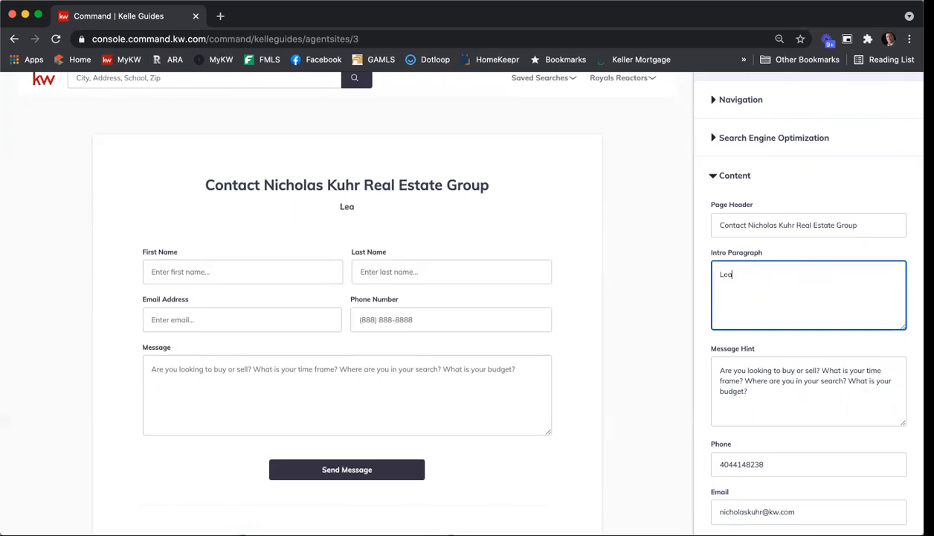
text(ve your contact information)
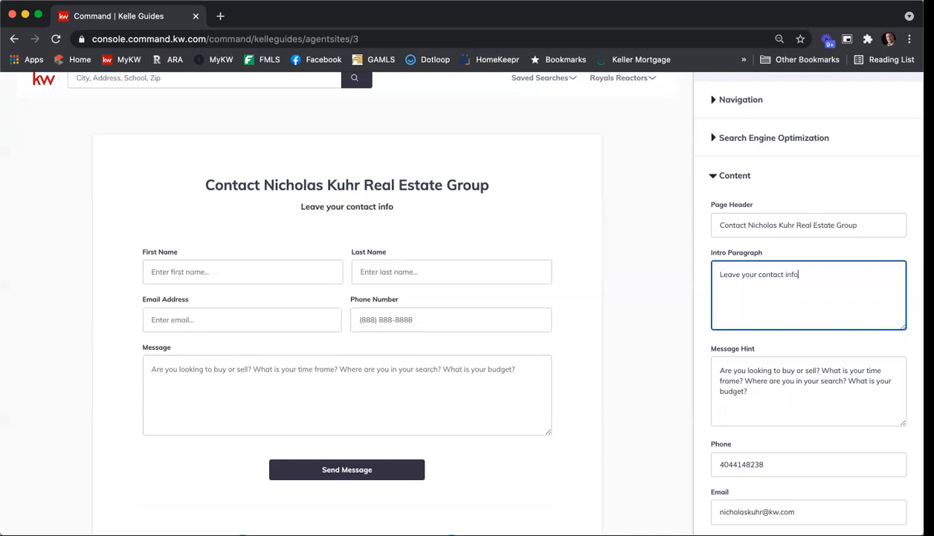
text(ow with a bried)
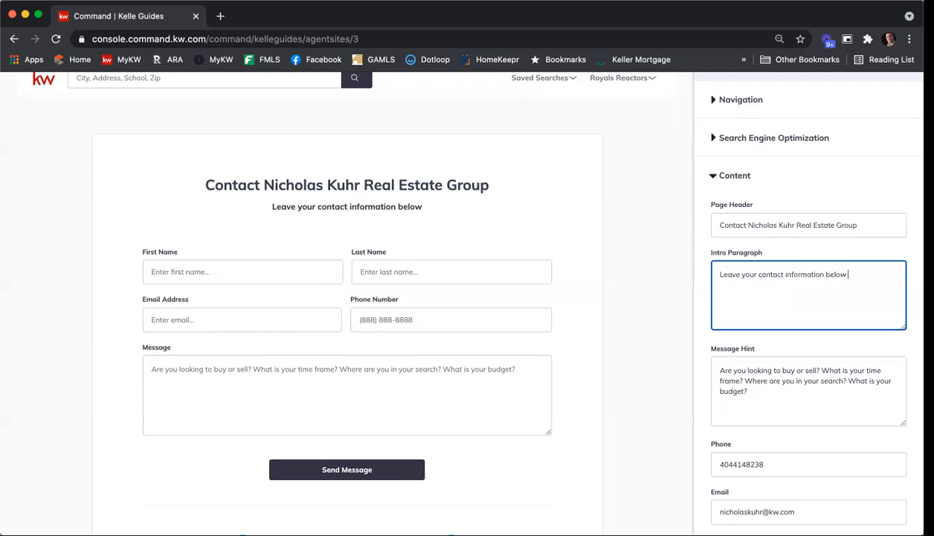
key(BackSpace)
key(BackSpace)
key(BackSpace)
key(BackSpace)
key(BackSpace)
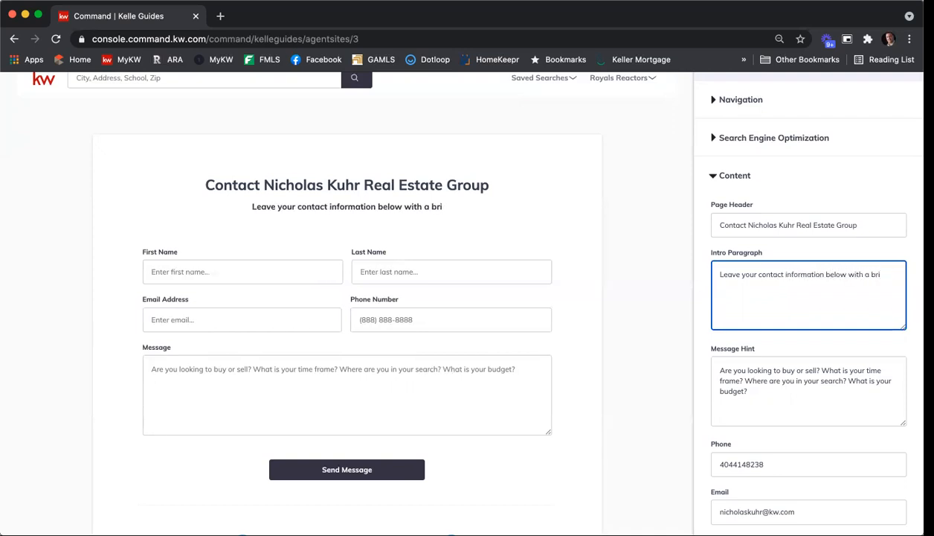
text(quick)
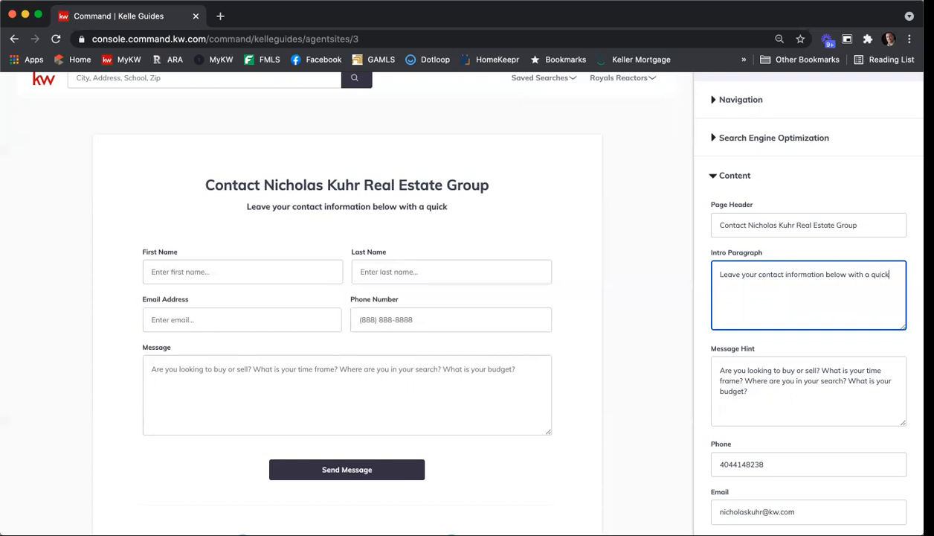
text( message on your)
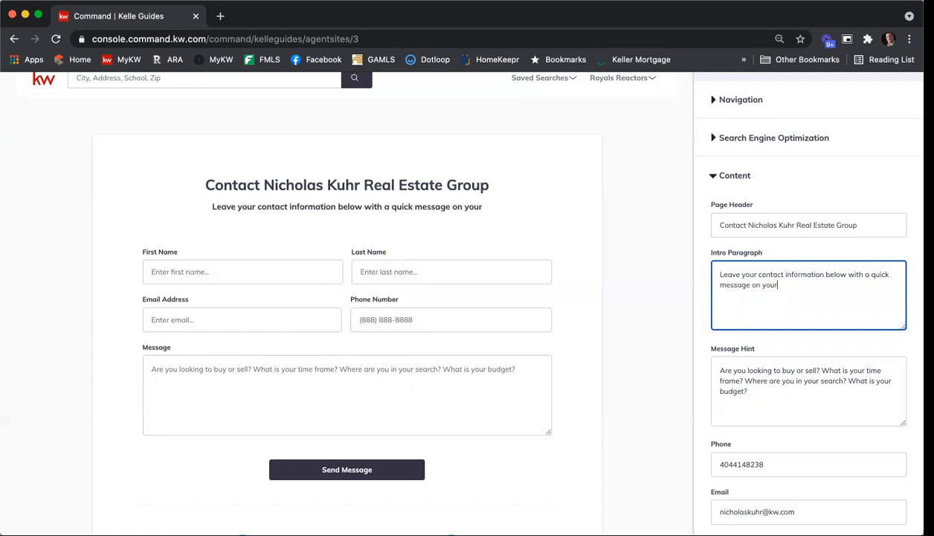
text( real estate g)
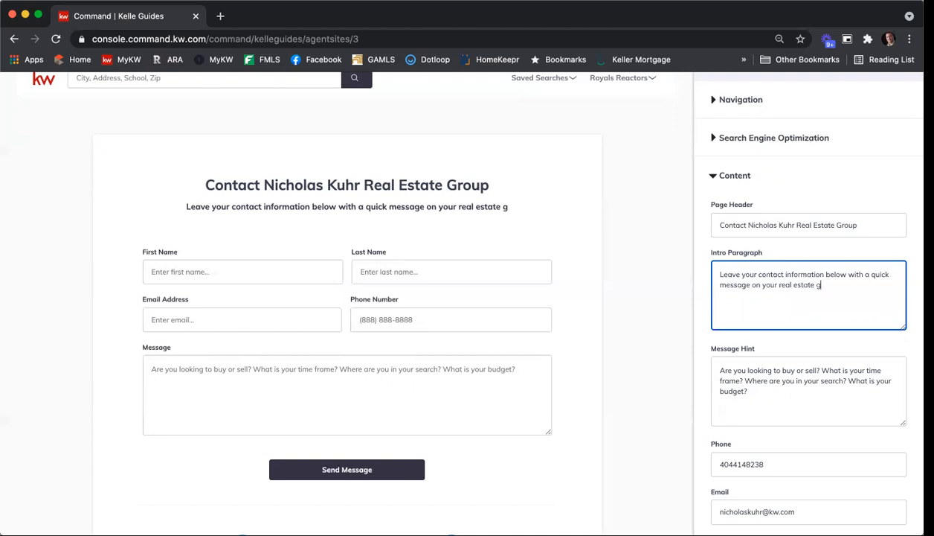
text(oals, and we will get bac)
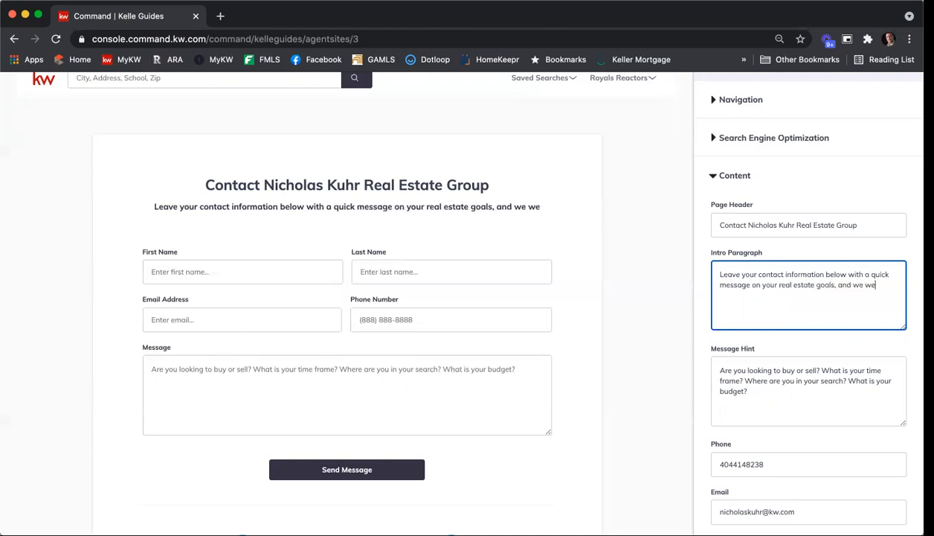
text(k to y)
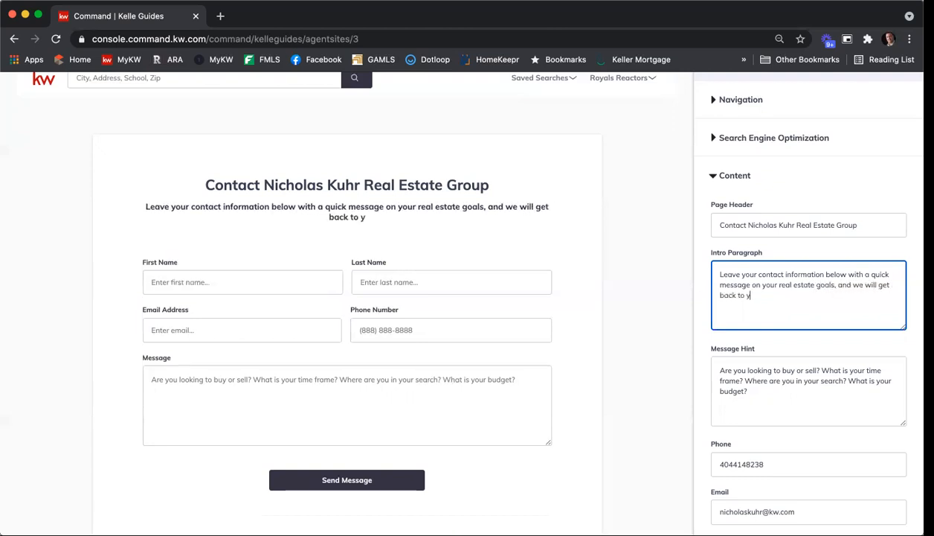
text(ou as soon as possible.)
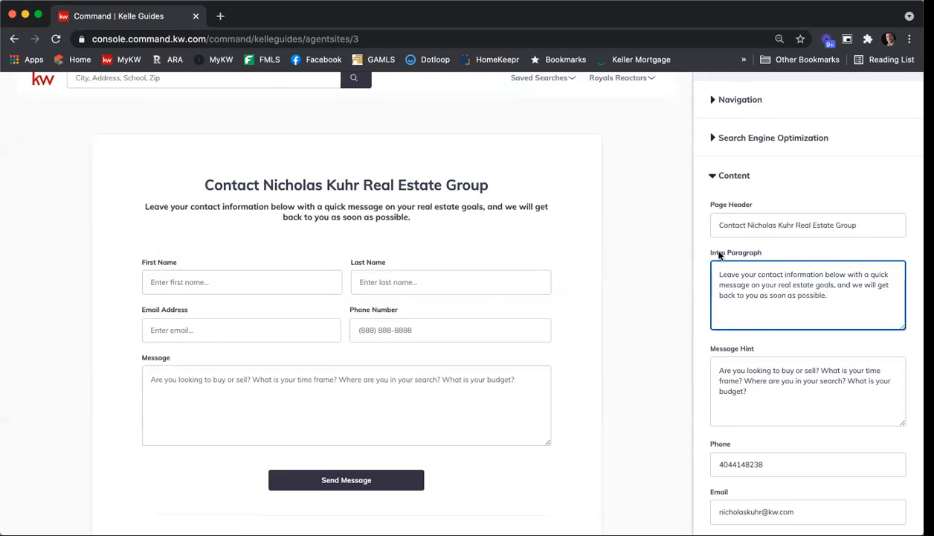
Append "Have you spoken with a mortgage lender?" to the Contact form's message hint
scroll(716, 257, down, 2)
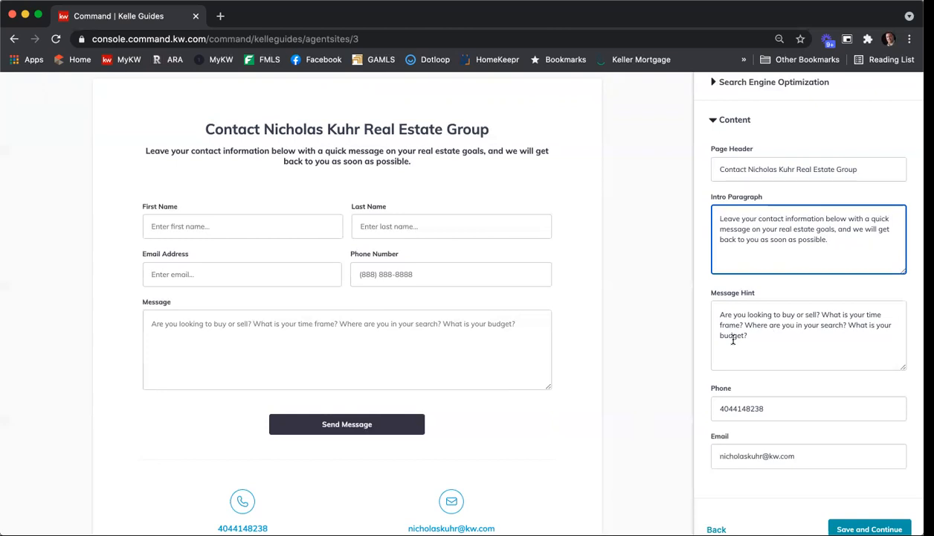
click(766, 332)
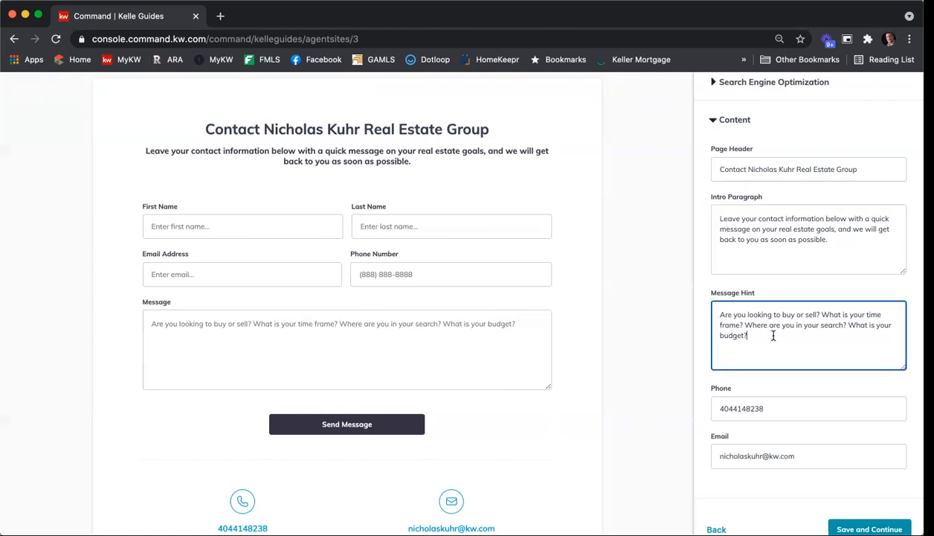
text(Have you spoken with a mortgage lender?)
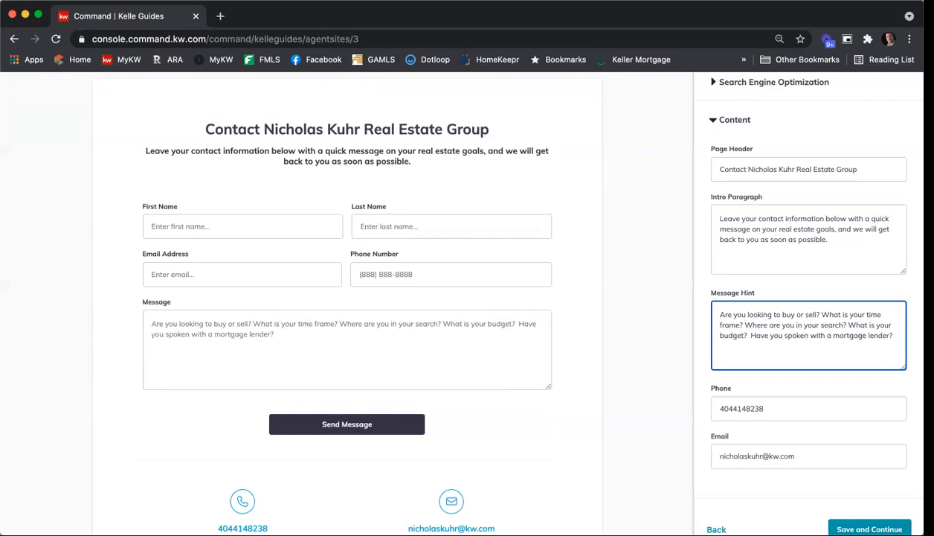
scroll(697, 292, down, 2)
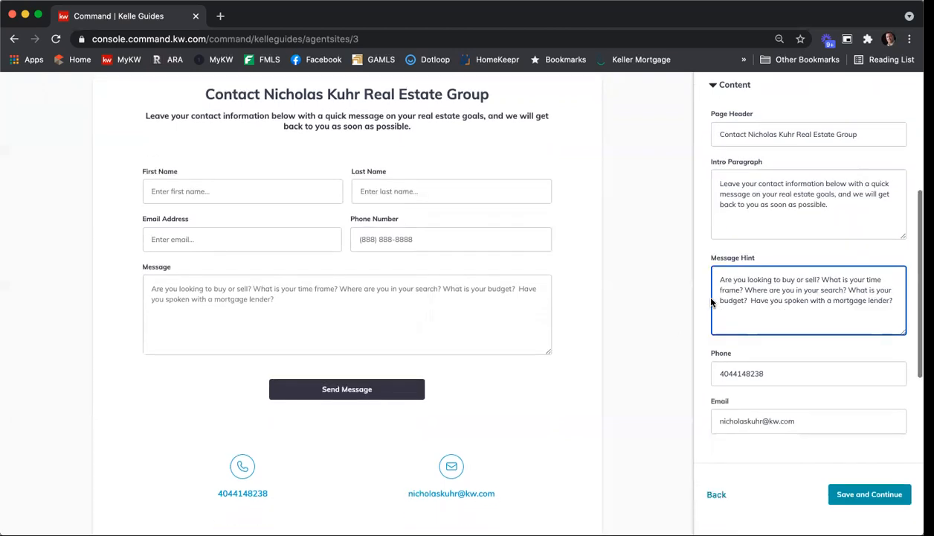
Format the Contact page's phone number with hyphens after the area code and after the next three digits
scroll(711, 297, down, 2)
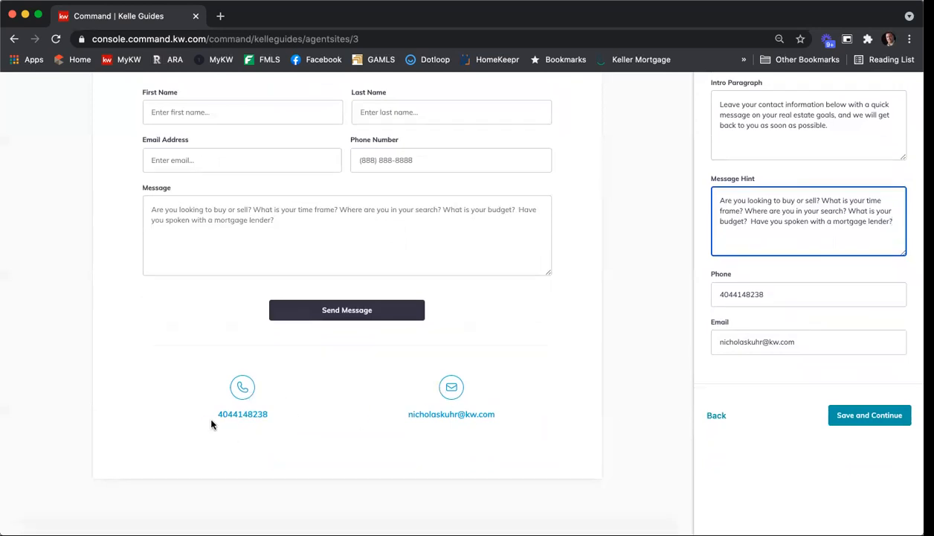
click(733, 295)
text(-414)
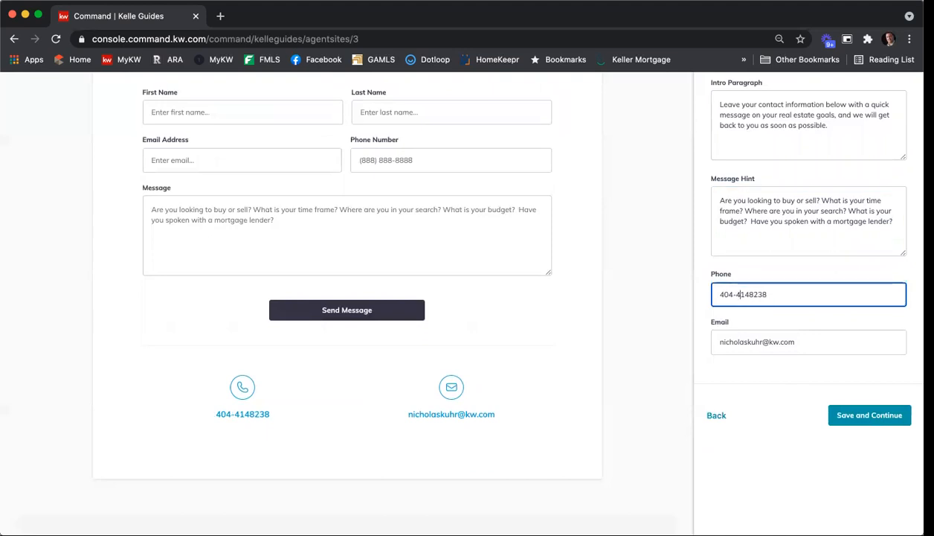
text(-)
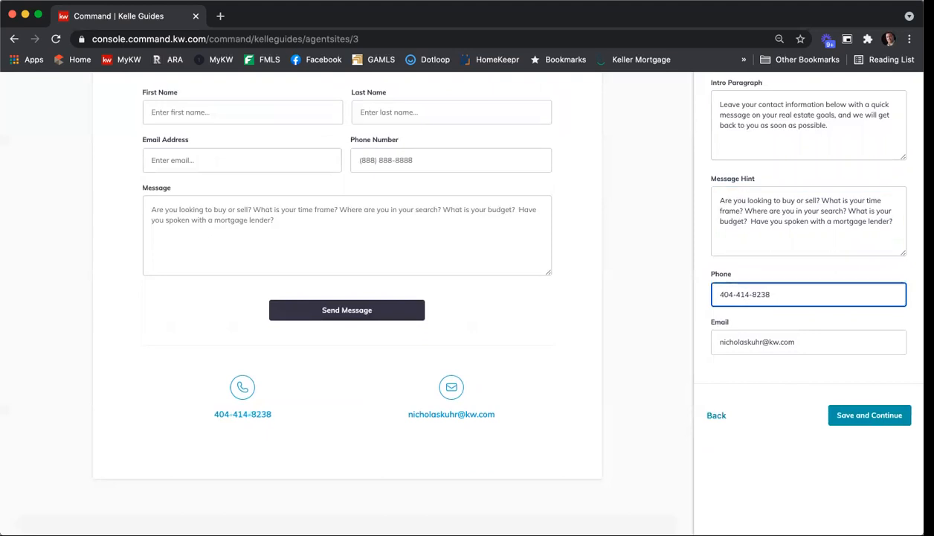
Save the Contact page content to complete the guide, and go to the Sites settings to manage the new site
click(861, 418)
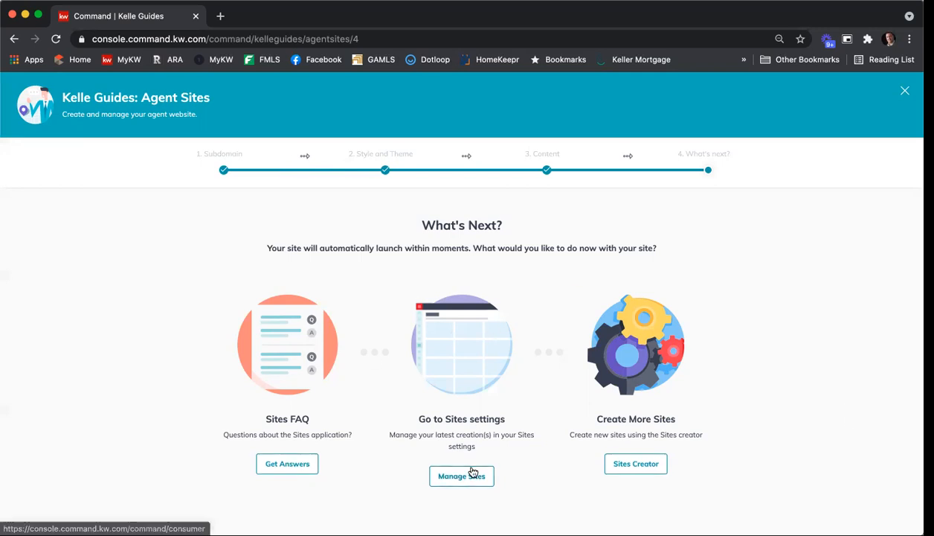
scroll(473, 472, down, 1)
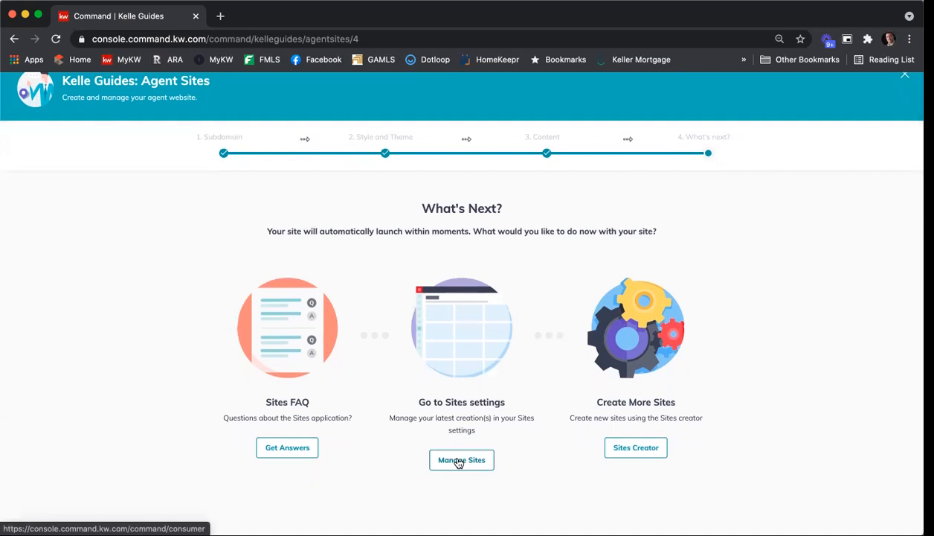
click(459, 461)
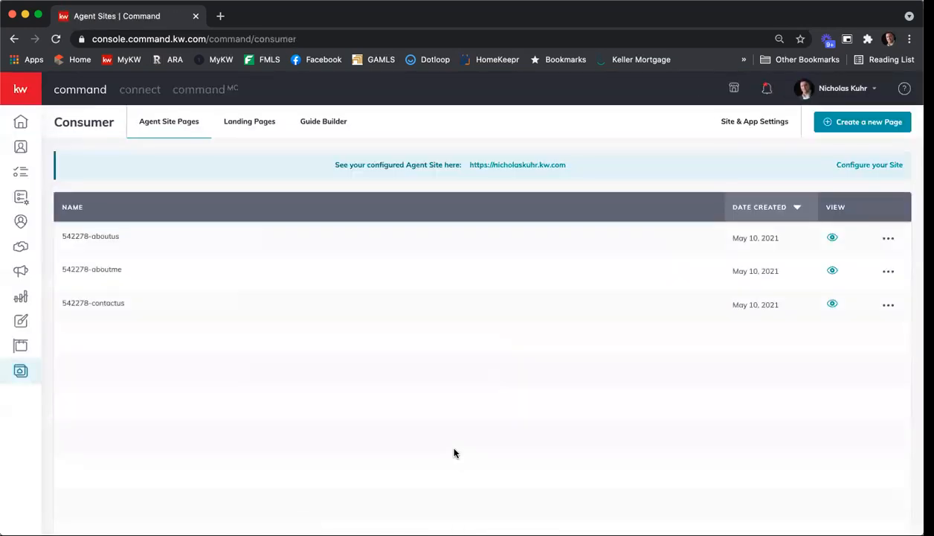
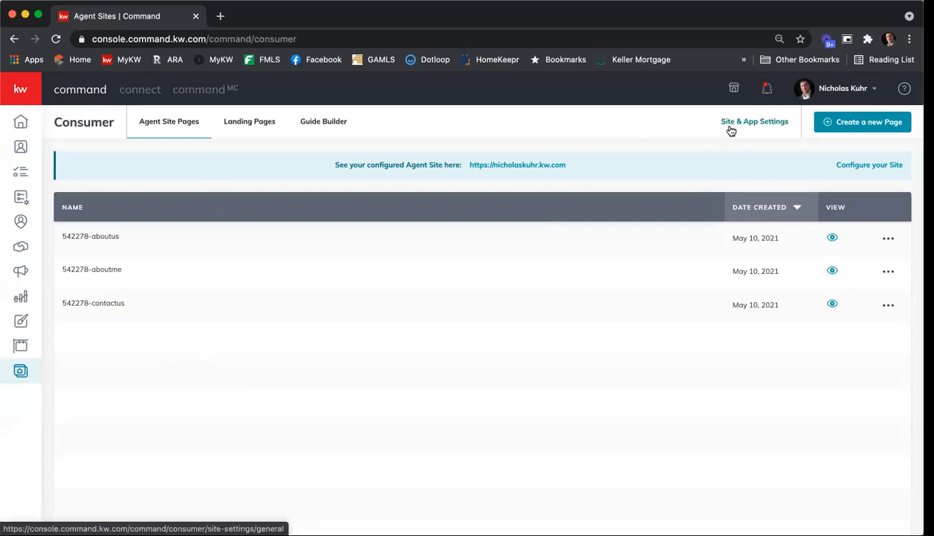
Change the Agent Site Hero Text to "Start Your New Home Search Here!" in the site's general settings and save
click(756, 124)
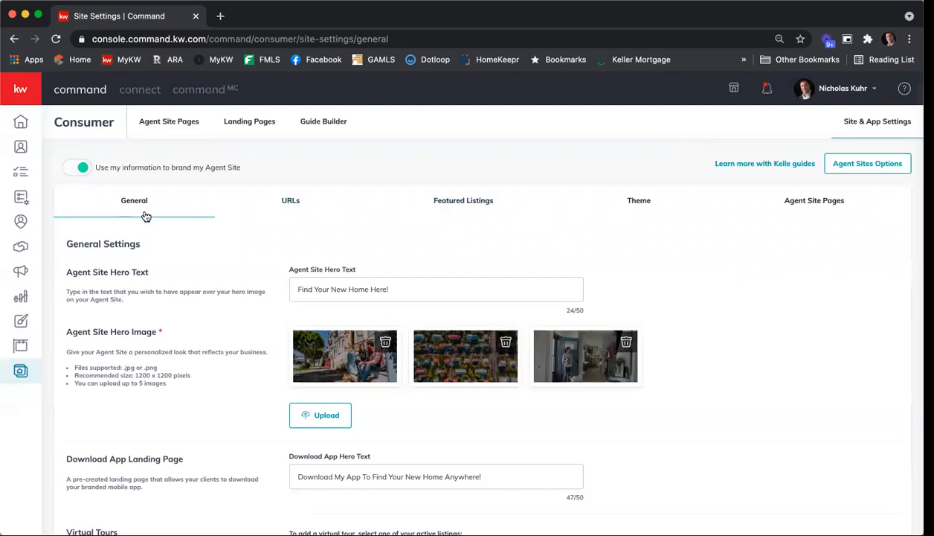
scroll(761, 272, down, 1)
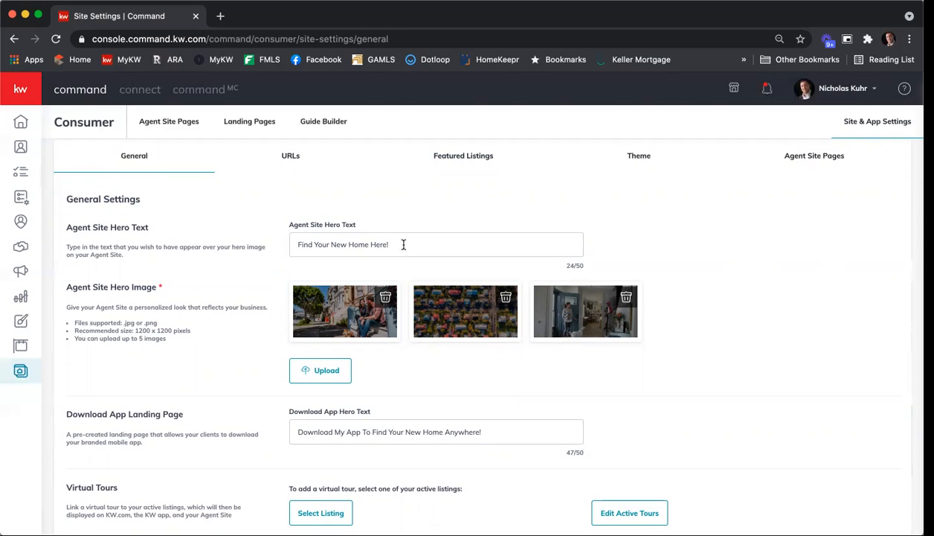
drag(402, 245, 266, 231)
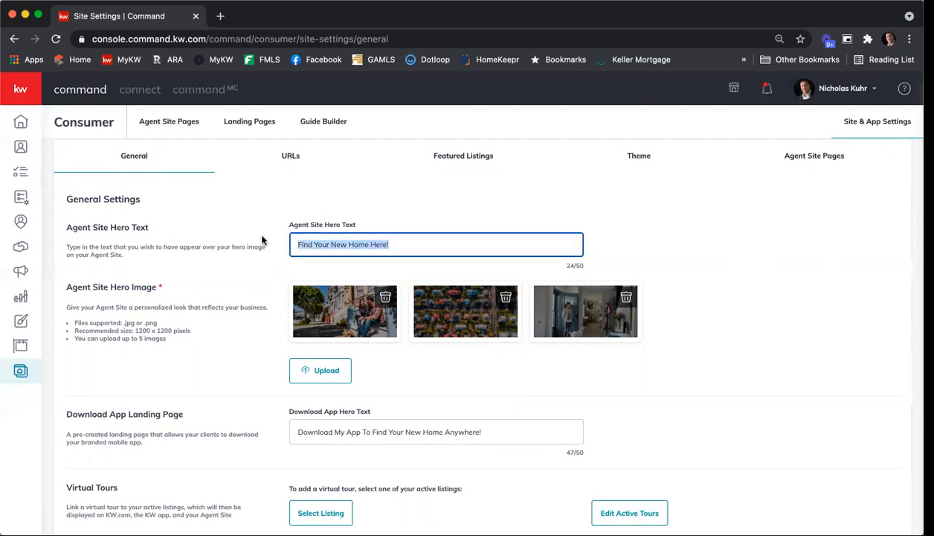
text(Start You)
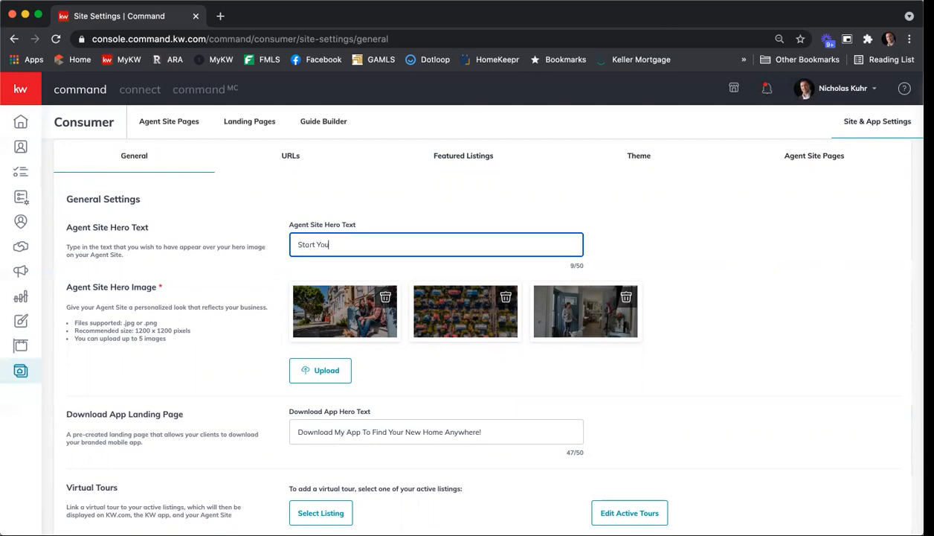
text(r New H)
text(Search Here!)
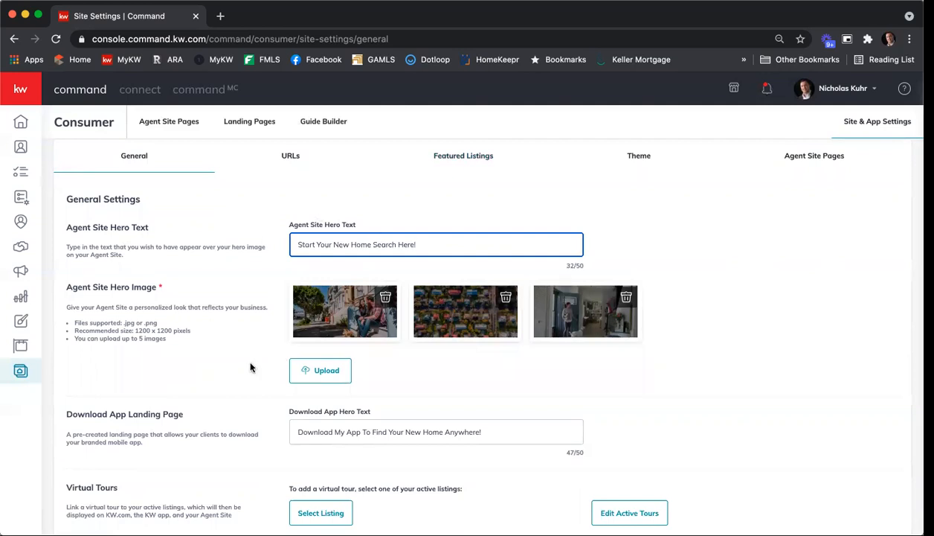
scroll(250, 366, down, 3)
click(114, 505)
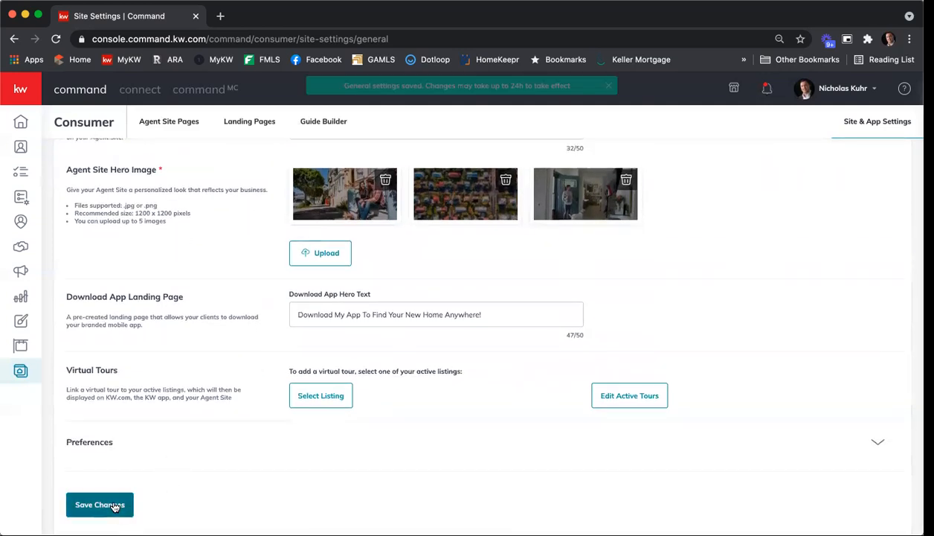
scroll(156, 454, up, 3)
scroll(169, 454, down, 1)
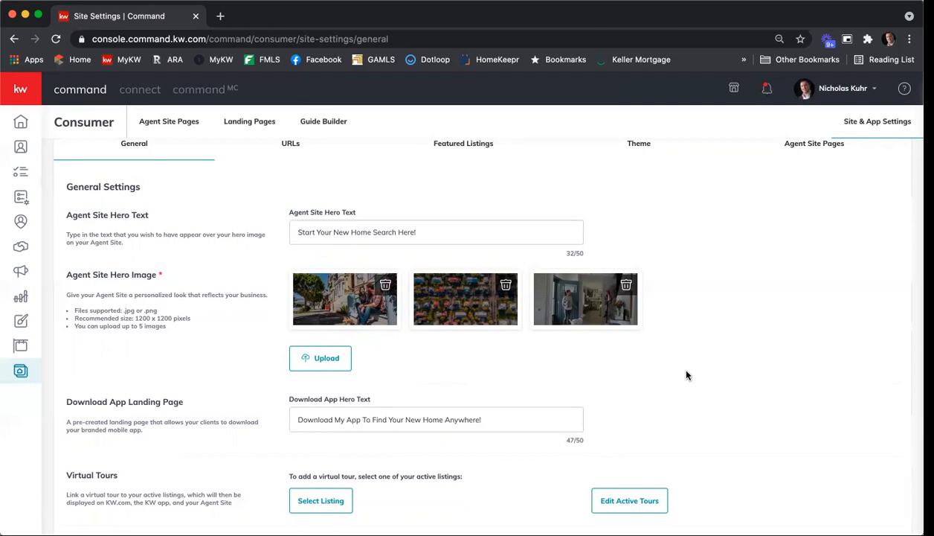
scroll(700, 364, down, 2)
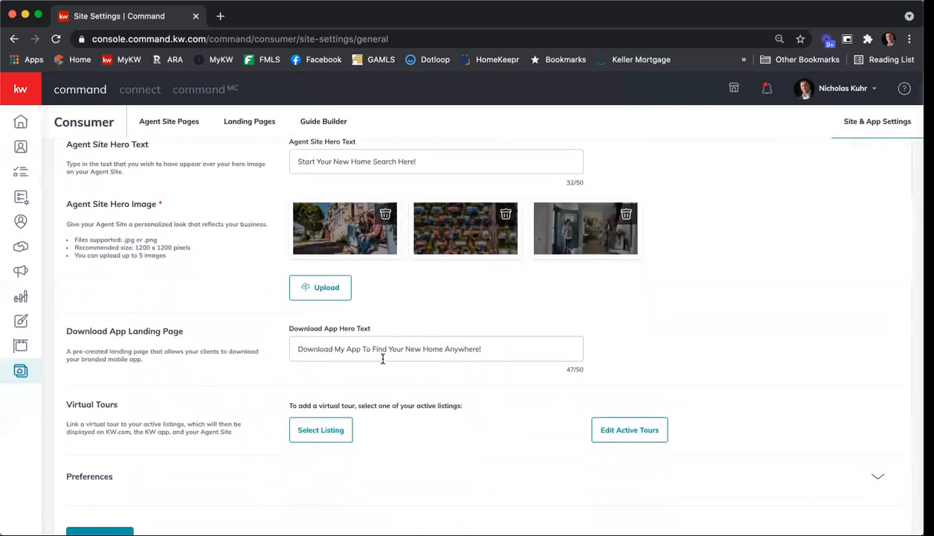
scroll(471, 358, down, 2)
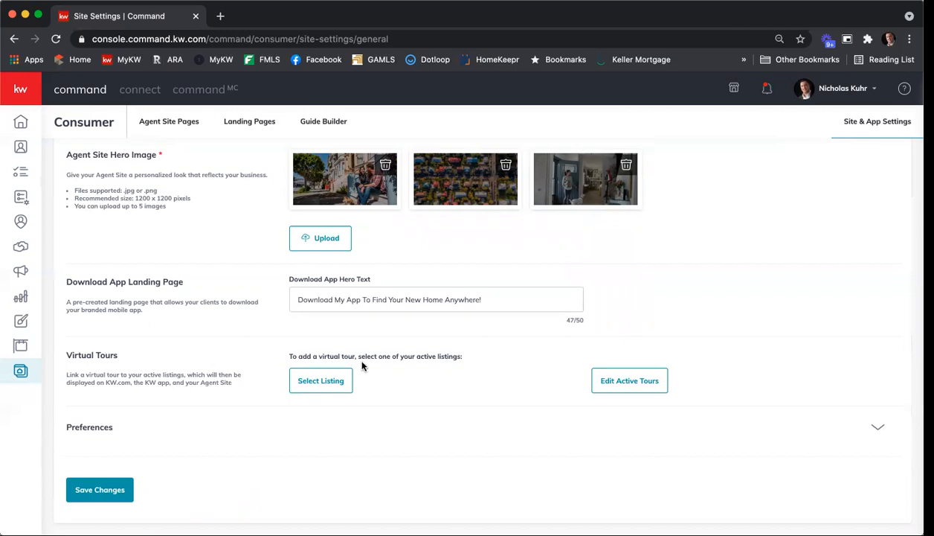
click(331, 386)
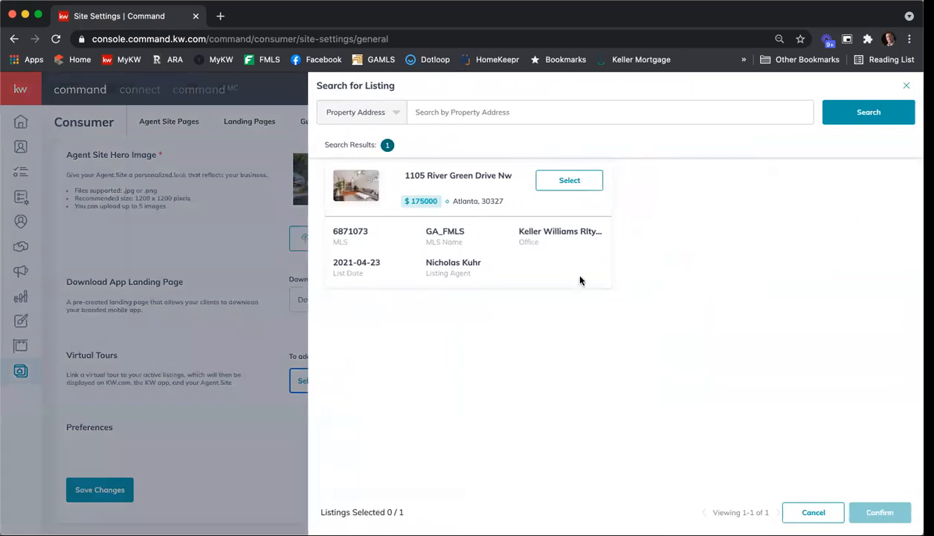
click(571, 182)
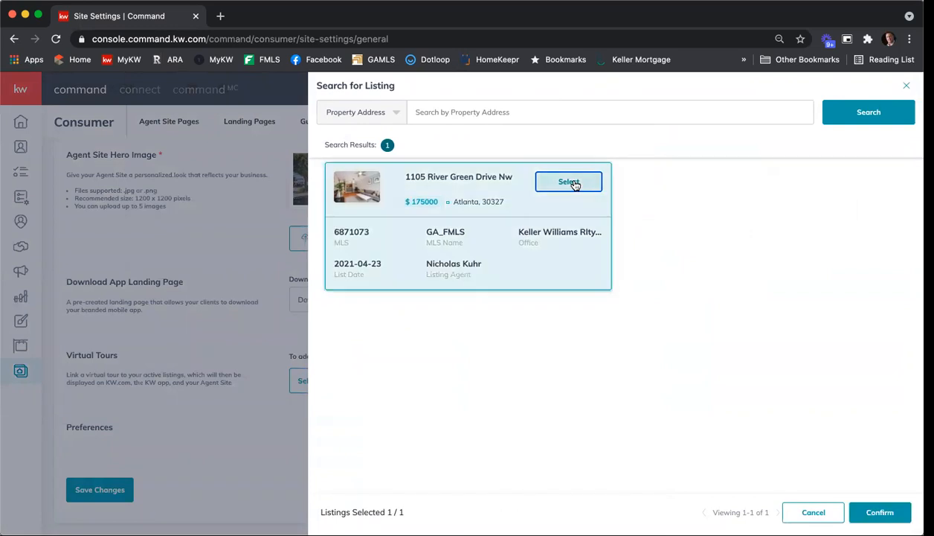
click(881, 513)
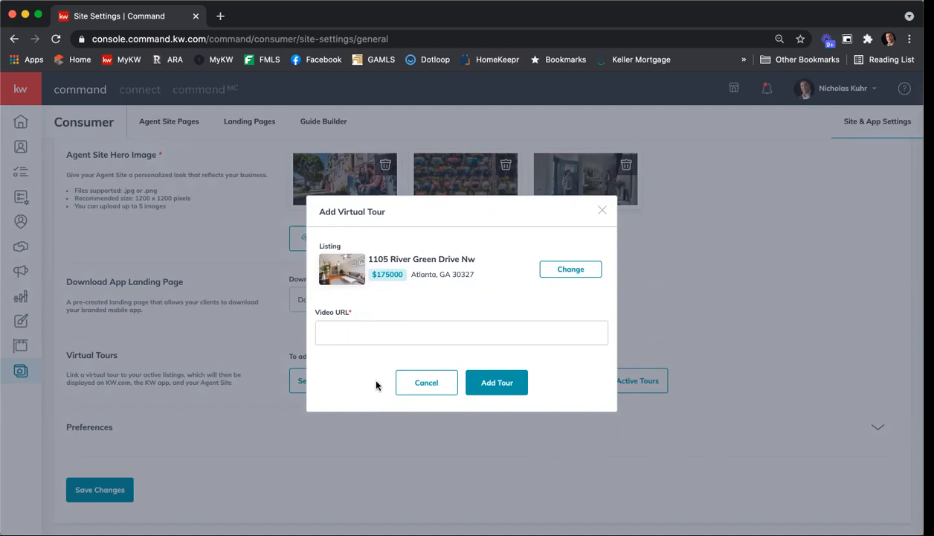
click(410, 381)
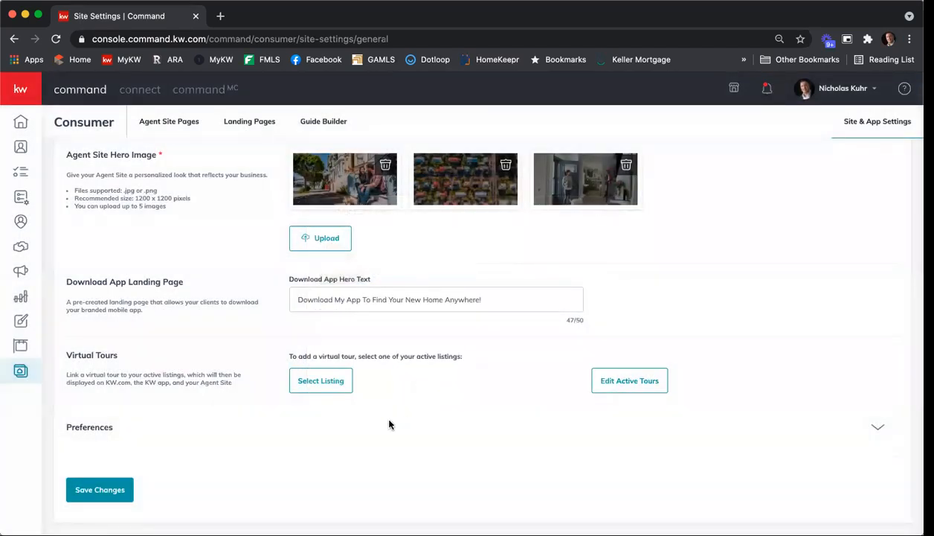
Save the site's general settings again
scroll(389, 424, up, 5)
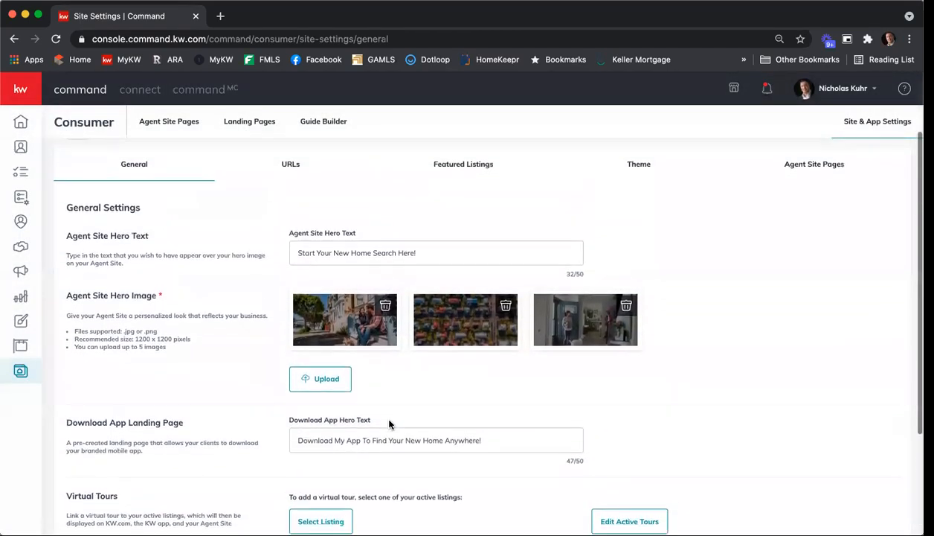
scroll(405, 403, down, 3)
click(125, 505)
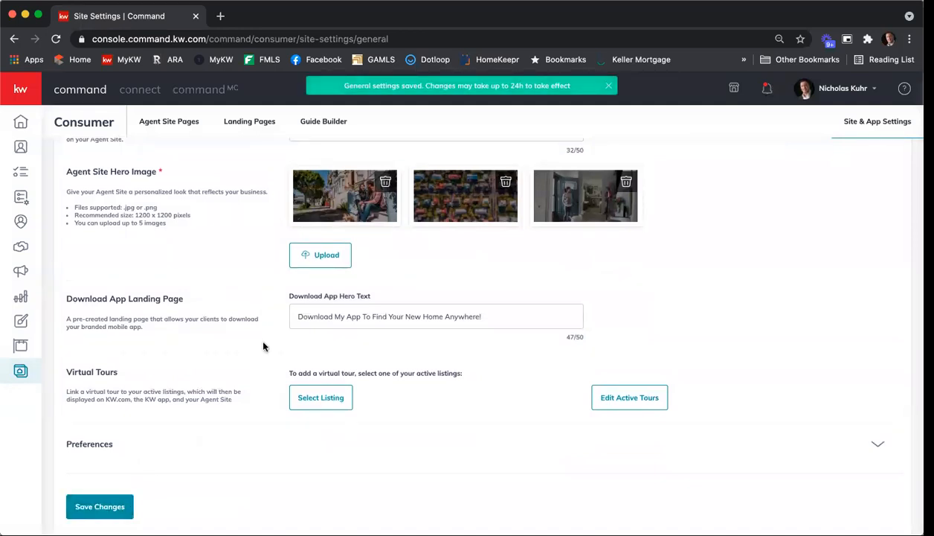
Append "atlanta" to the agent site's subdomain in the URL settings, save it and confirm the change
scroll(262, 345, up, 2)
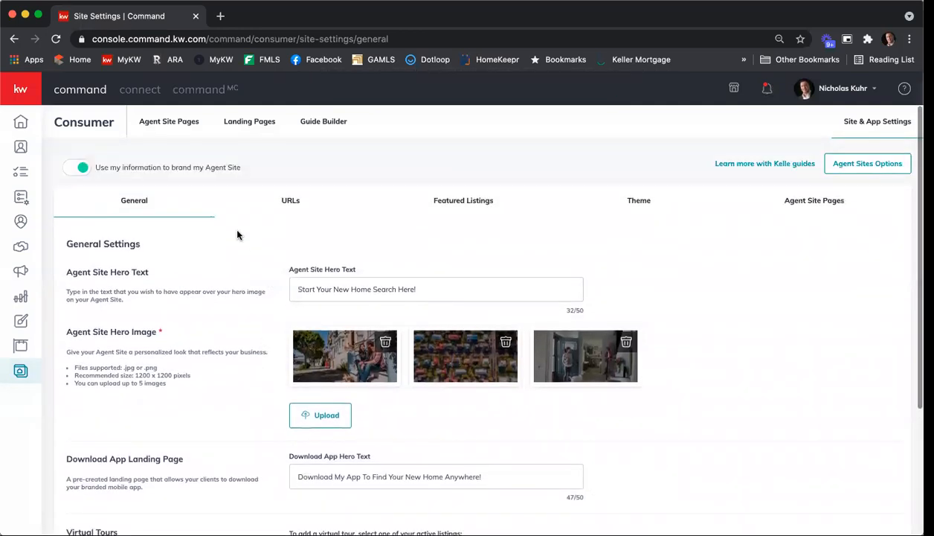
click(294, 204)
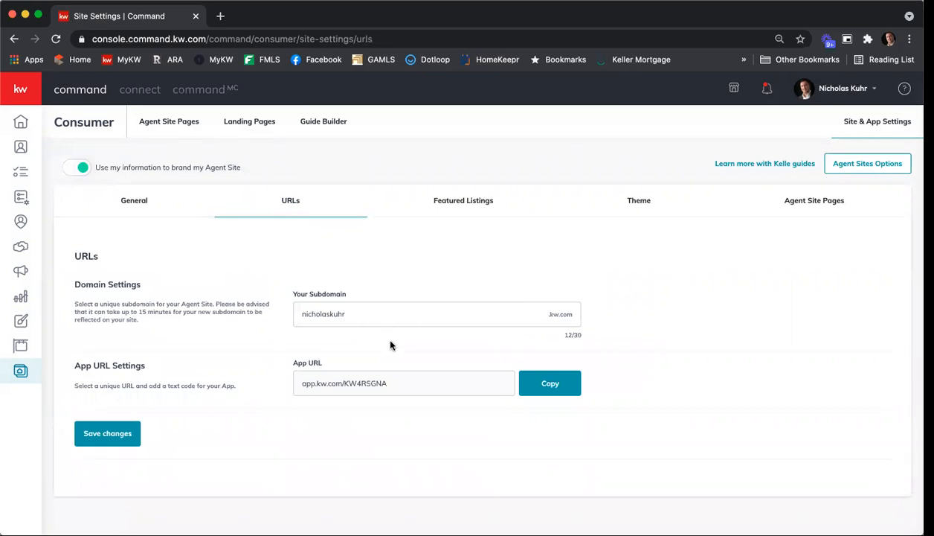
click(382, 320)
text(atlanta)
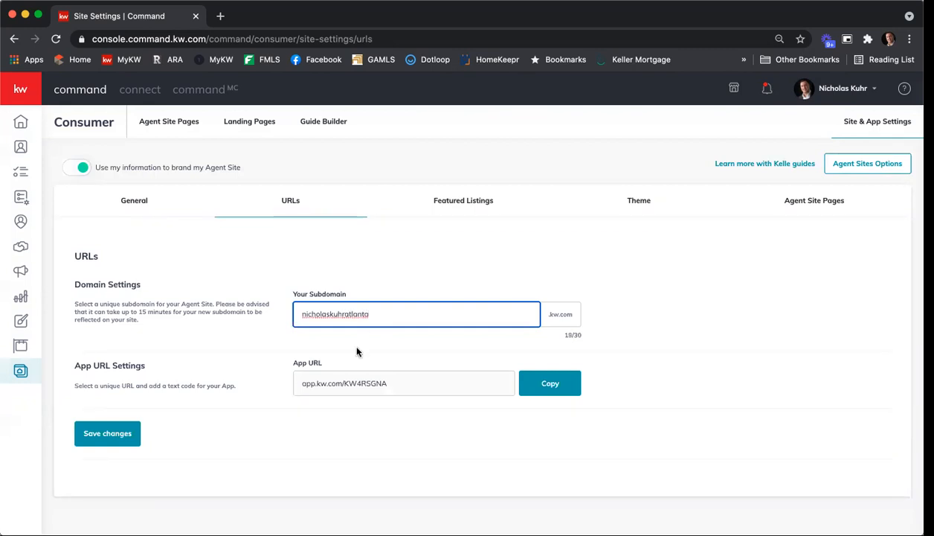
click(109, 434)
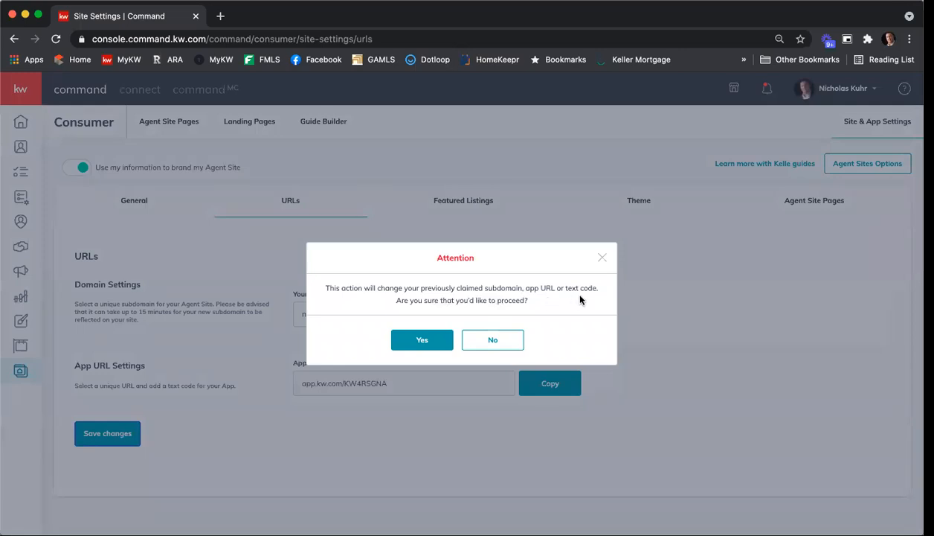
click(431, 339)
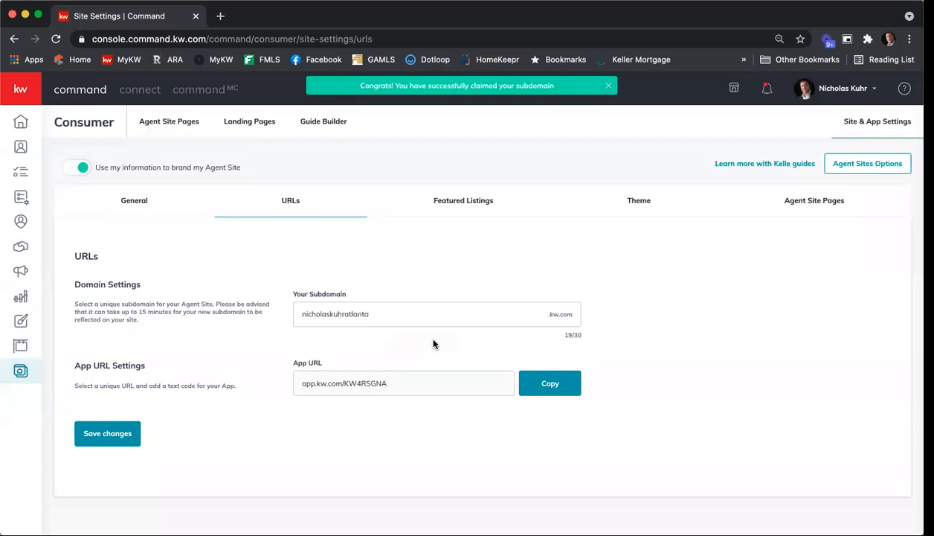
Remove "atlanta" from the end of the agent site's subdomain, save it and confirm the change
click(402, 313)
key(BackSpace)
key(BackSpace)
key(BackSpace)
key(BackSpace)
key(BackSpace)
key(BackSpace)
key(BackSpace)
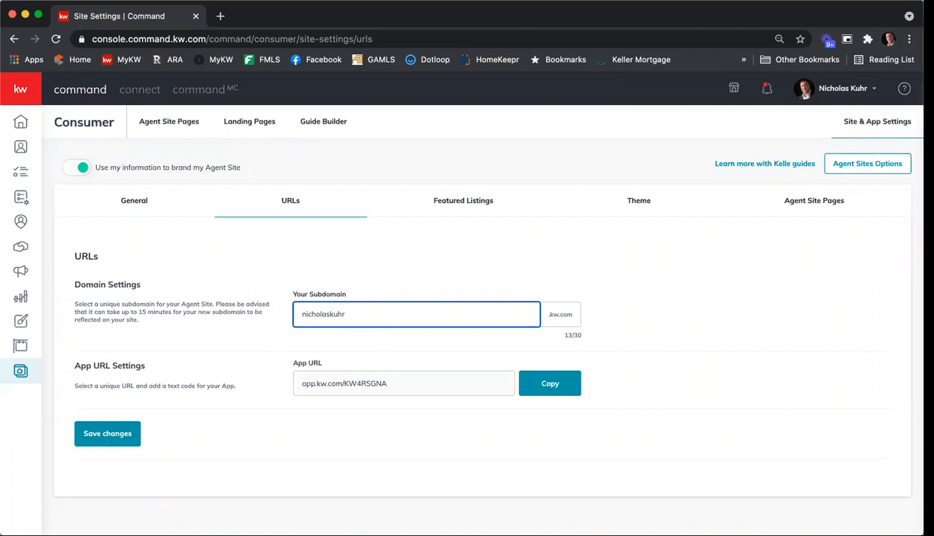
click(104, 431)
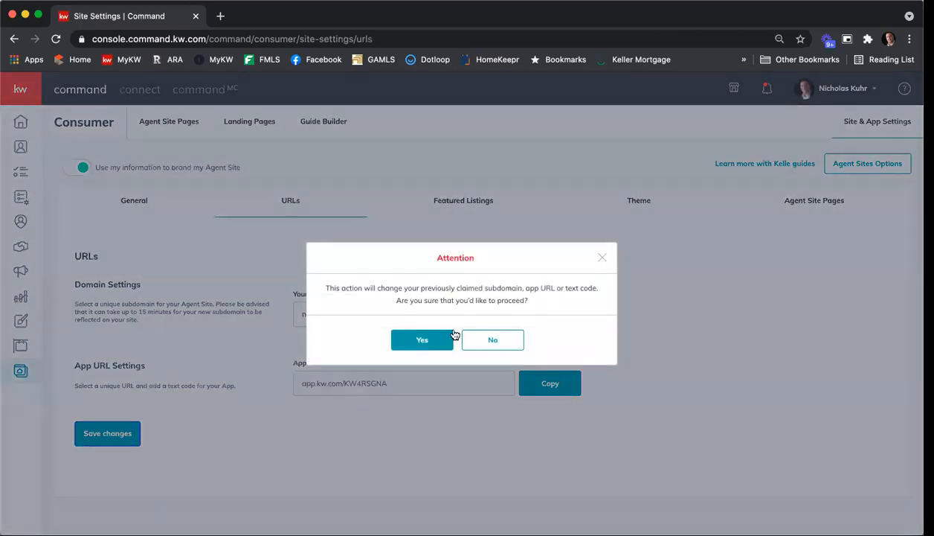
click(414, 343)
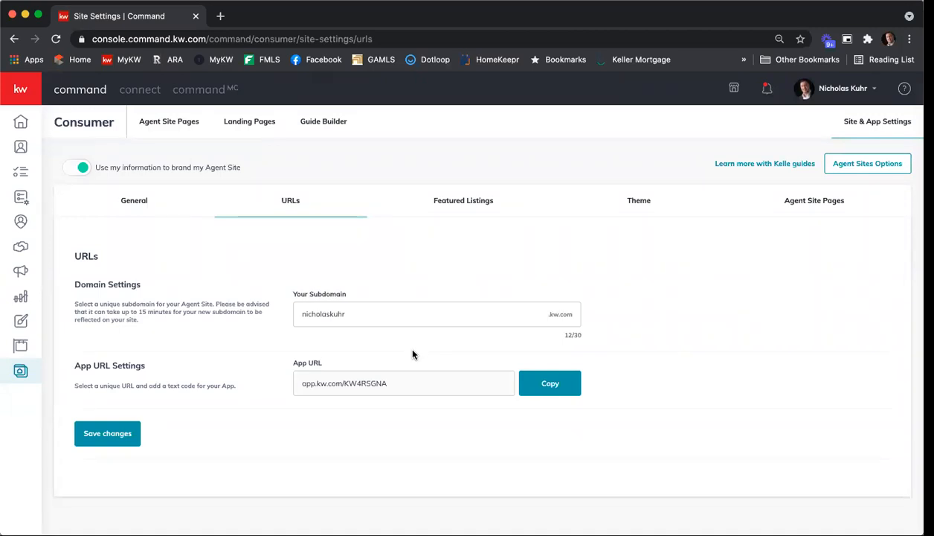
Add the $175,000 Atlanta listing to the site's selected Featured Listings
click(467, 204)
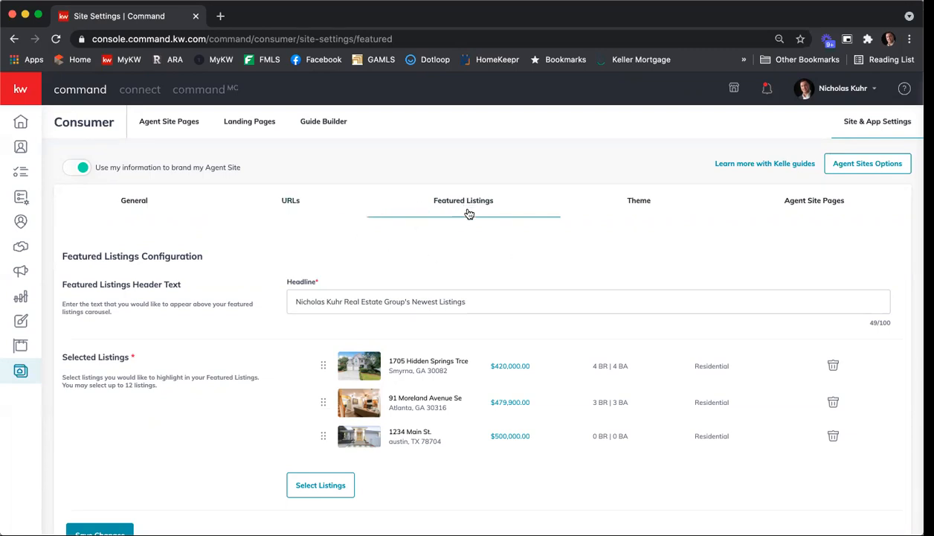
scroll(312, 342, down, 1)
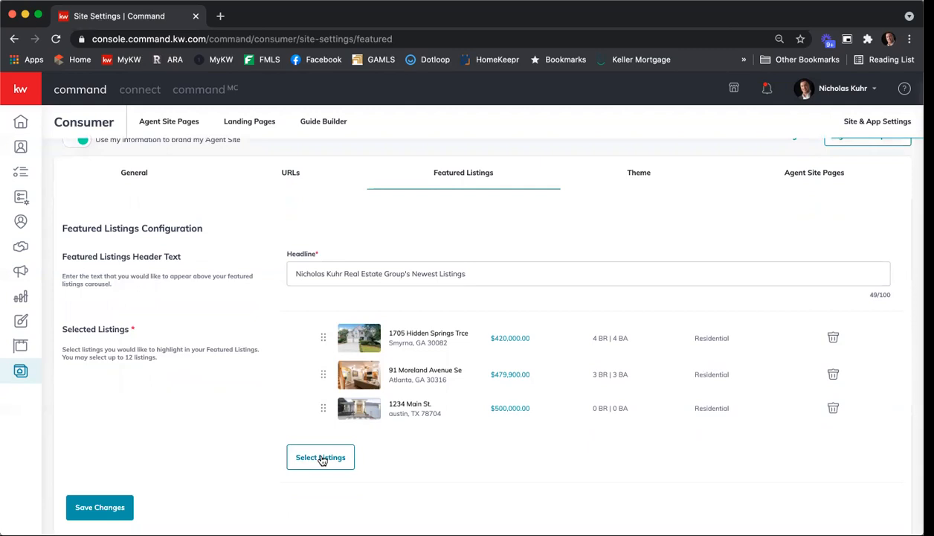
click(321, 457)
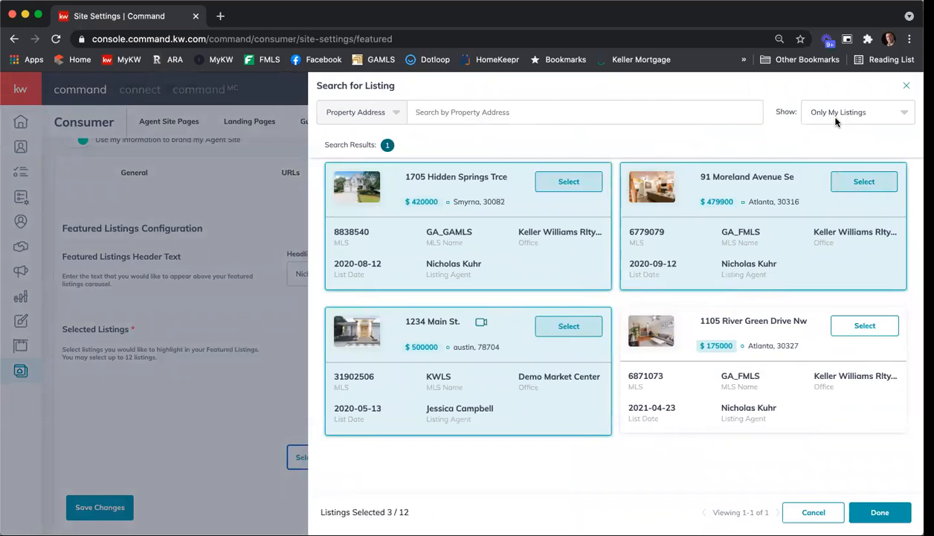
click(853, 327)
click(879, 512)
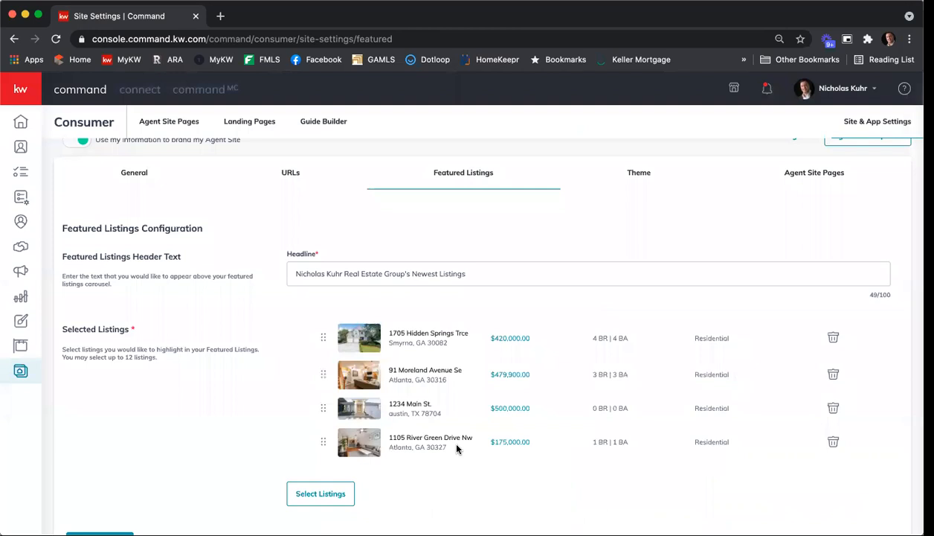
Reopen the Featured Listings selection and switch it from only own listings to All Listings
click(315, 501)
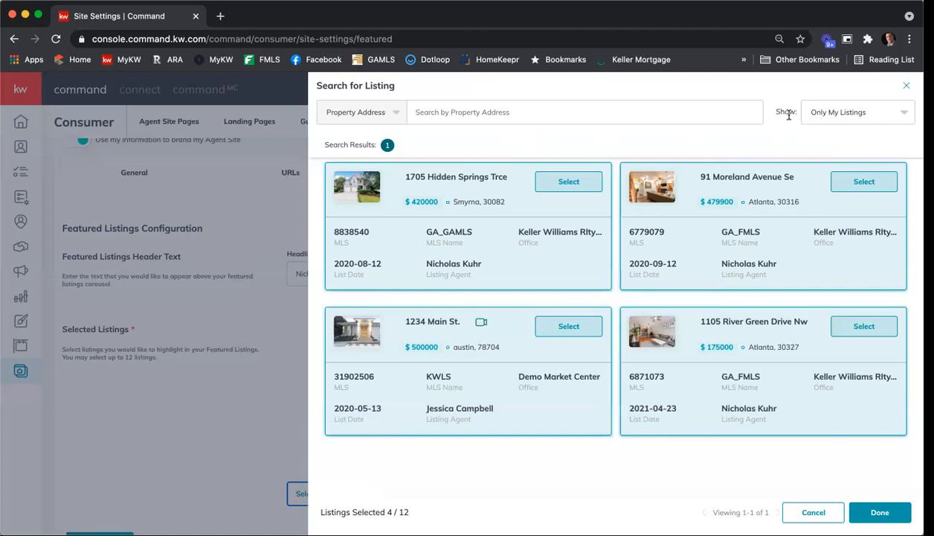
click(875, 115)
click(842, 138)
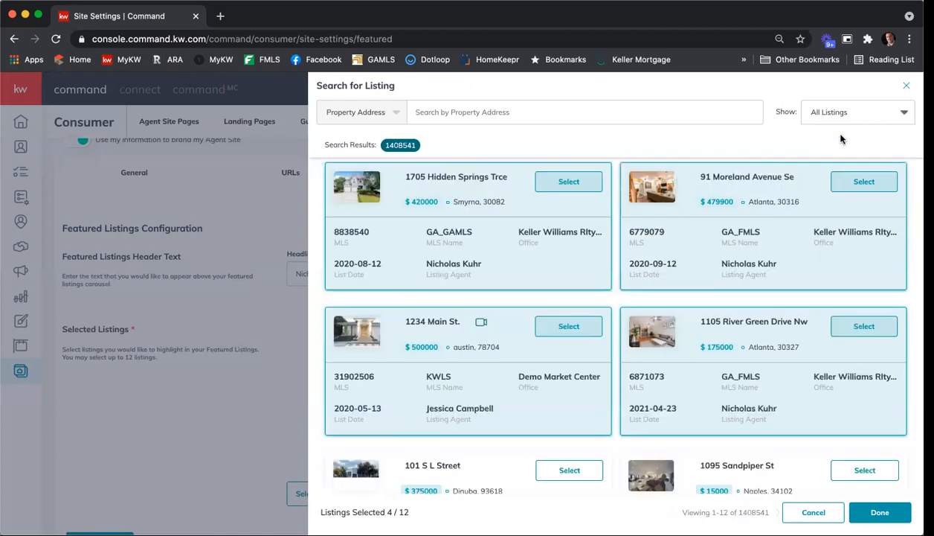
Search all listings by a sample street address and look through the matching properties
click(667, 110)
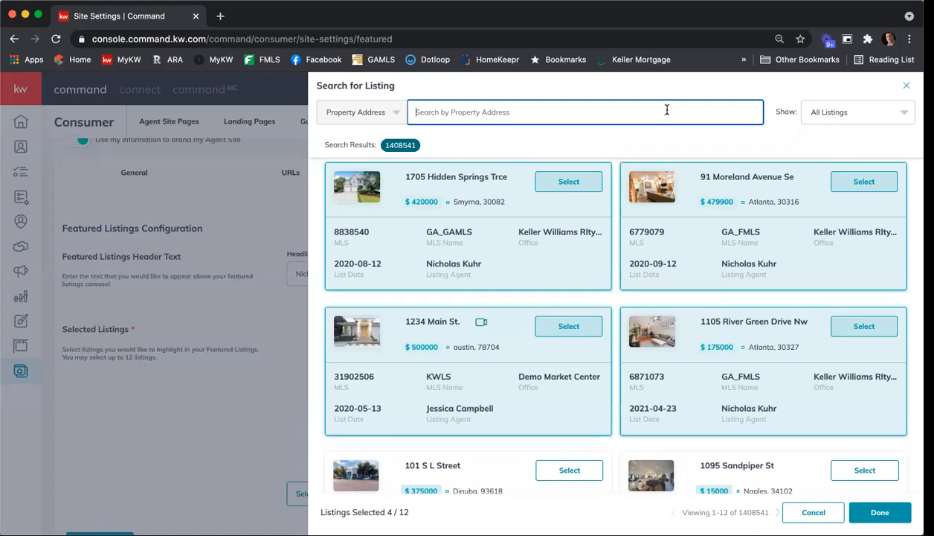
text(3353)
key(BackSpace)
key(BackSpace)
key(BackSpace)
key(BackSpace)
text(1234)
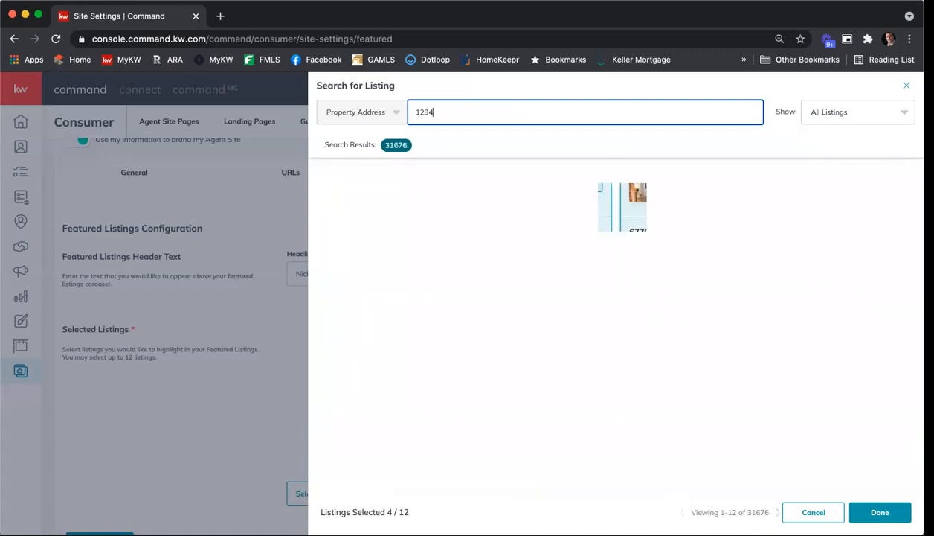
text( maple)
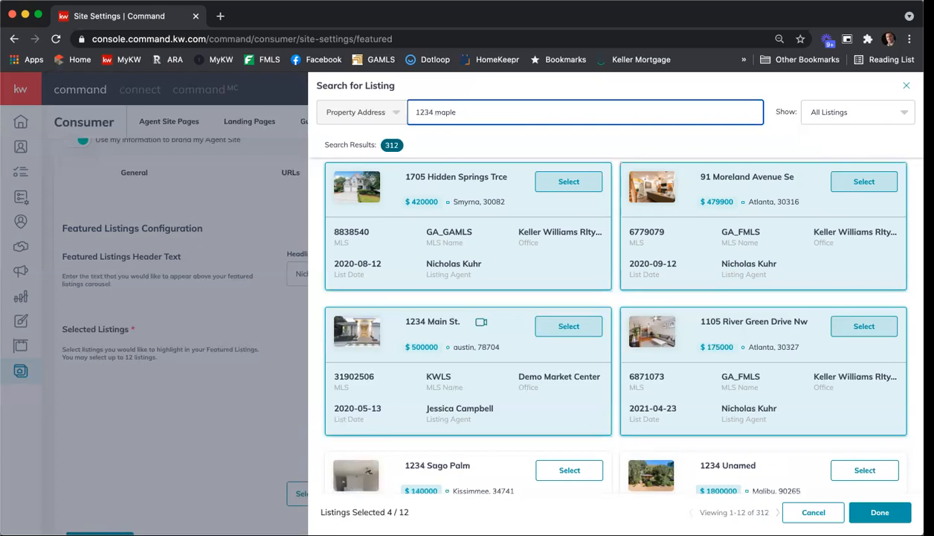
text( se)
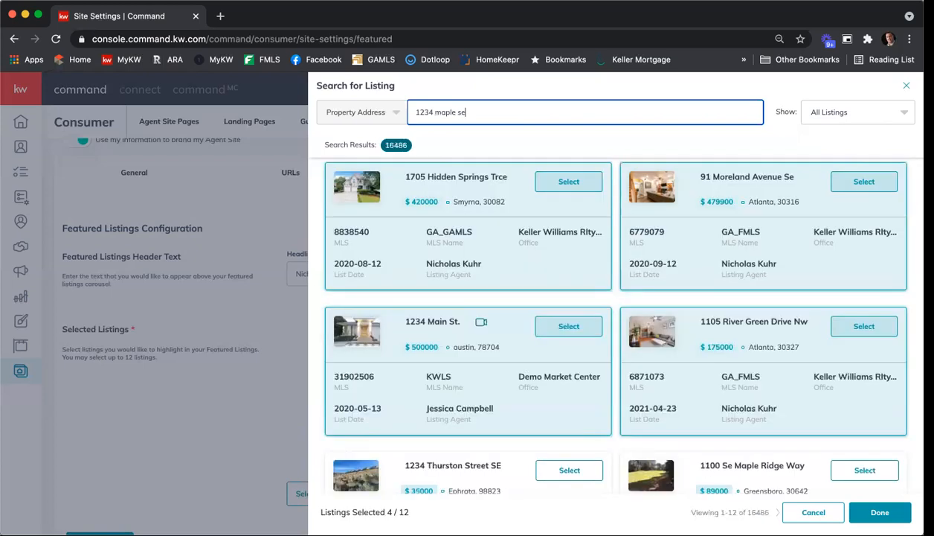
key(BackSpace)
text(t)
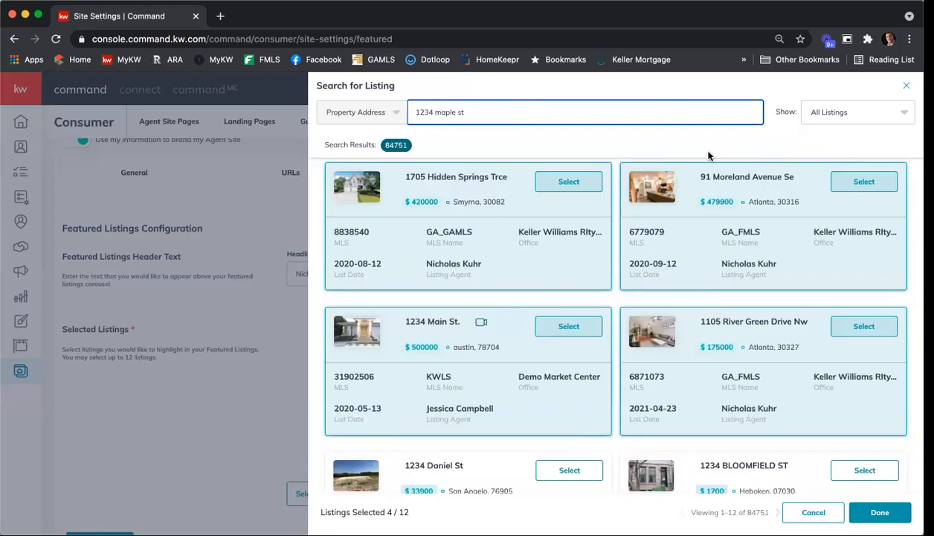
scroll(721, 195, down, 3)
scroll(721, 195, down, 3)
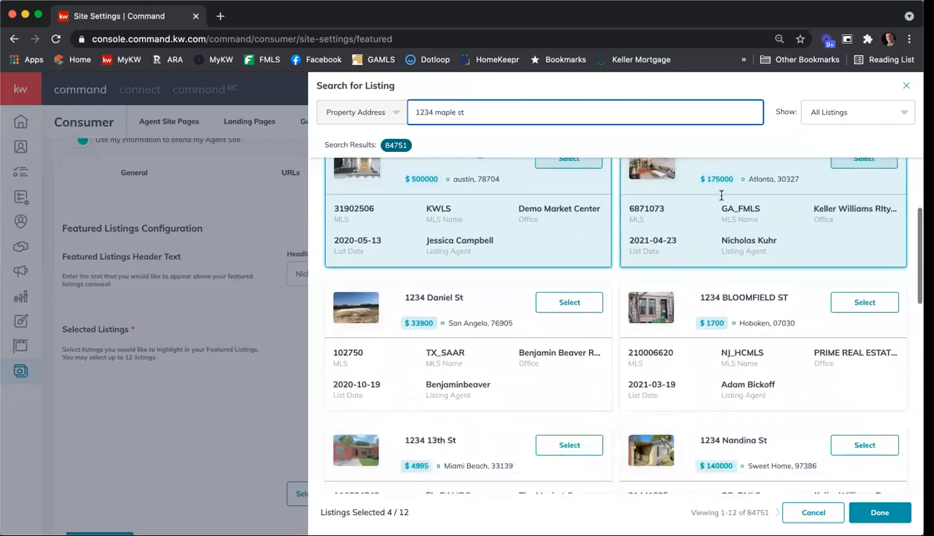
Select the $140,000 Sweet Home listing from the search results and confirm it as a featured listing
scroll(720, 195, down, 1)
scroll(721, 197, down, 1)
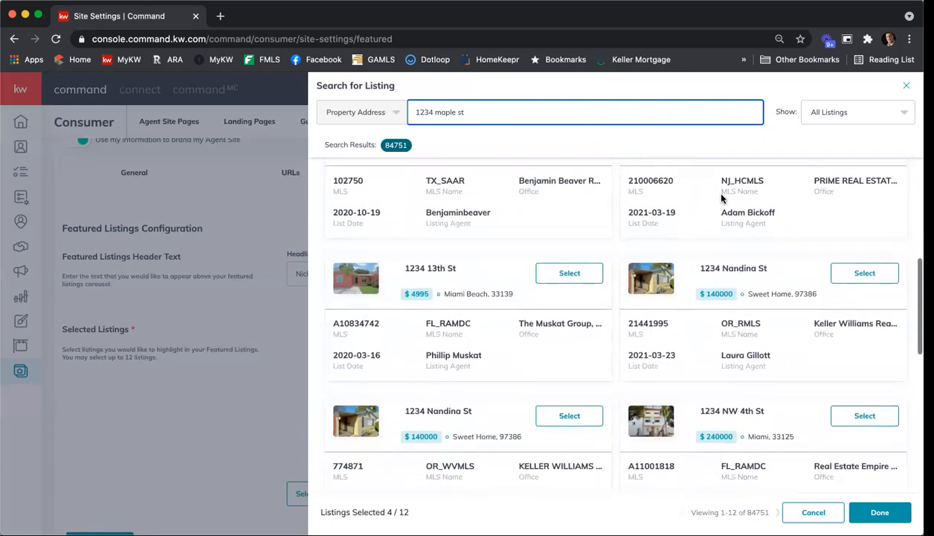
scroll(721, 195, down, 3)
scroll(708, 189, down, 3)
click(570, 202)
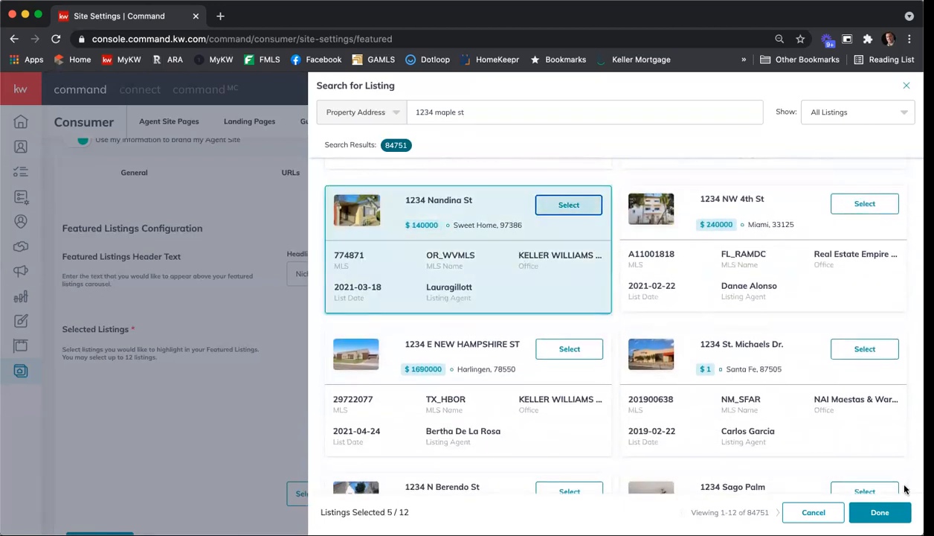
click(883, 512)
Remove the $140,000 Sweet Home listing and the $500,000 Austin listing from the selected Featured Listings
scroll(659, 293, down, 3)
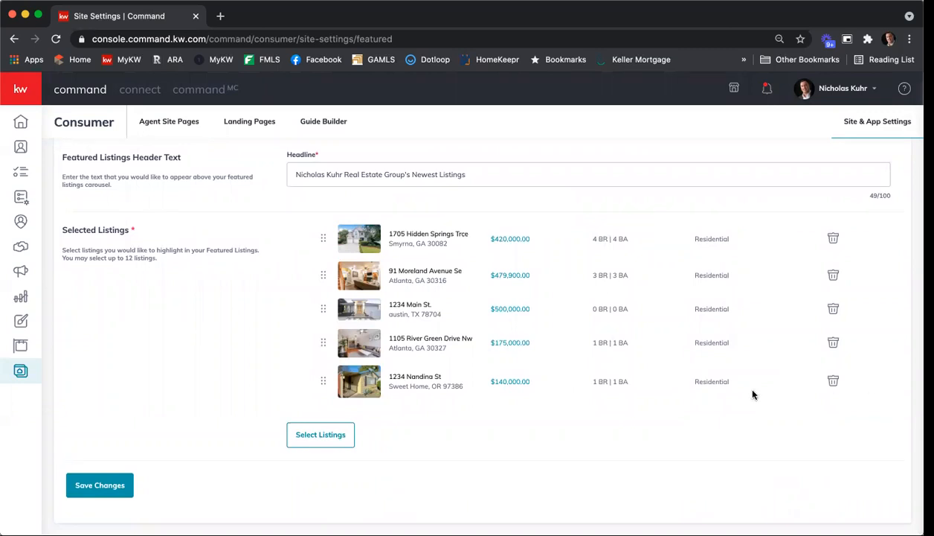
click(834, 381)
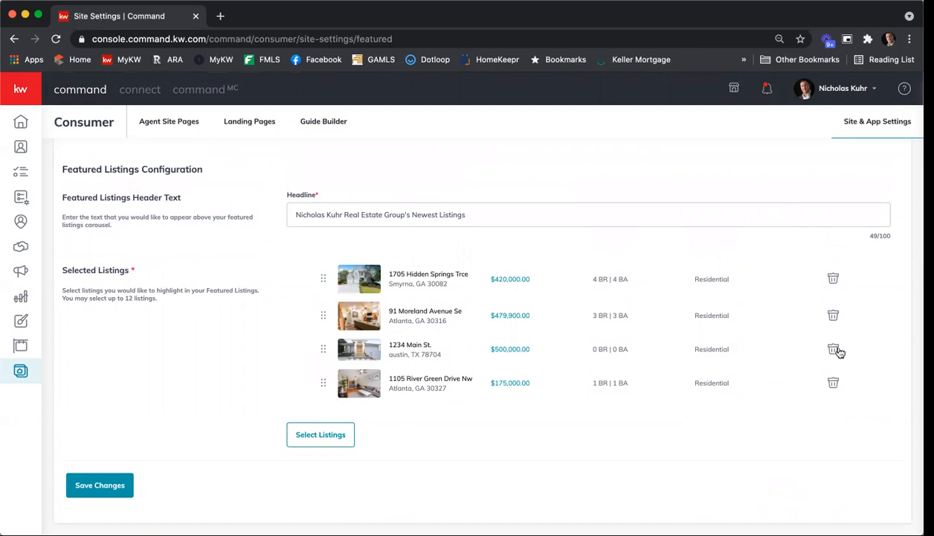
click(833, 349)
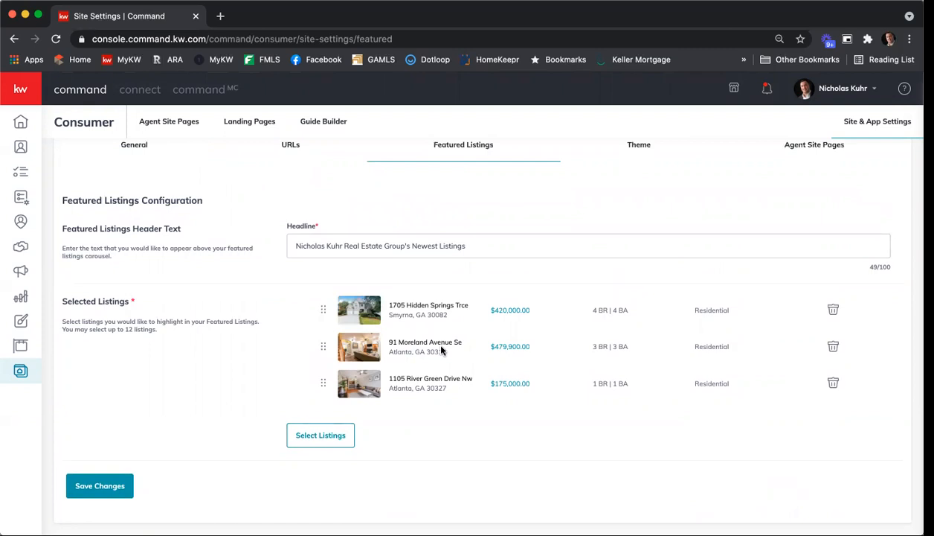
Look over the site's color theme options and its Agent Site Pages settings
scroll(441, 350, up, 2)
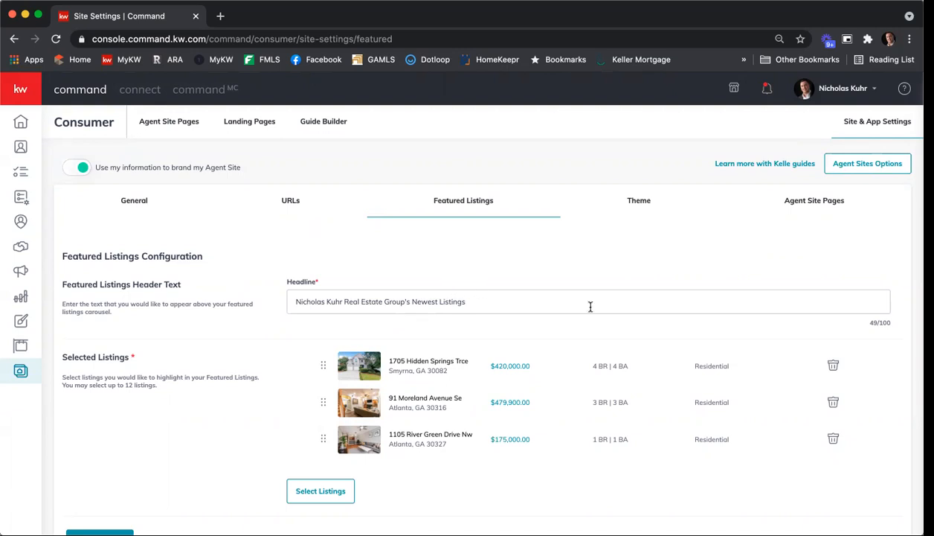
click(637, 202)
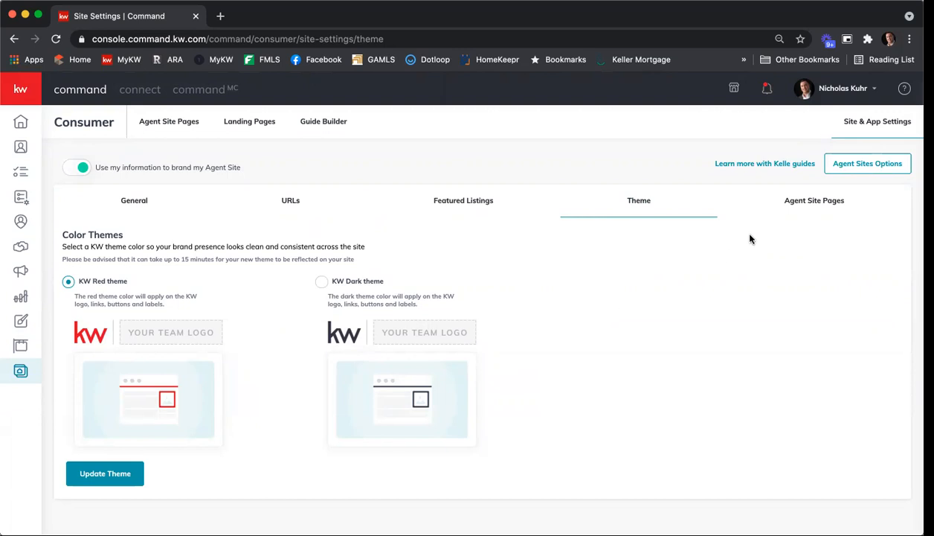
click(818, 209)
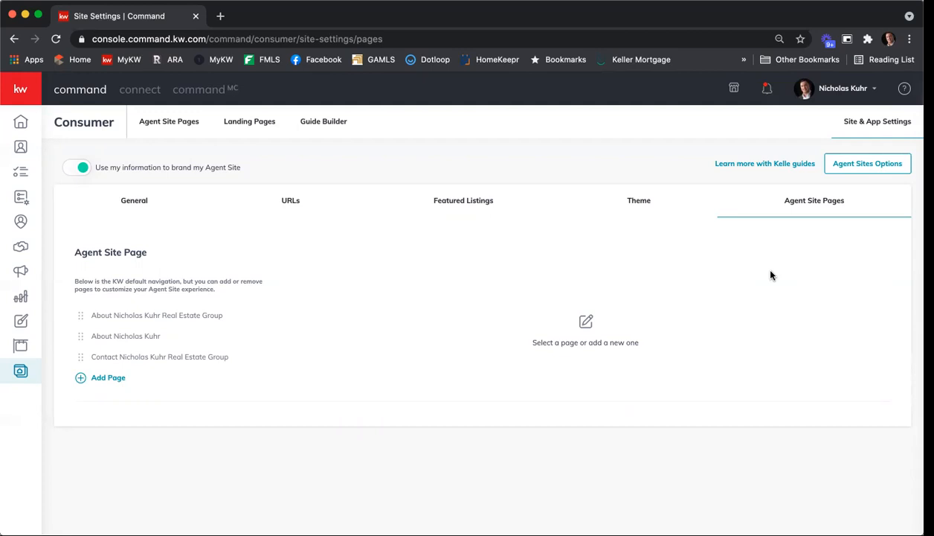
Create a new sub-page on the agent site and name it Testimonials
click(164, 128)
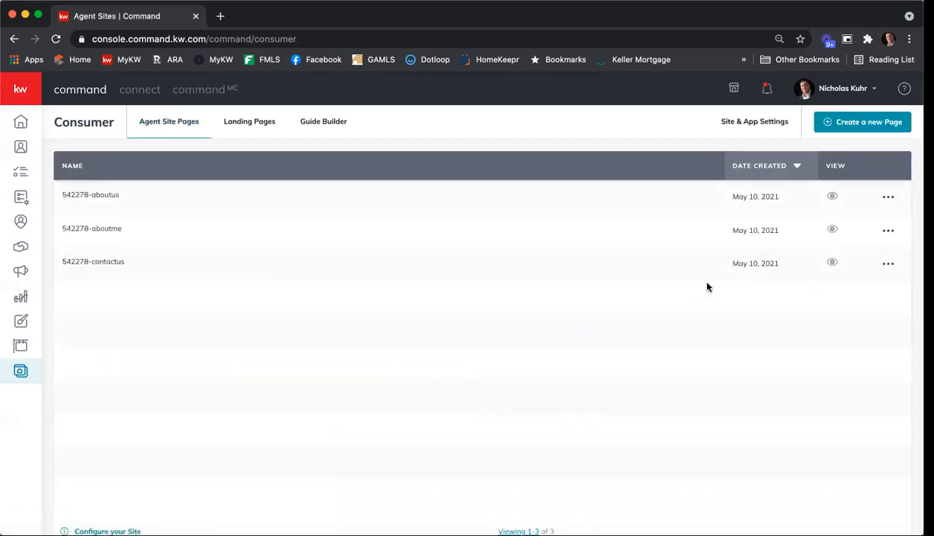
click(874, 127)
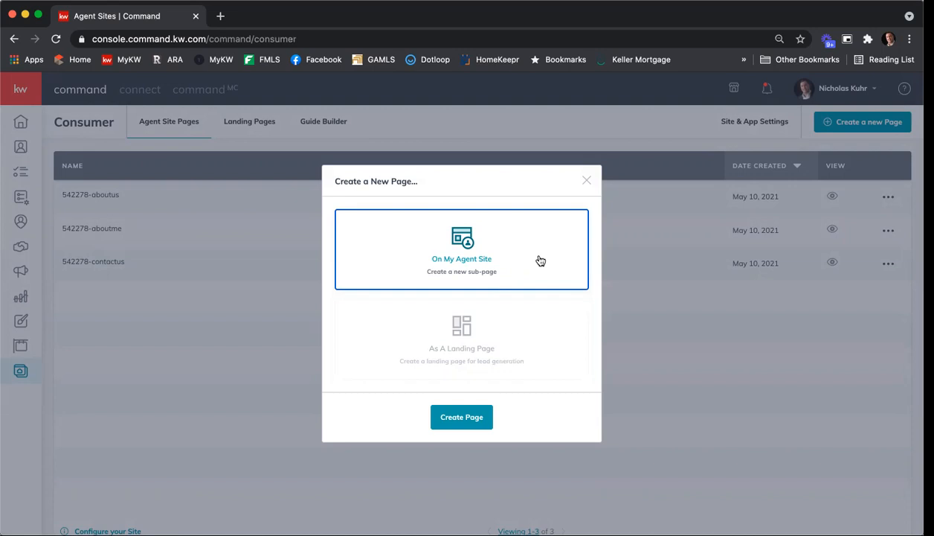
click(462, 418)
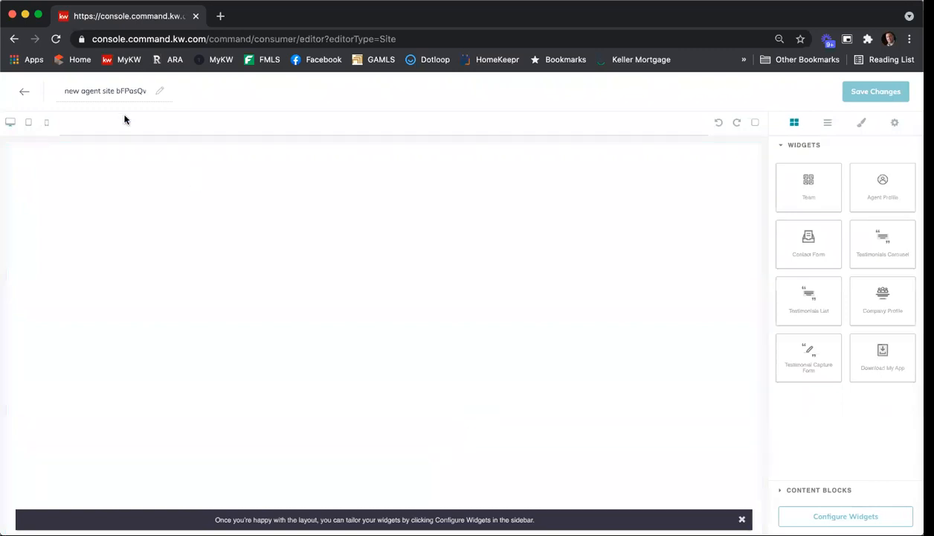
triple_click(99, 90)
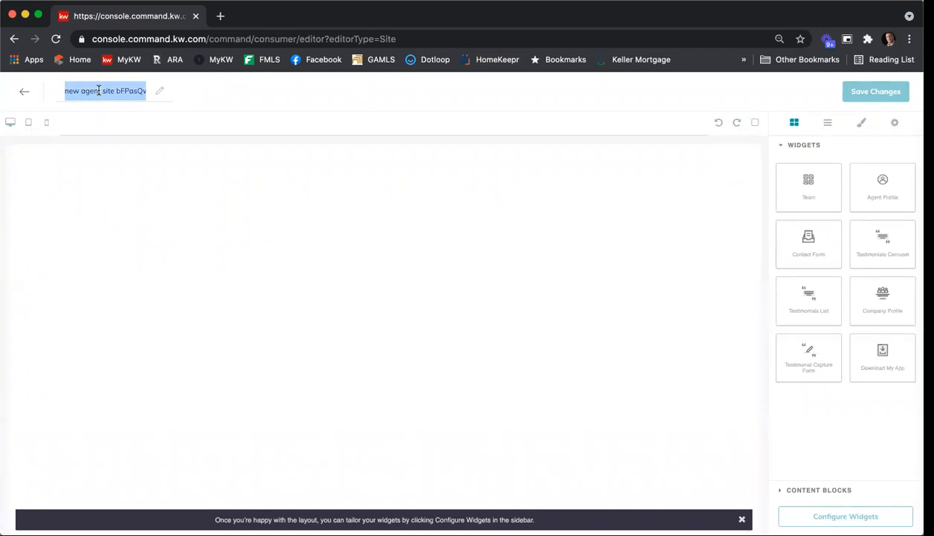
text(Train)
key(BackSpace)
key(BackSpace)
key(BackSpace)
key(BackSpace)
key(BackSpace)
text(Testimonials)
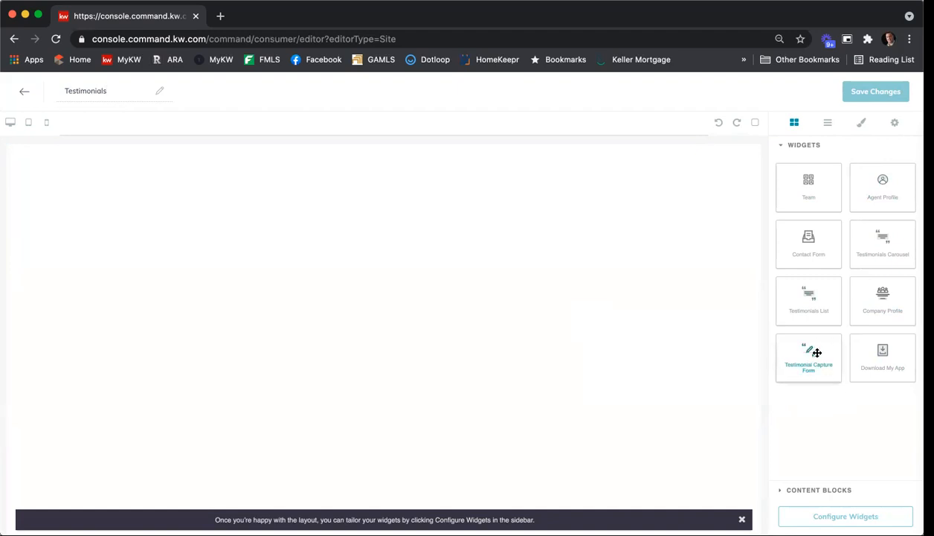
Add a Testimonial Capture Form widget to the empty page and open its configuration
drag(817, 352, 491, 341)
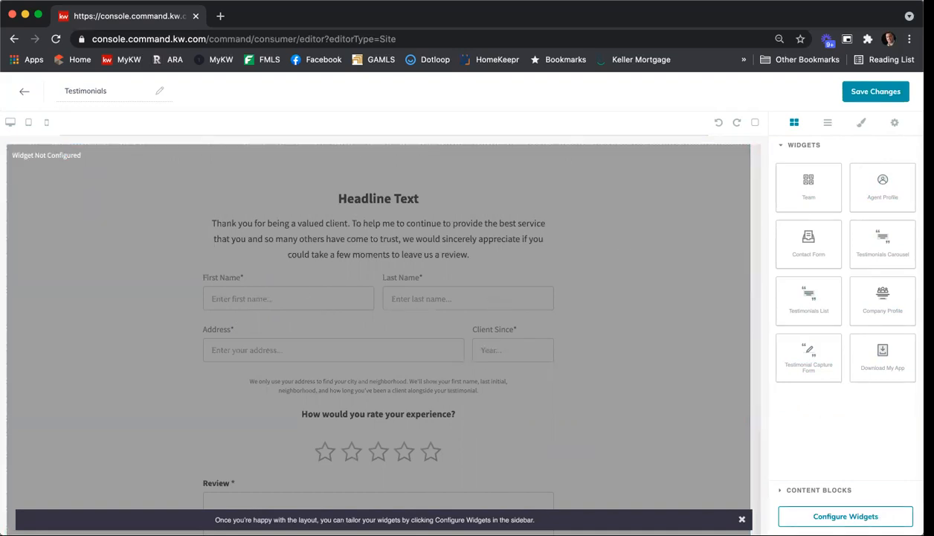
click(845, 516)
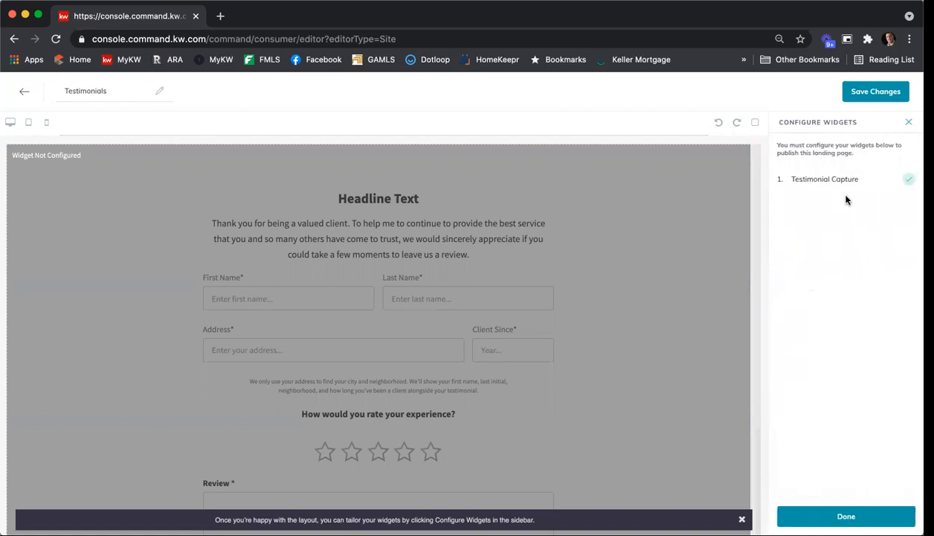
click(825, 179)
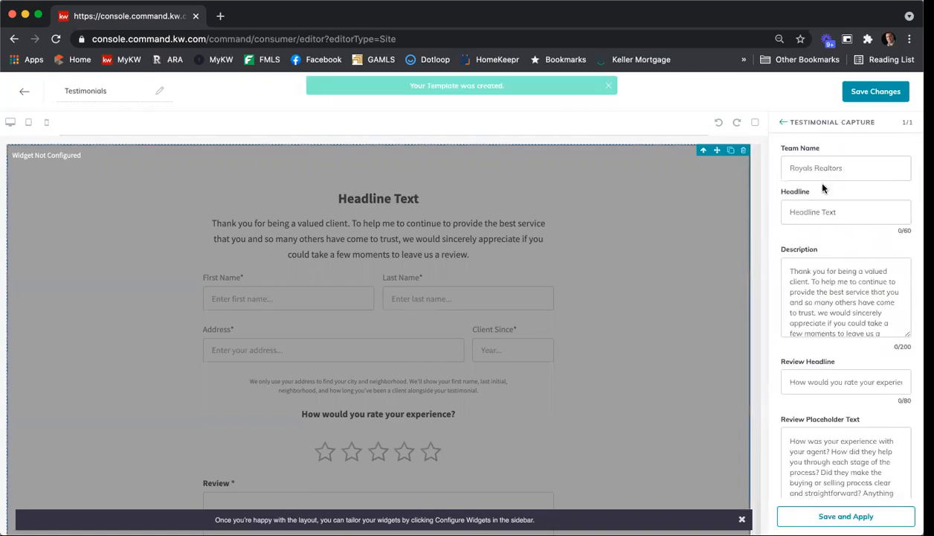
Enter the real estate group's name as Team Name and set the form's headline to "Please leave a review of your experience with NKREG"
click(868, 170)
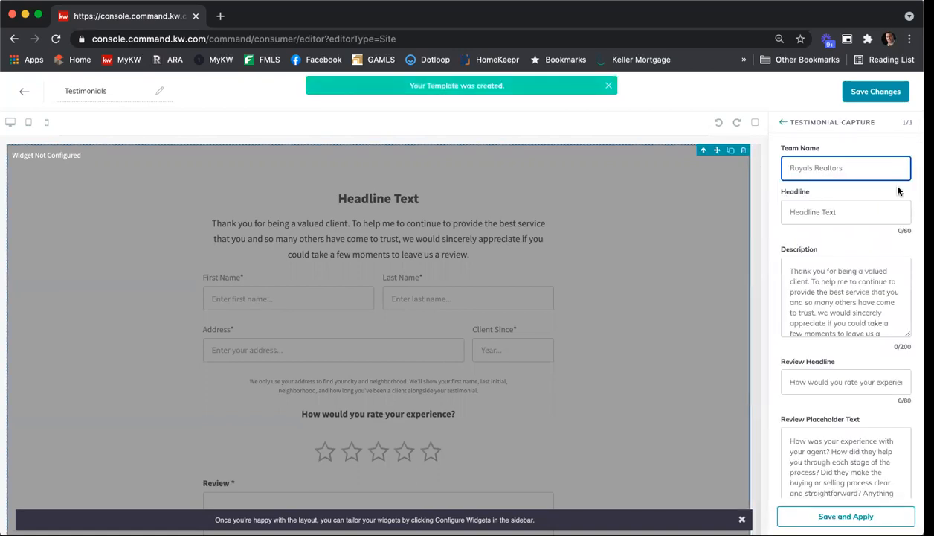
key(Tab)
text(Please le)
text(ave a review of)
text( your experience)
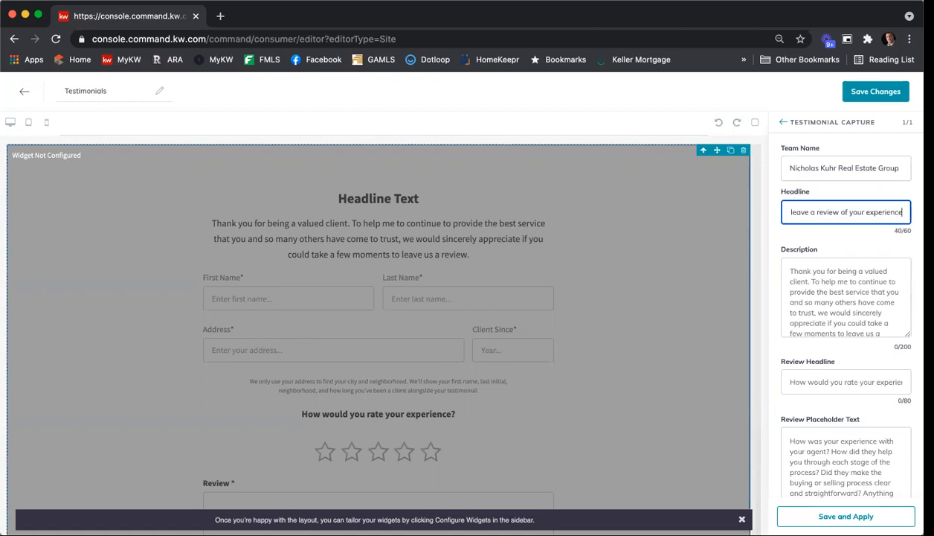
text( with NKREG)
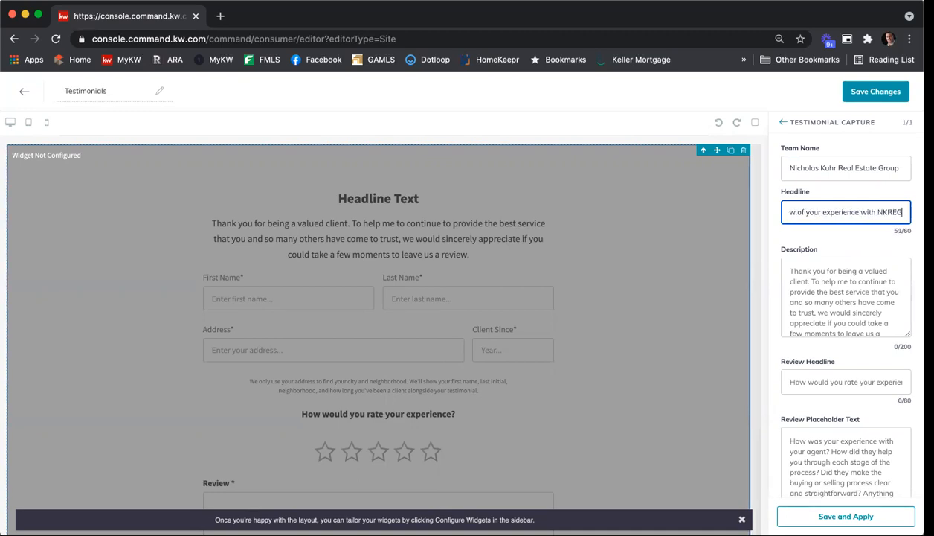
Set the testimonial form's description to "Thank you for your support."
click(832, 287)
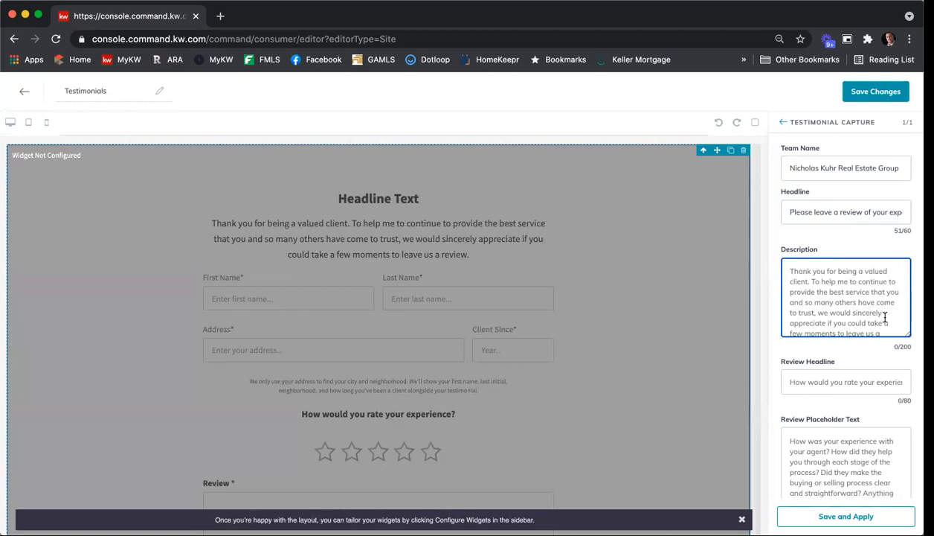
text(Thank you for your support.)
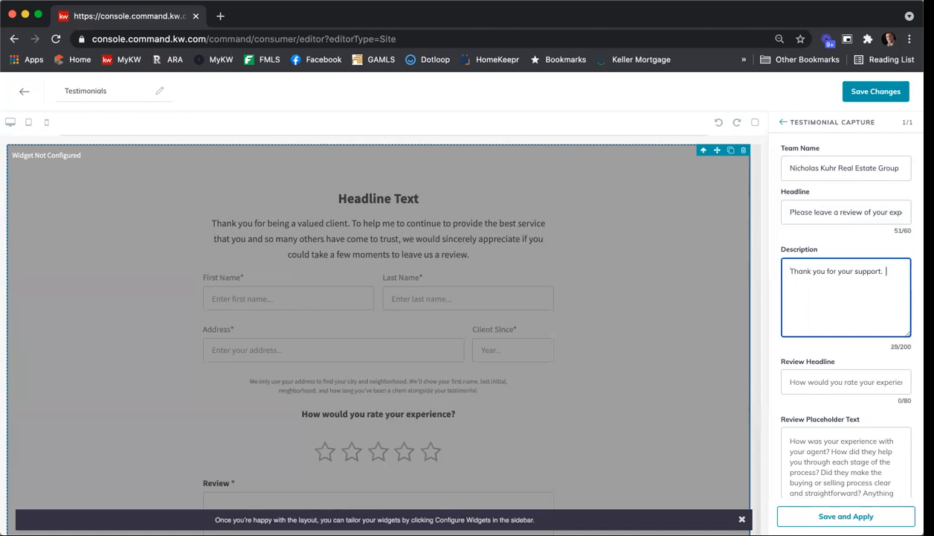
Set the Review Headline to "How would you rate your experience?" and apply the widget configuration to the page
scroll(834, 297, down, 1)
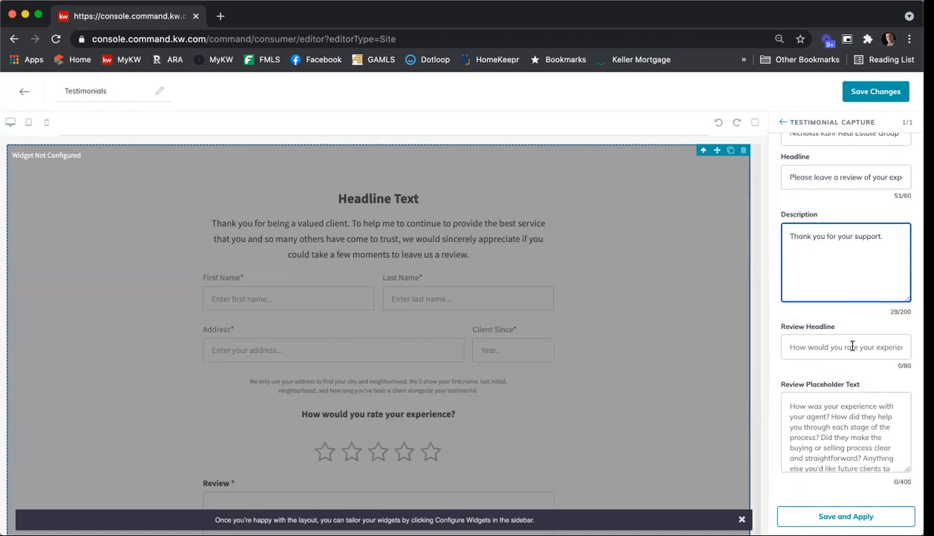
click(815, 346)
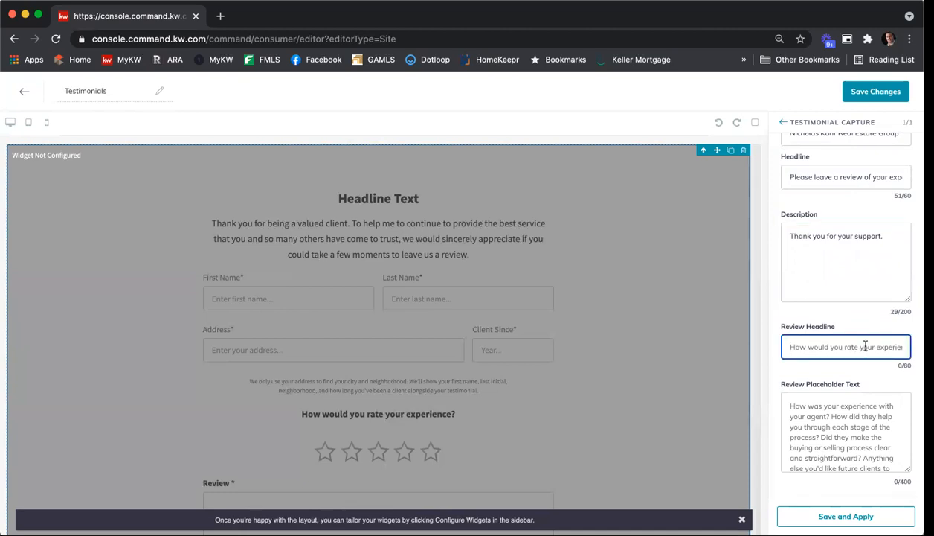
text(Ho)
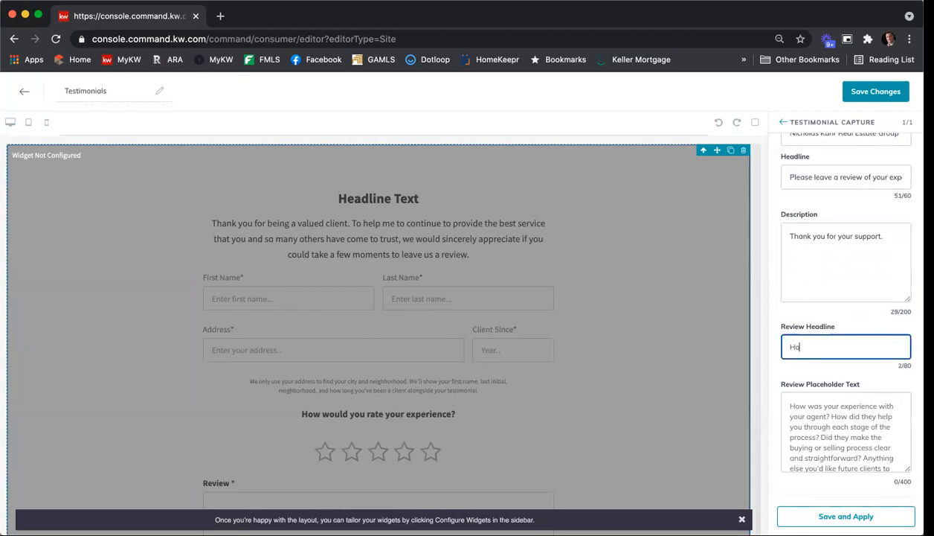
text(w would you rate your experience?)
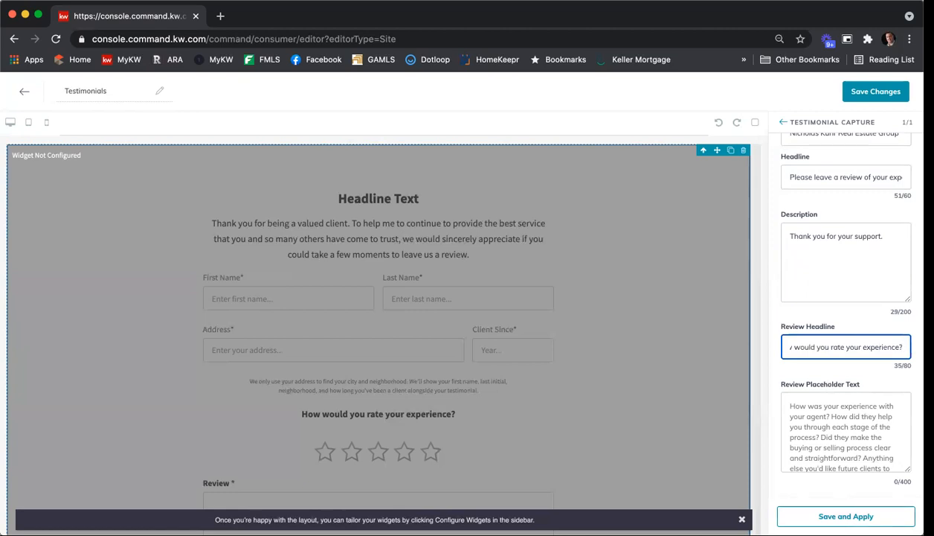
click(818, 515)
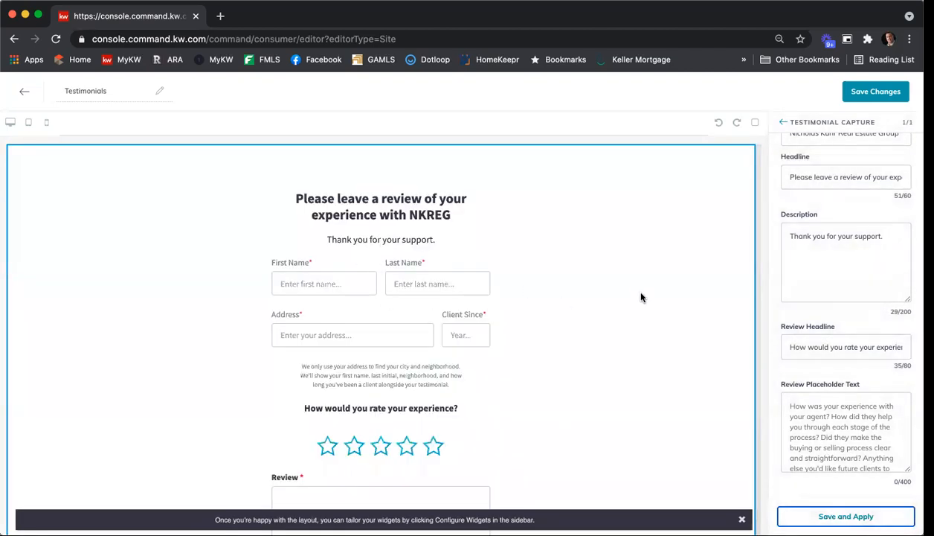
scroll(640, 297, down, 3)
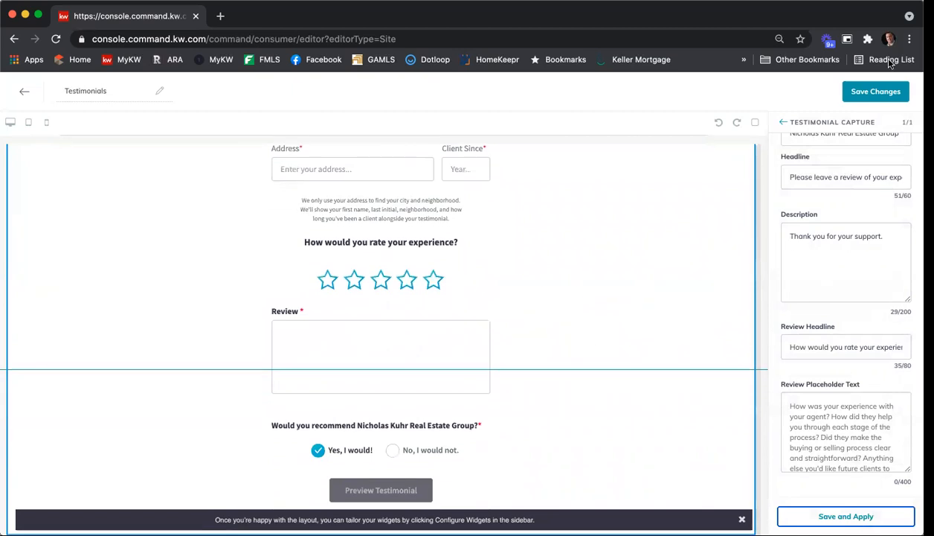
Save the page, continue to the site and app settings, and add Testimonials as a new Agent Site Page
click(886, 92)
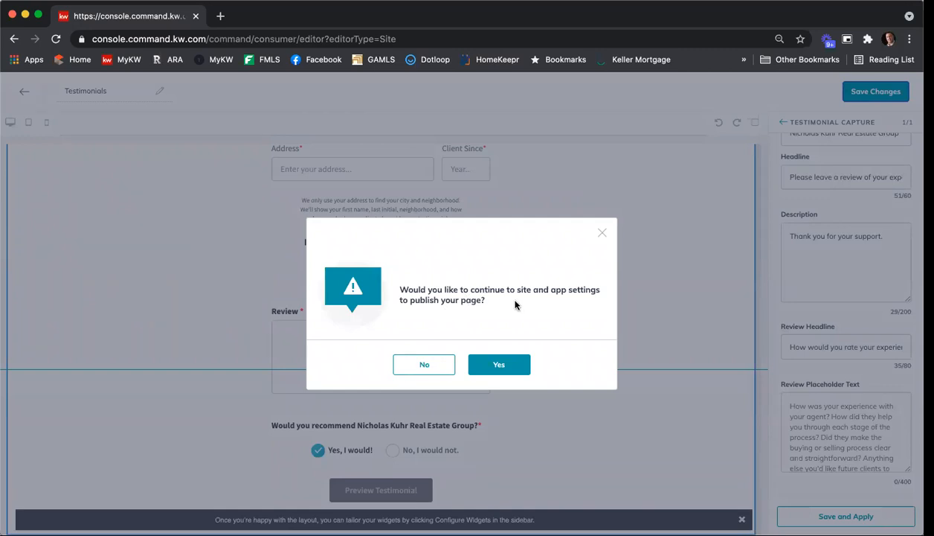
click(500, 364)
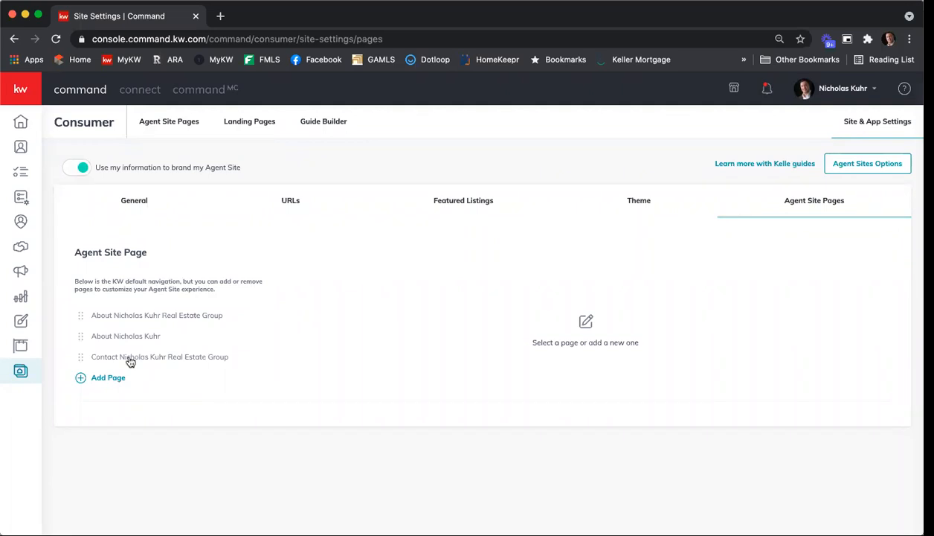
click(108, 378)
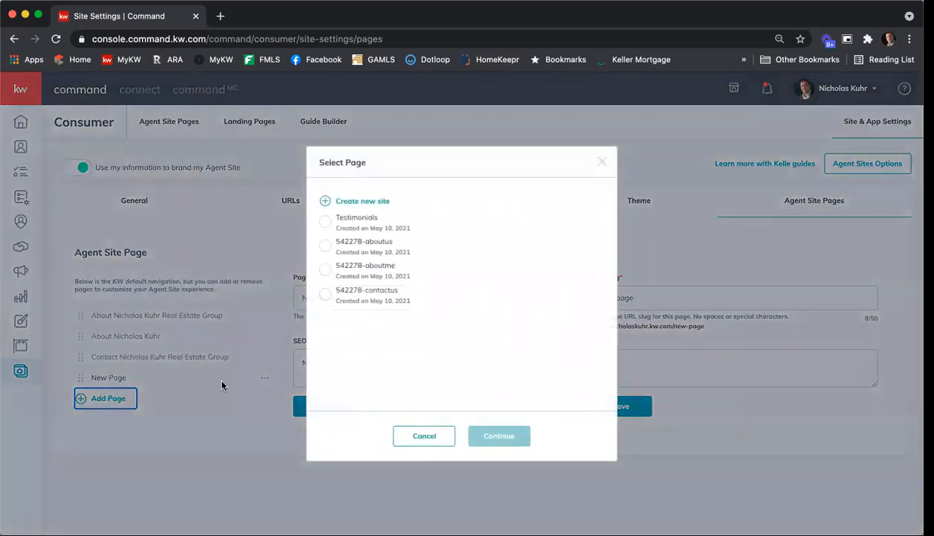
click(326, 222)
click(499, 436)
Set the added page's title to "Testimonial Capture"
drag(357, 297, 284, 297)
text(Testimonials Co)
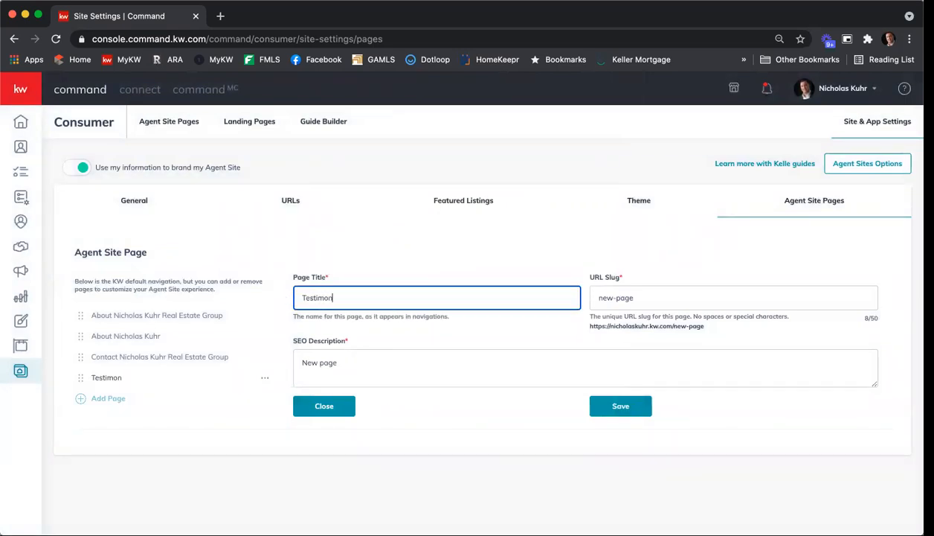
key(BackSpace)
key(BackSpace)
key(BackSpace)
key(BackSpace)
text(Capture)
Set the page's URL slug to "testimonialcapture"
key(Tab)
text(tesdt)
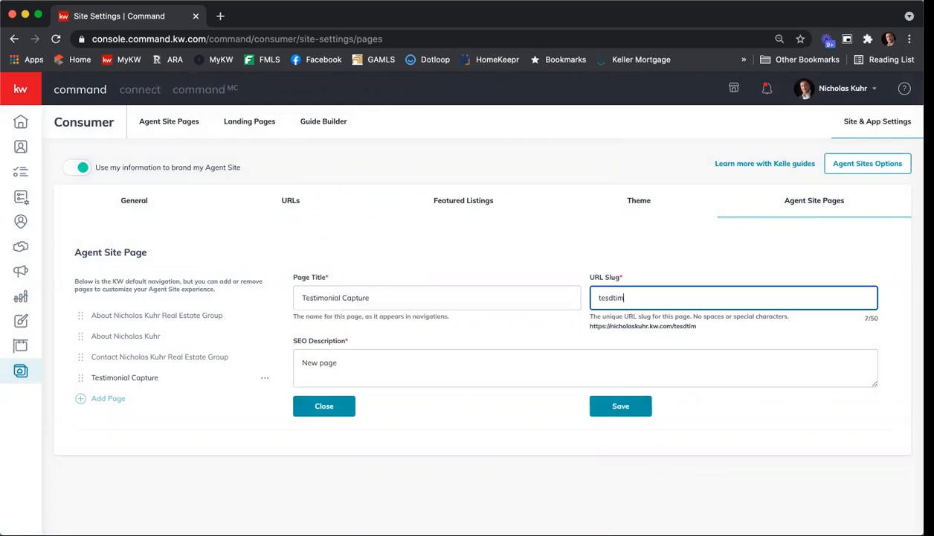
key(BackSpace)
key(BackSpace)
text(timonialcapture)
Set the SEO description to a request to review the agent's real estate group at Keller Williams First Atlanta, with its phone number, and save
key(Tab)
text(P)
key(Delete)
key(Delete)
key(Delete)
key(Delete)
key(Delete)
key(Delete)
key(Delete)
key(Delete)
text(Lease)
key(BackSpace)
key(BackSpace)
key(BackSpace)
key(BackSpace)
key(BackSpace)
key(BackSpace)
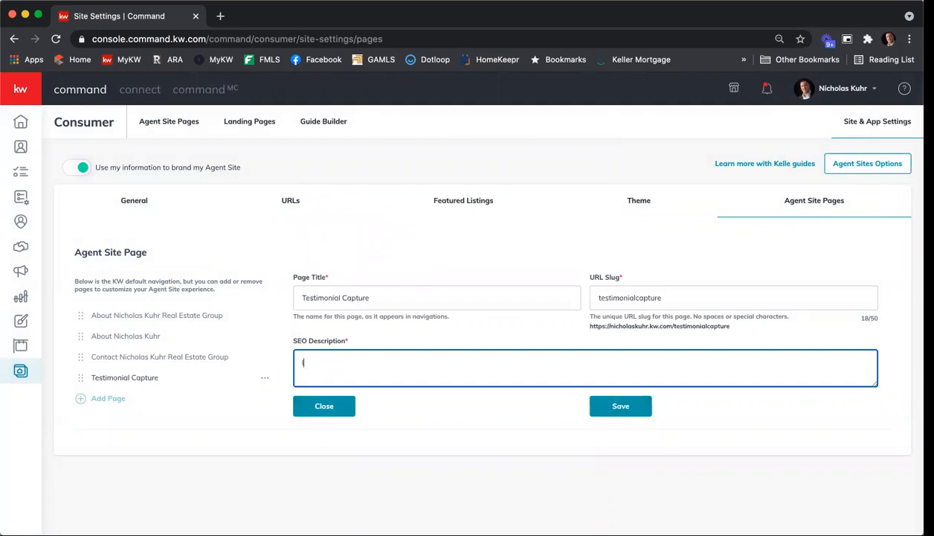
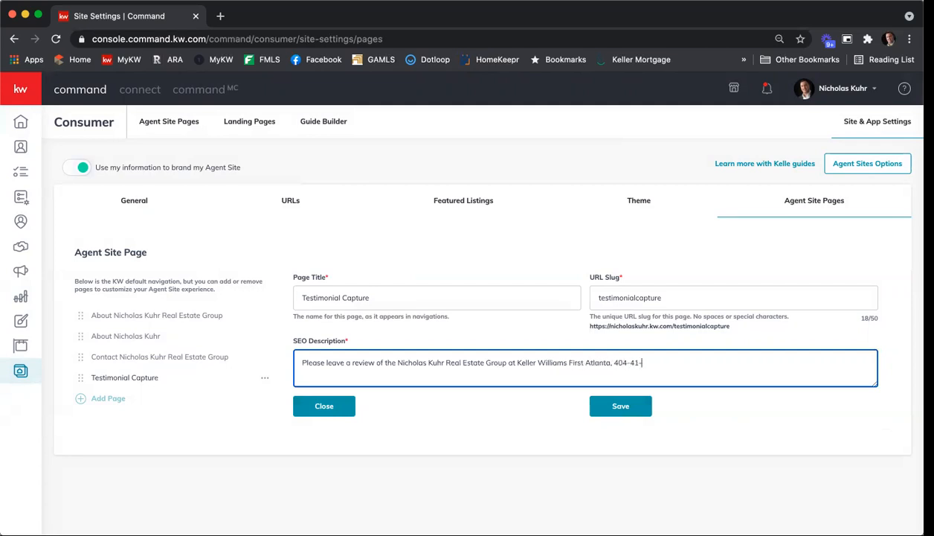
click(637, 410)
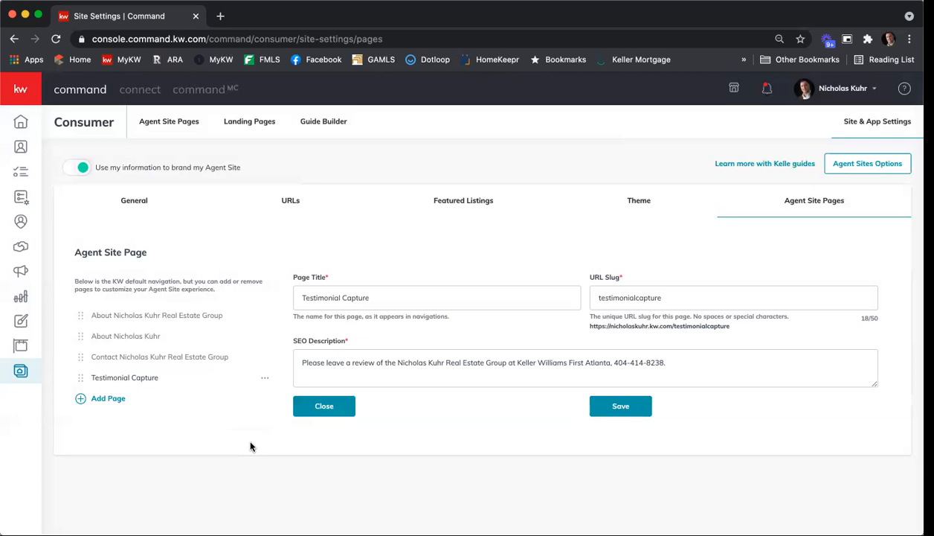
Assign the "aboutus" site page to the About Real Estate Group entry
click(164, 320)
click(264, 315)
click(260, 254)
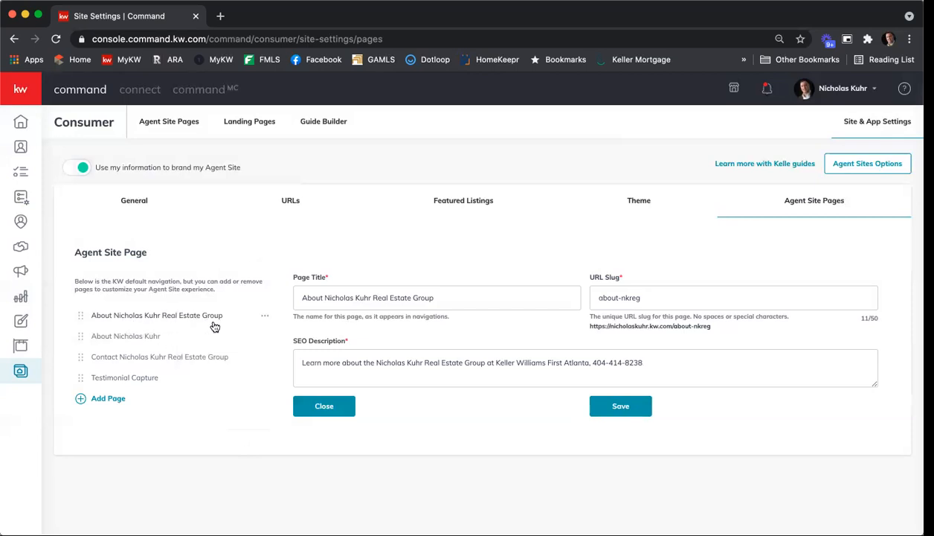
click(264, 316)
click(233, 344)
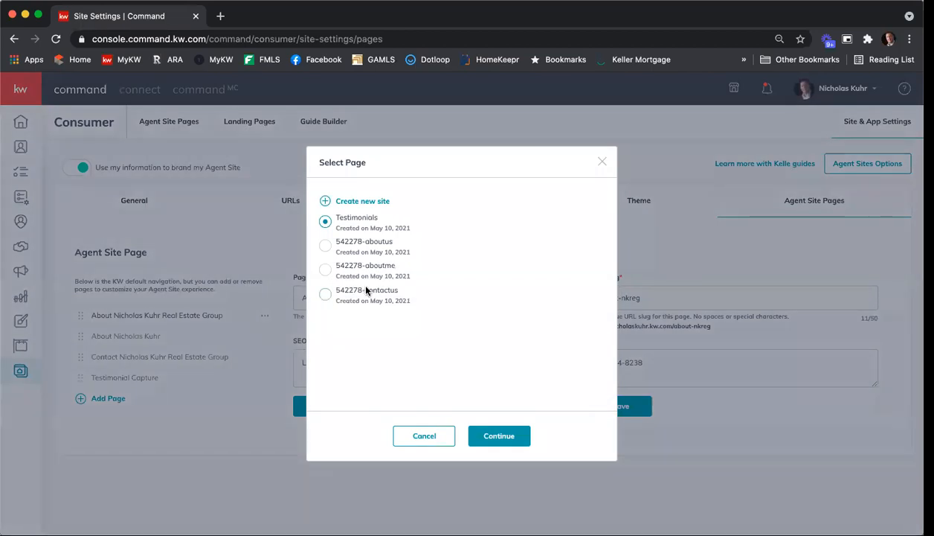
click(325, 246)
click(511, 436)
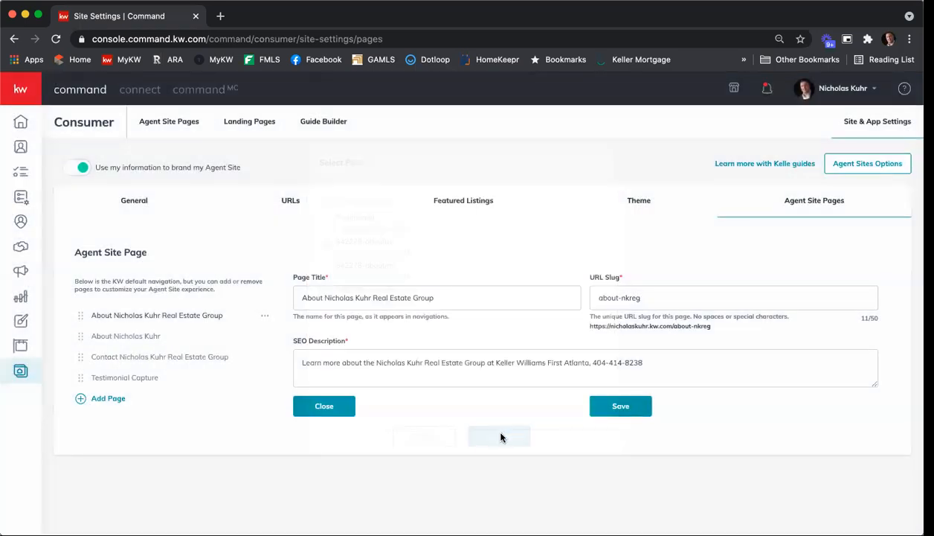
Assign the "aboutme" site page to the agent's personal About entry
click(127, 340)
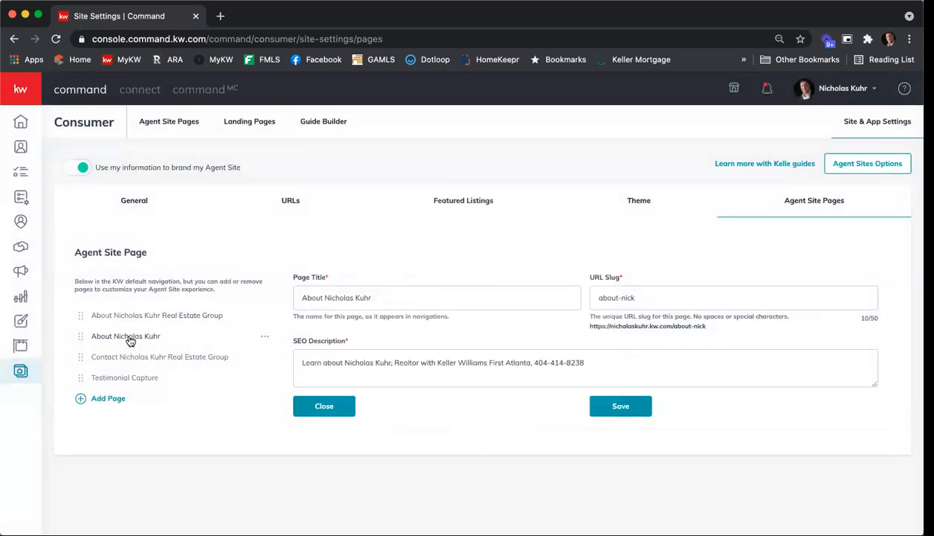
click(263, 337)
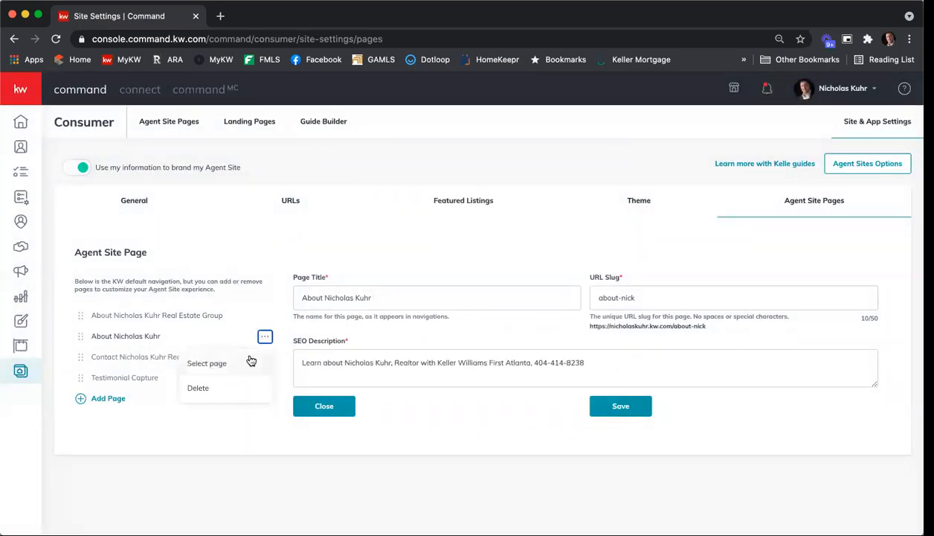
click(250, 360)
click(264, 337)
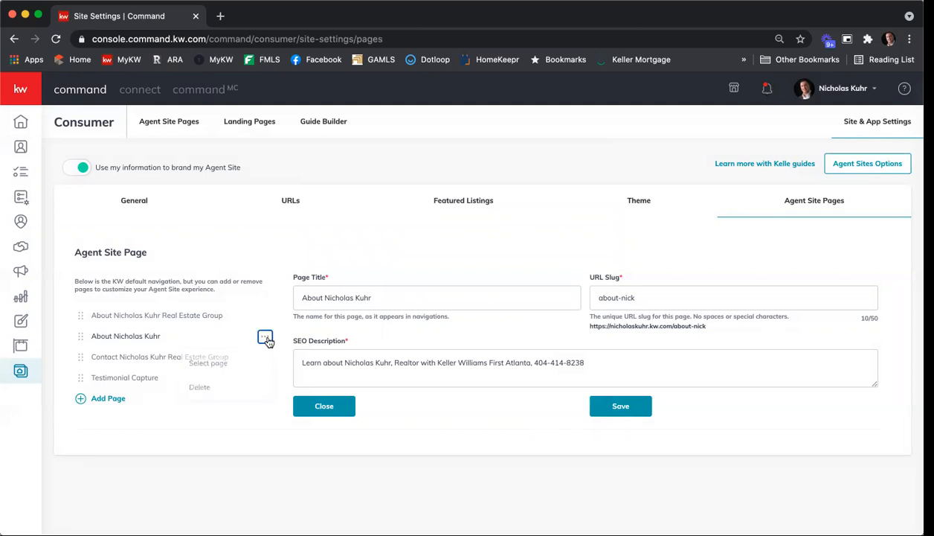
click(243, 366)
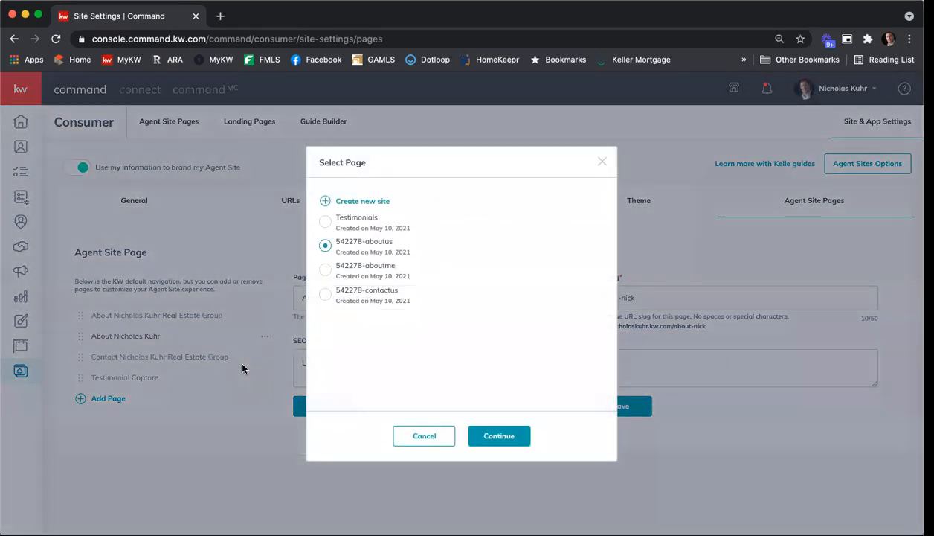
click(325, 269)
click(509, 429)
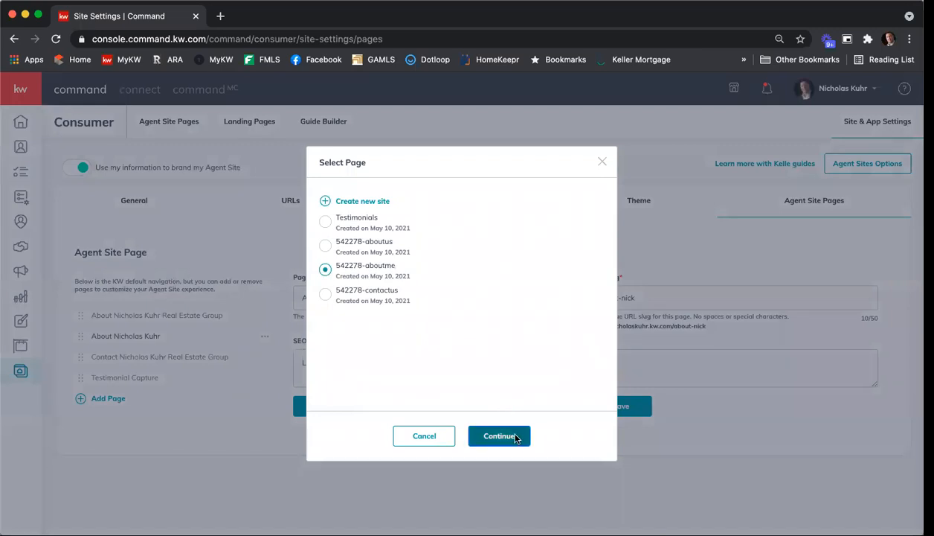
Assign the "contactus" site page to the Contact Real Estate Group entry and save the settings
click(146, 358)
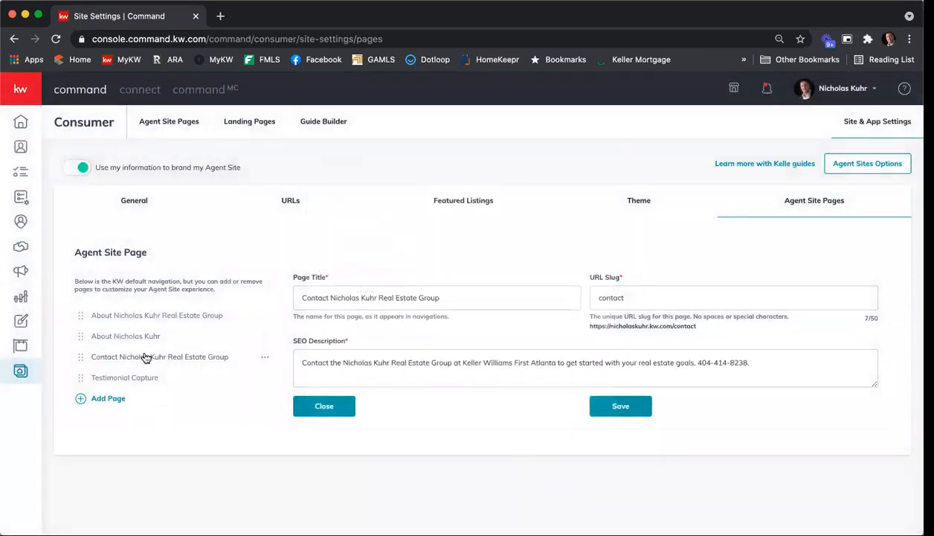
click(265, 357)
click(234, 384)
click(325, 269)
click(325, 294)
click(498, 434)
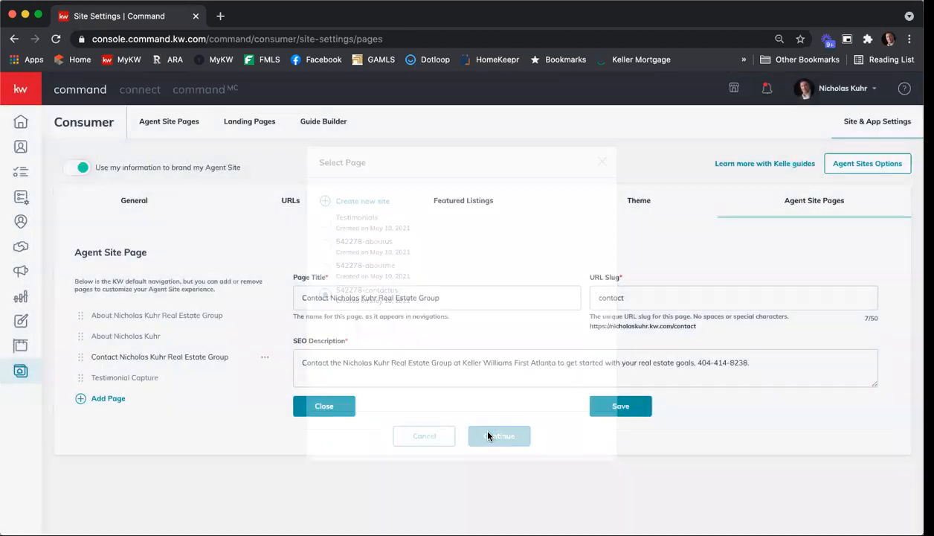
click(617, 407)
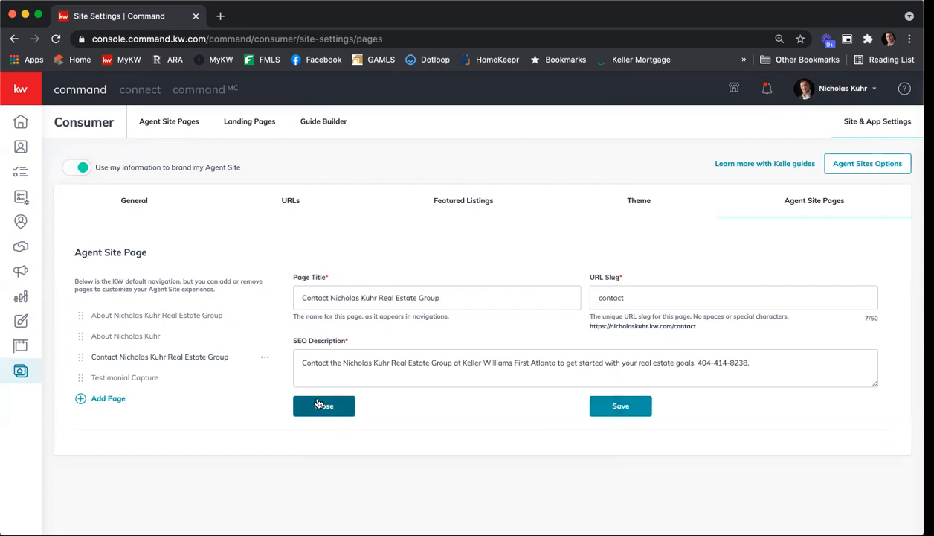
Check the list of created agent site pages and return to the Agent Site Pages settings
click(181, 128)
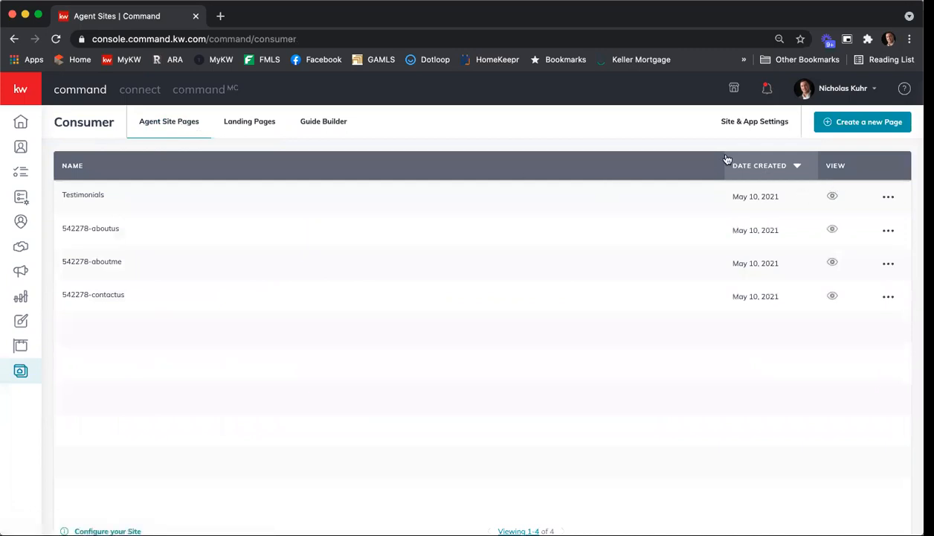
click(888, 197)
click(608, 217)
click(745, 124)
click(812, 203)
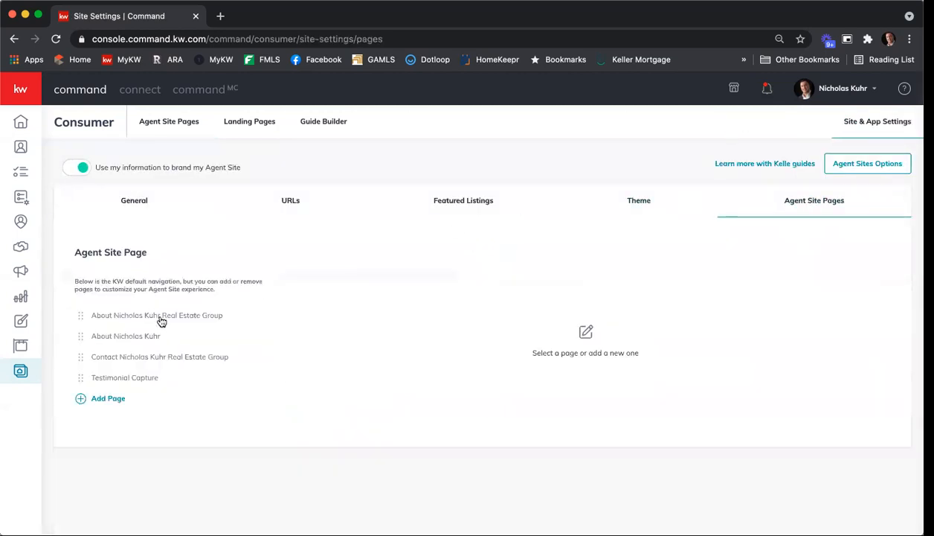
Check which site page is assigned to the About Real Estate Group entry, leave the selection as is, and save the settings
click(198, 315)
click(265, 314)
click(223, 339)
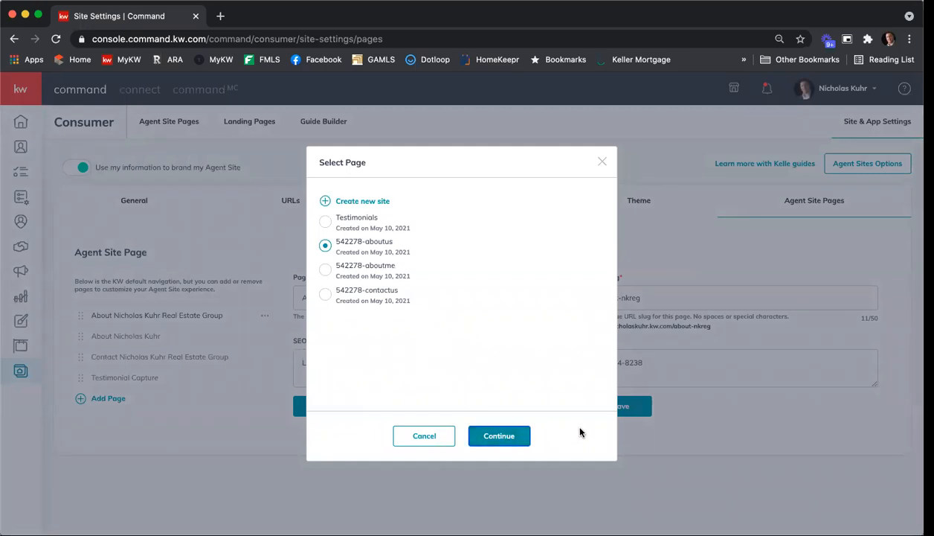
click(450, 437)
click(614, 410)
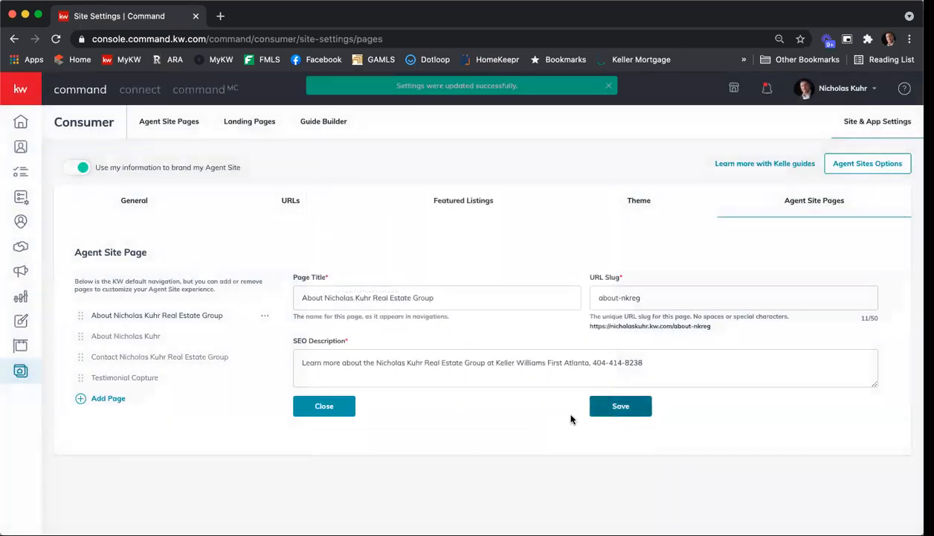
Move Testimonial Capture to the first place in the agent site page order and save
click(188, 339)
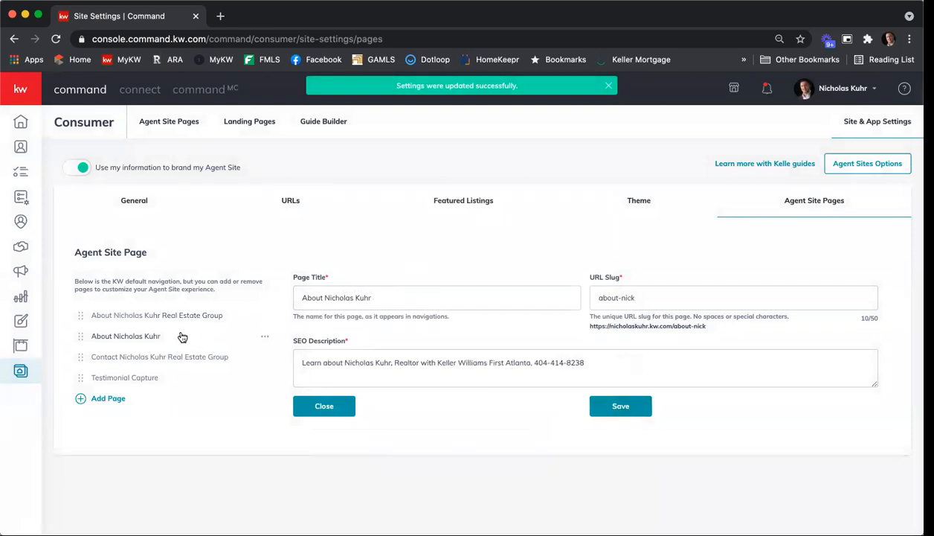
drag(80, 378, 82, 316)
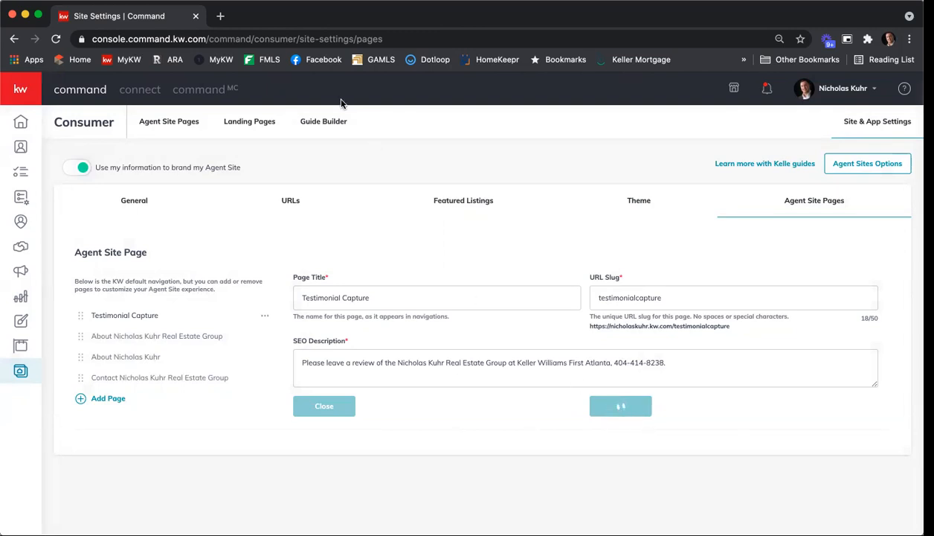
Open the agent's live kw.com website in a new browser tab, accept its cookies and look over the home page
key(super+t)
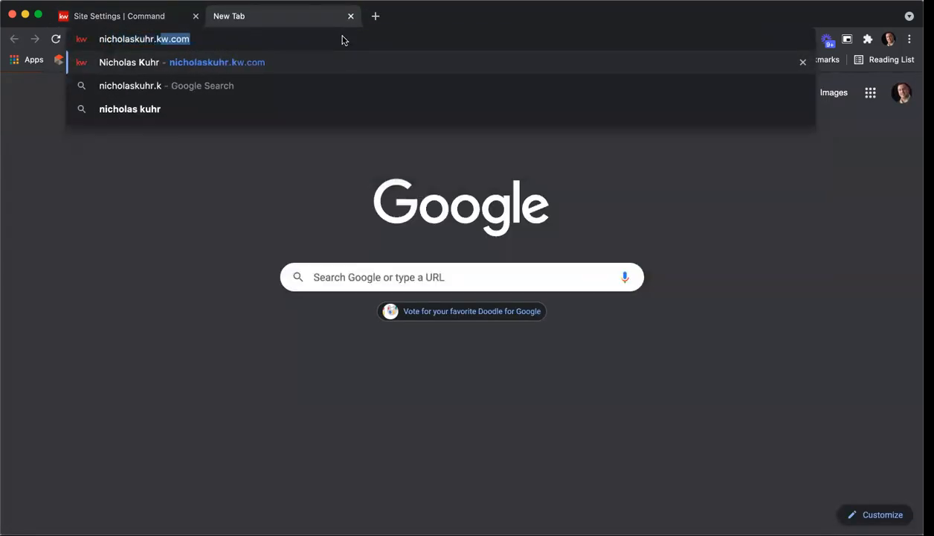
key(Return)
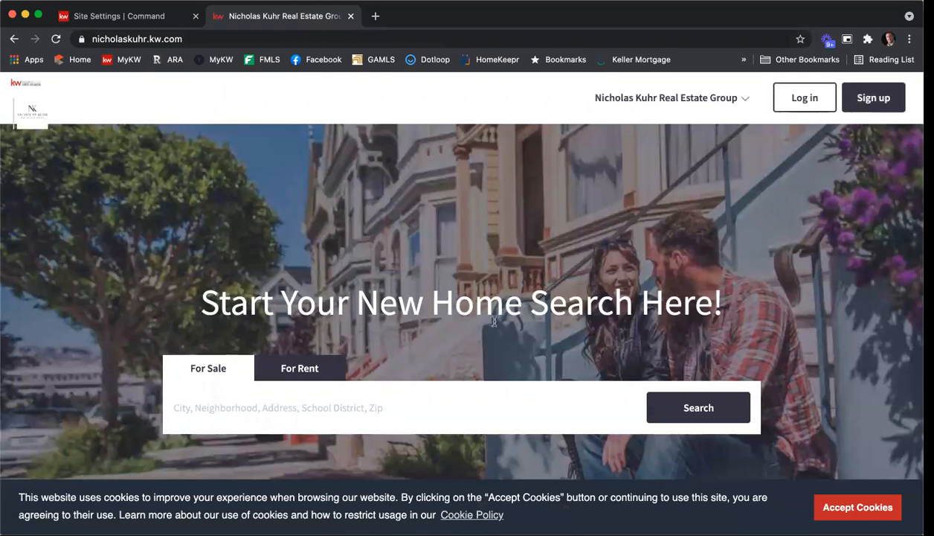
click(857, 514)
scroll(771, 339, down, 1)
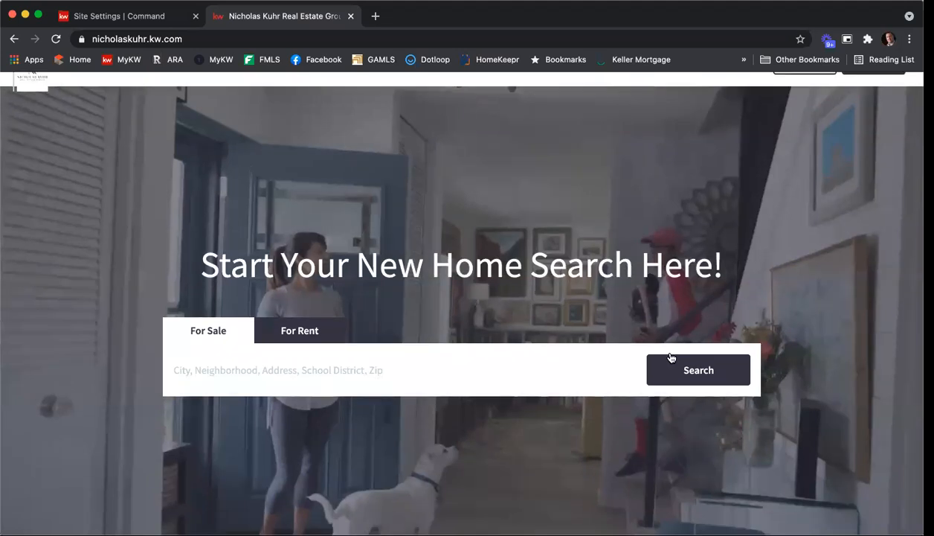
scroll(671, 359, up, 1)
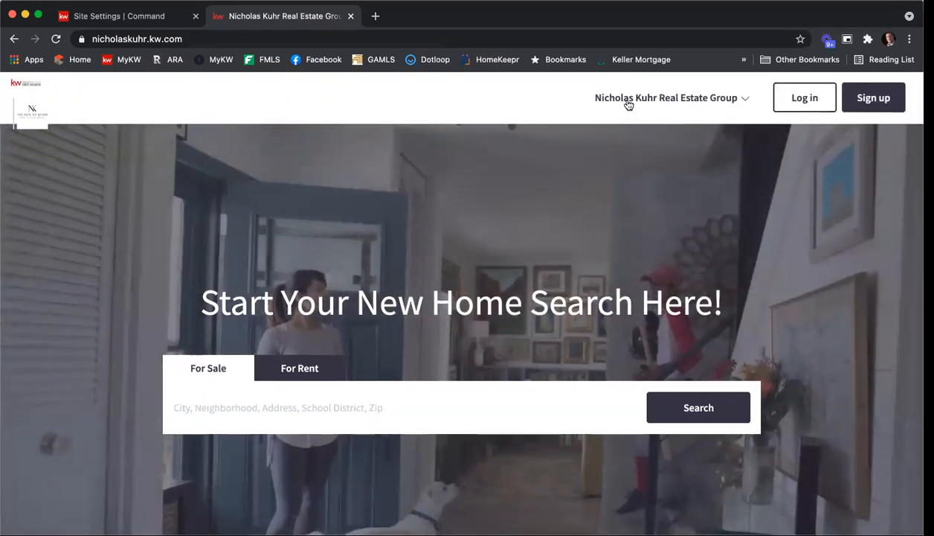
Open the About Real Estate Group page on the live site and review its company profile, seller and buyer sections
click(724, 102)
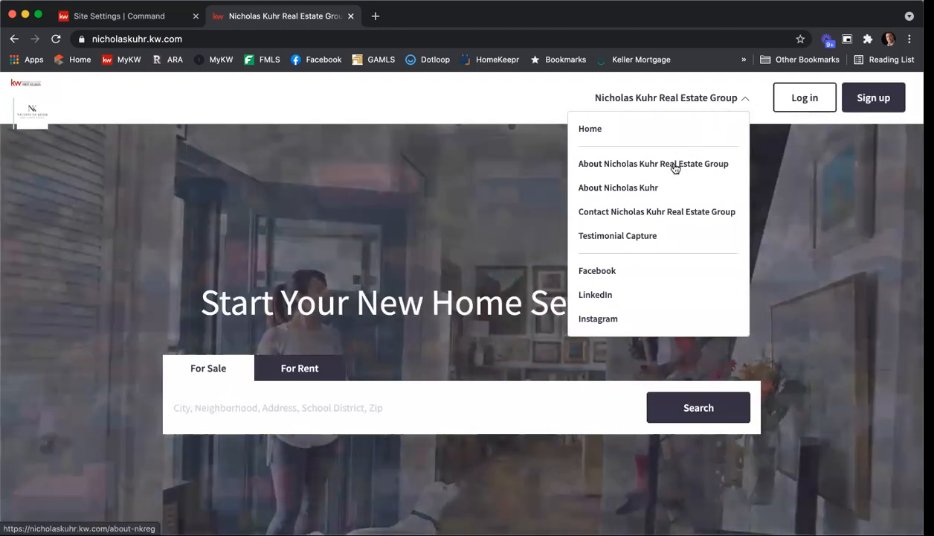
click(675, 168)
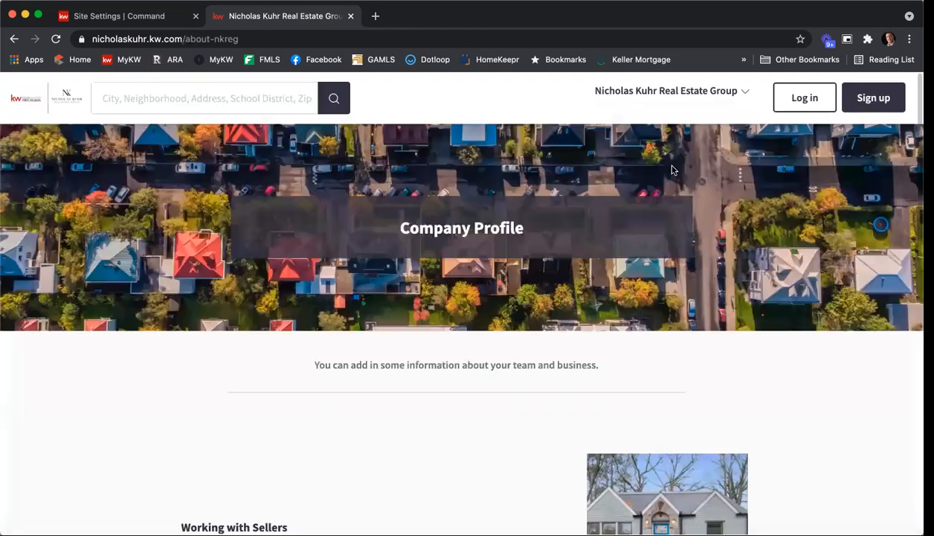
scroll(636, 256, down, 4)
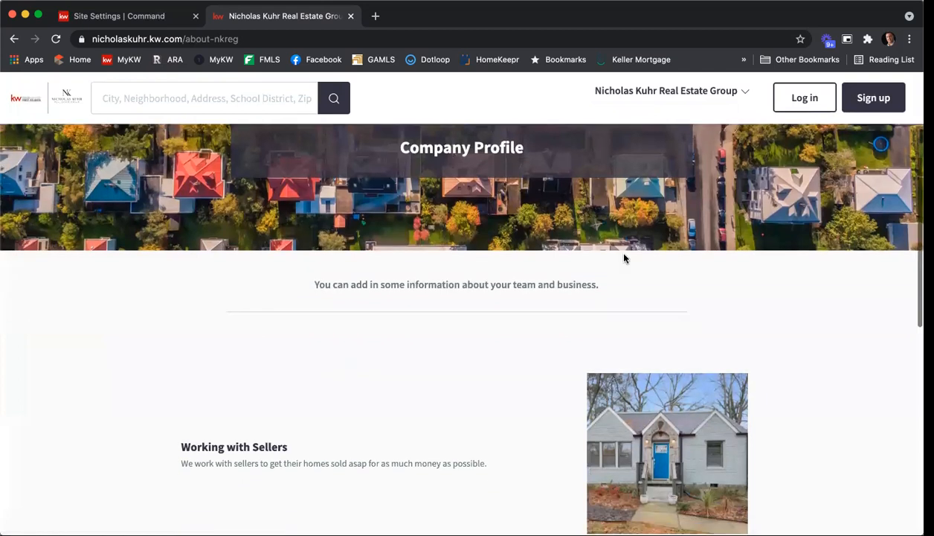
scroll(321, 342, down, 2)
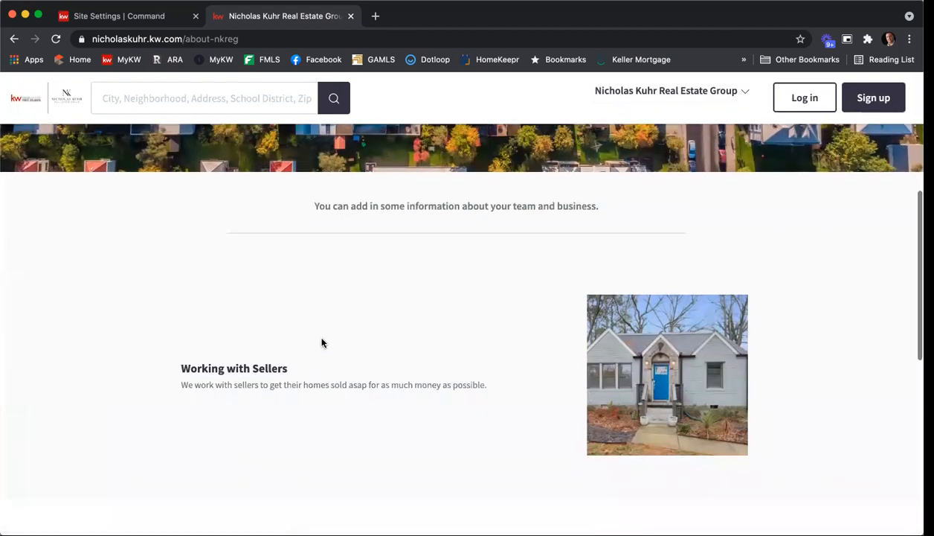
scroll(396, 322, down, 4)
scroll(424, 349, up, 2)
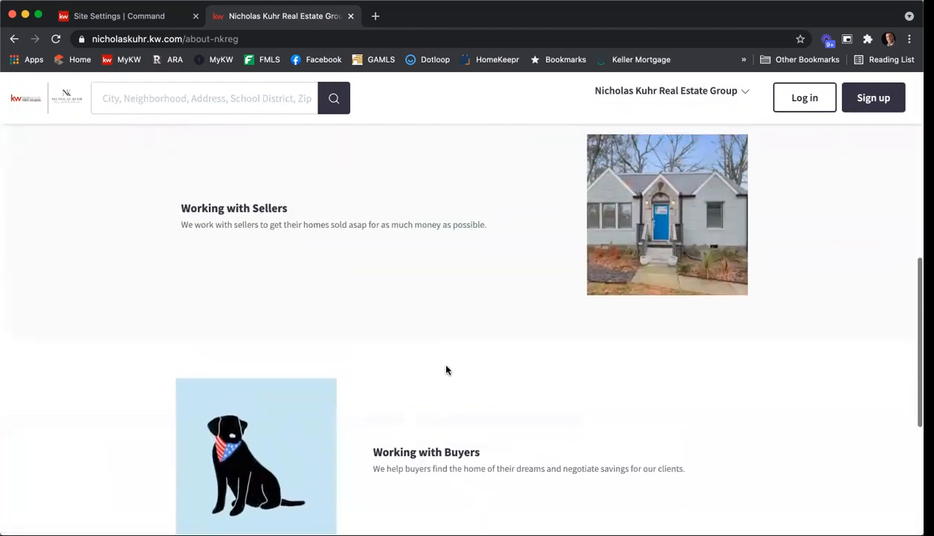
Open the agent's personal About page on the live site and review the profile and contact details
click(631, 92)
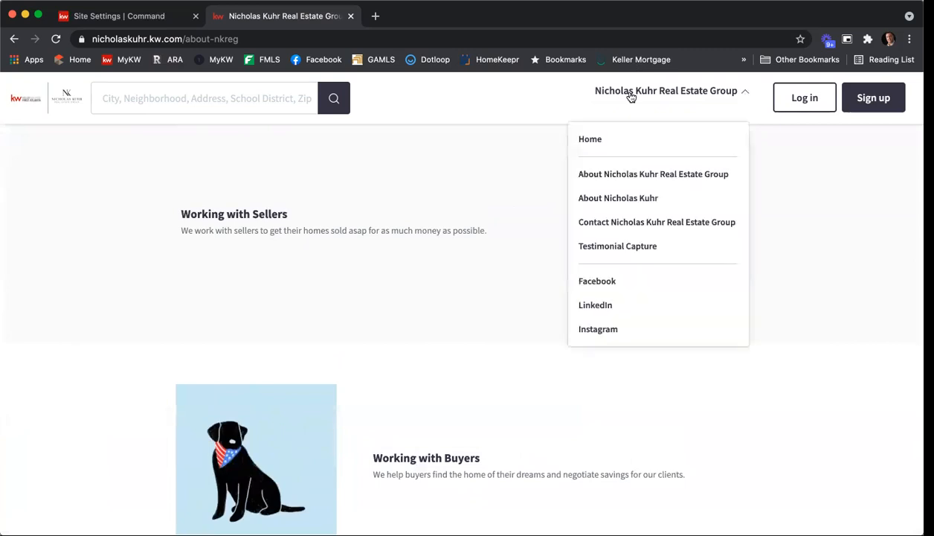
click(620, 198)
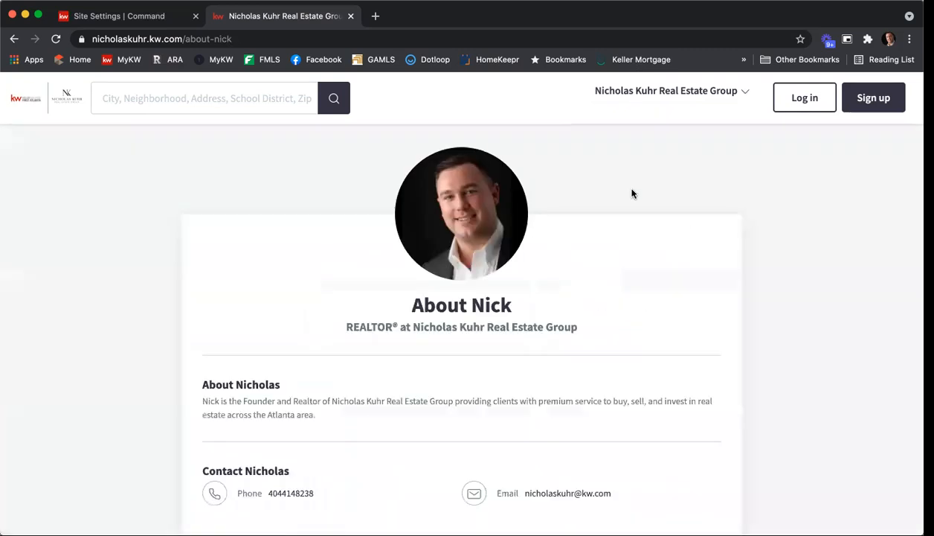
scroll(673, 202, down, 1)
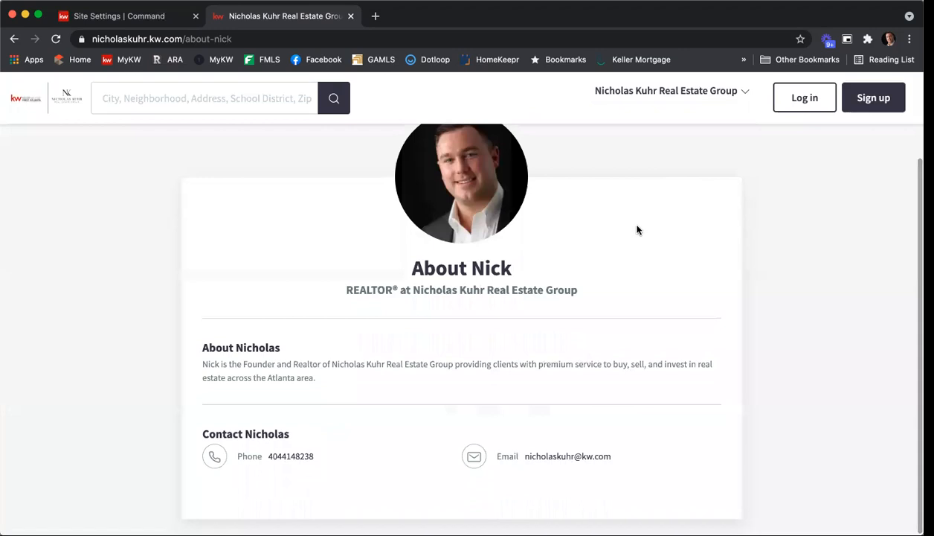
scroll(632, 223, up, 1)
Open the Contact Real Estate Group page on the live site to review its contact form
click(651, 92)
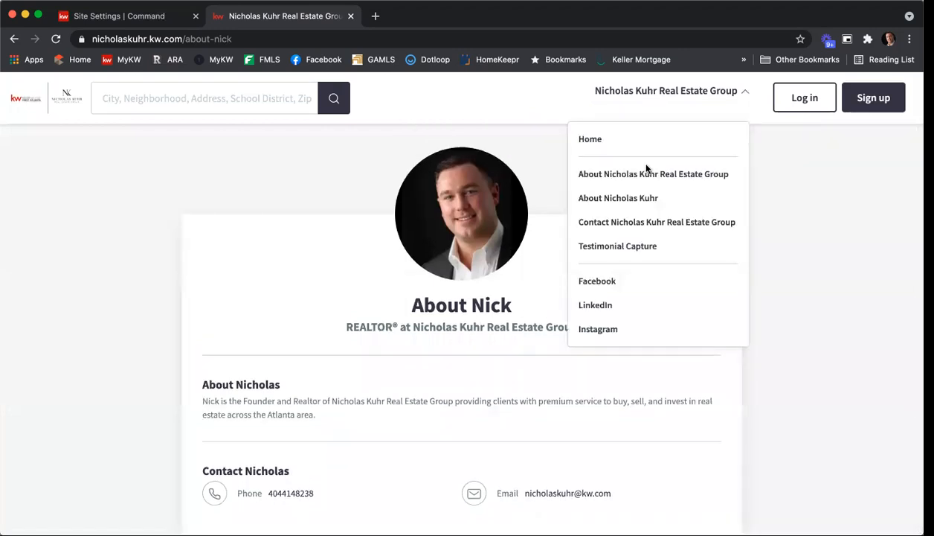
click(639, 221)
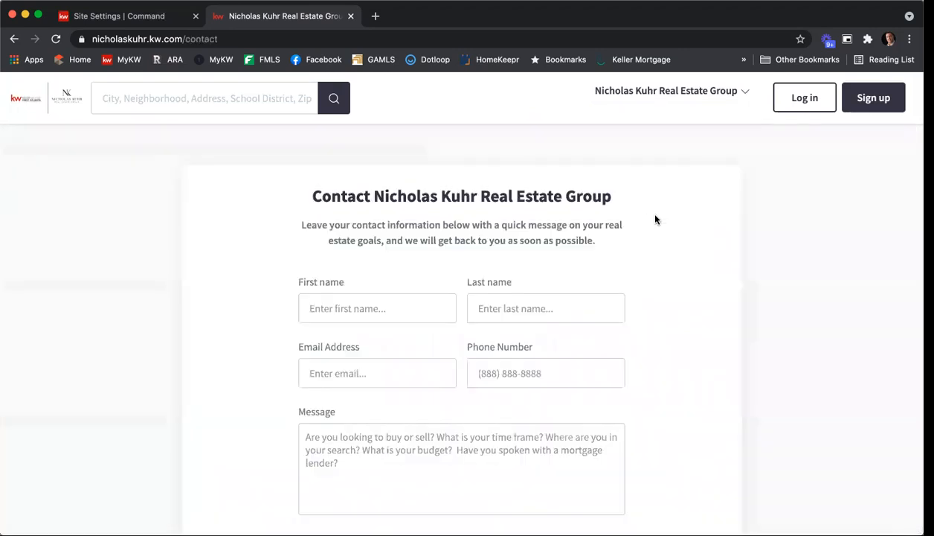
Look over the rest of the contact form and open the Testimonial Capture page on the live site
scroll(665, 218, down, 5)
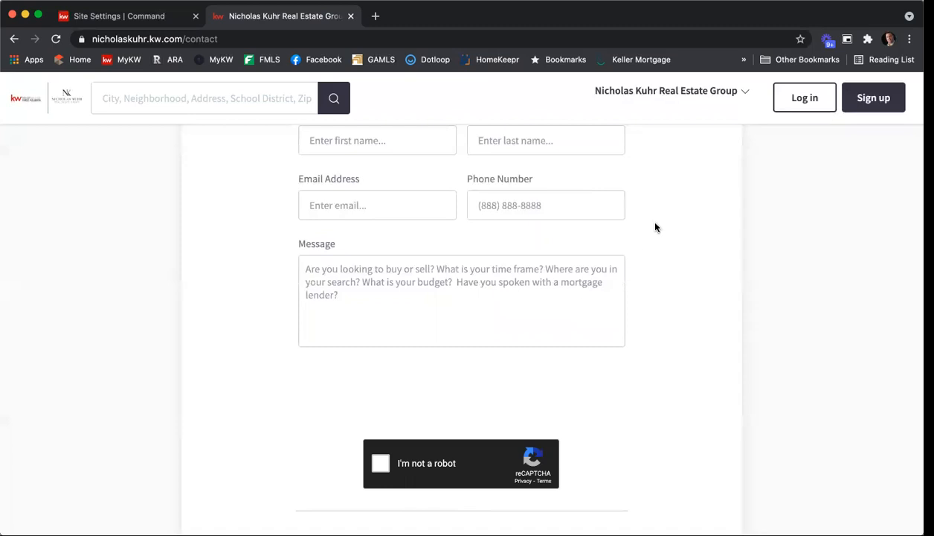
click(647, 90)
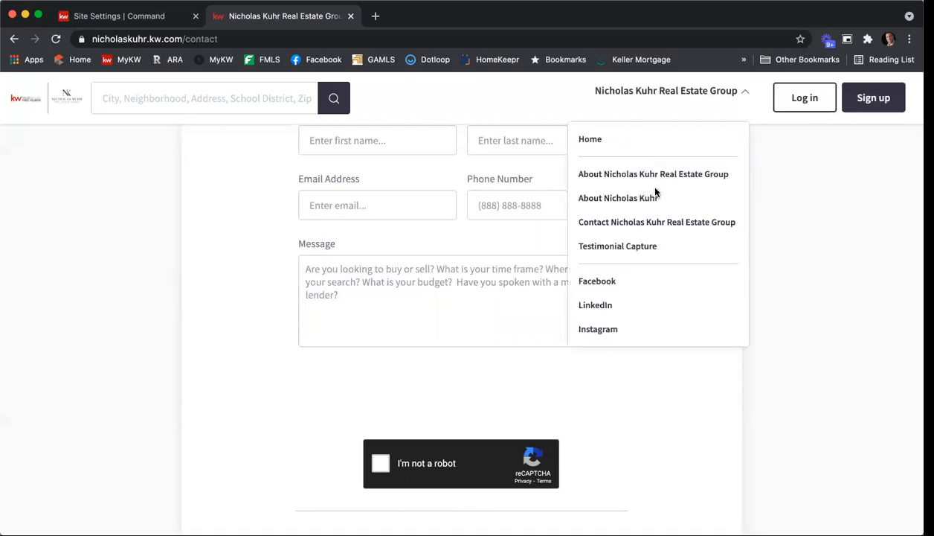
click(645, 246)
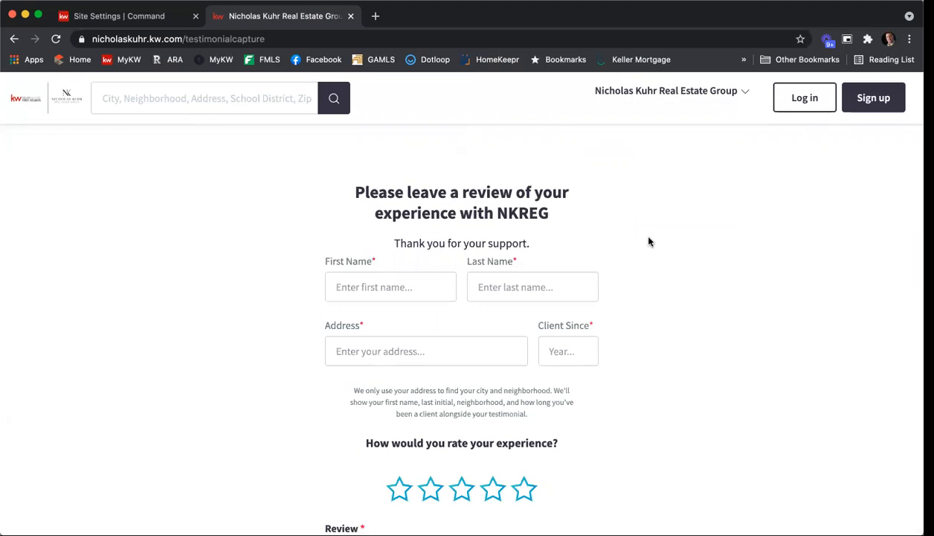
Enter a sample client's first and last name in the testimonial form
click(414, 280)
text(John)
key(Tab)
text(Smiht)
key(BackSpace)
key(BackSpace)
text(th)
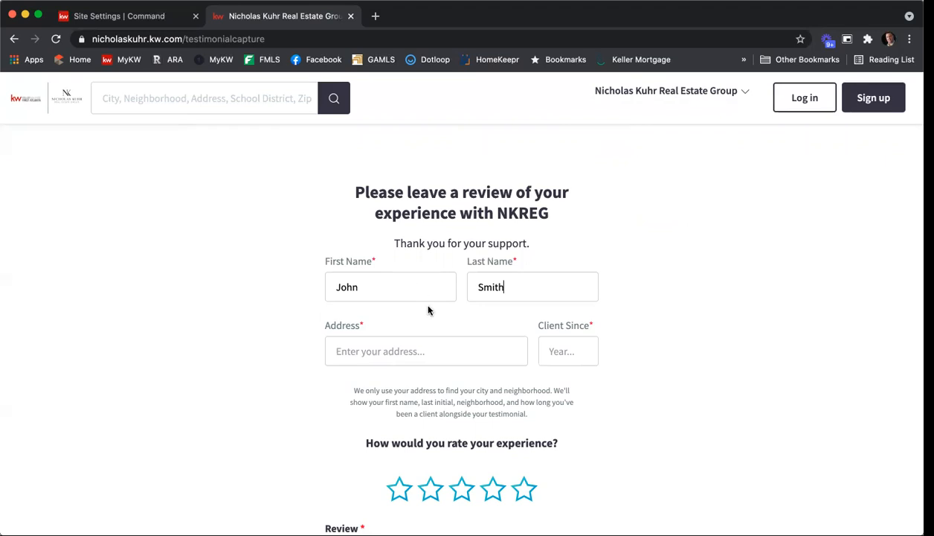
Fill in the client's street address from the address suggestions and set Client Since to 2019
scroll(462, 335, down, 1)
click(426, 352)
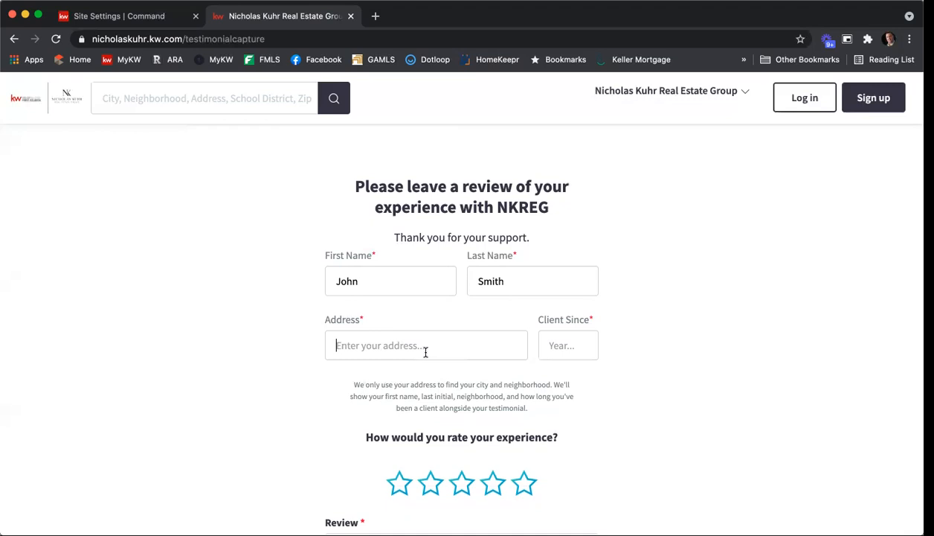
text(1234)
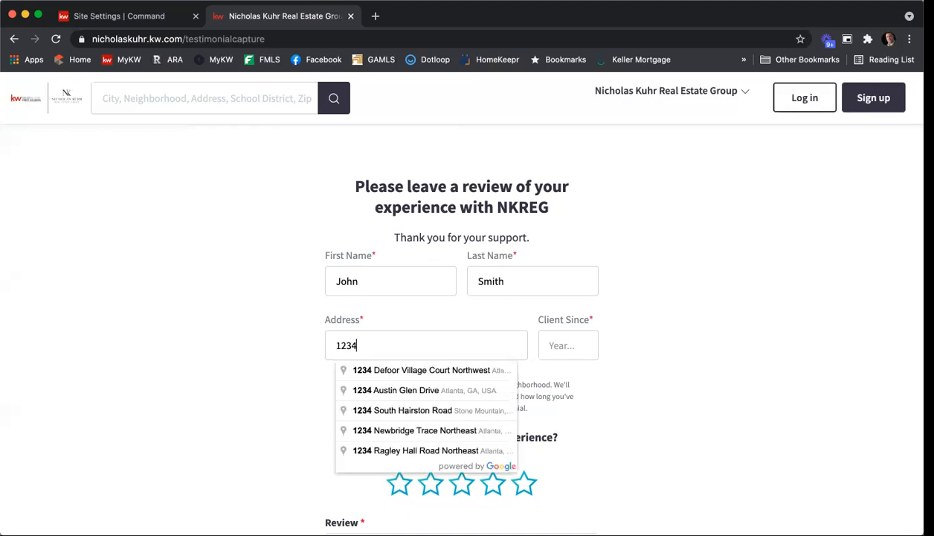
text( Main St)
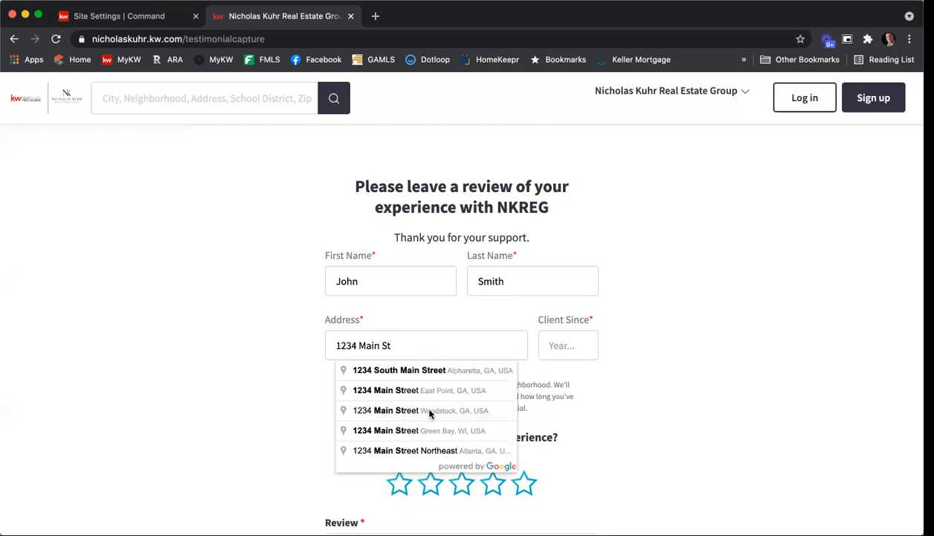
click(417, 451)
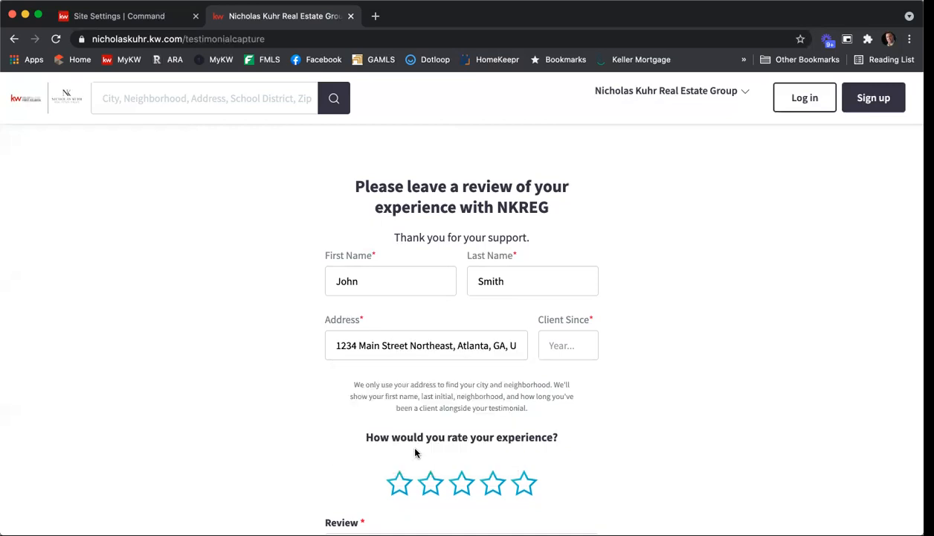
click(563, 347)
scroll(643, 144, down, 8)
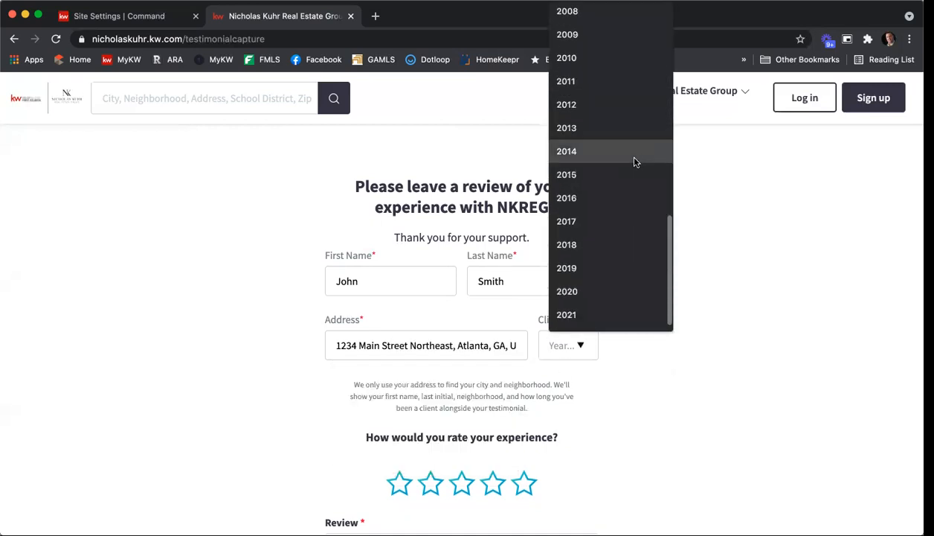
click(594, 267)
Give a five-star rating and write the review "The best realtor ever. I love my new house. Thank you so much for all your help."
scroll(695, 262, down, 3)
click(526, 329)
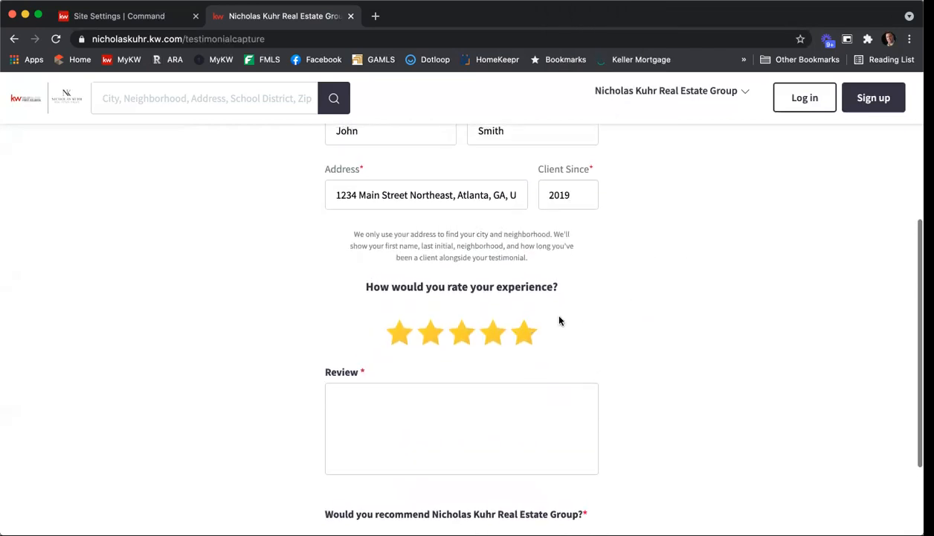
scroll(662, 301, down, 2)
click(564, 298)
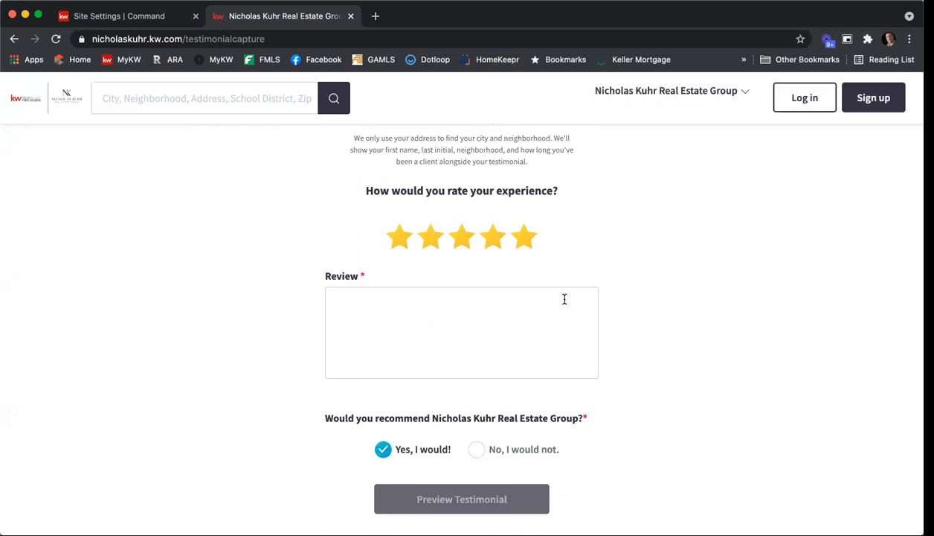
text(The best realtor ever.  I love my new house.  Thank you so much for all your help.)
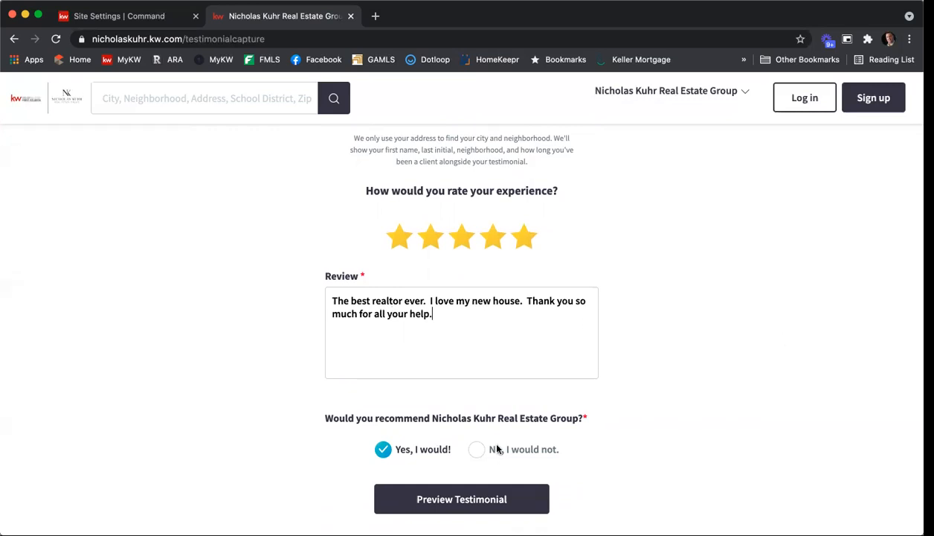
Preview and submit the testimonial, and close the live site's browser tab
click(469, 502)
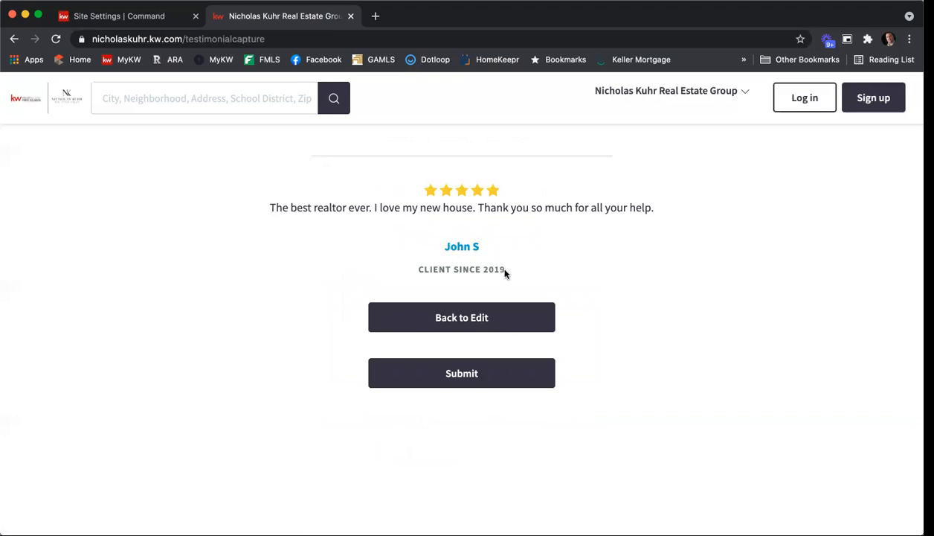
click(479, 377)
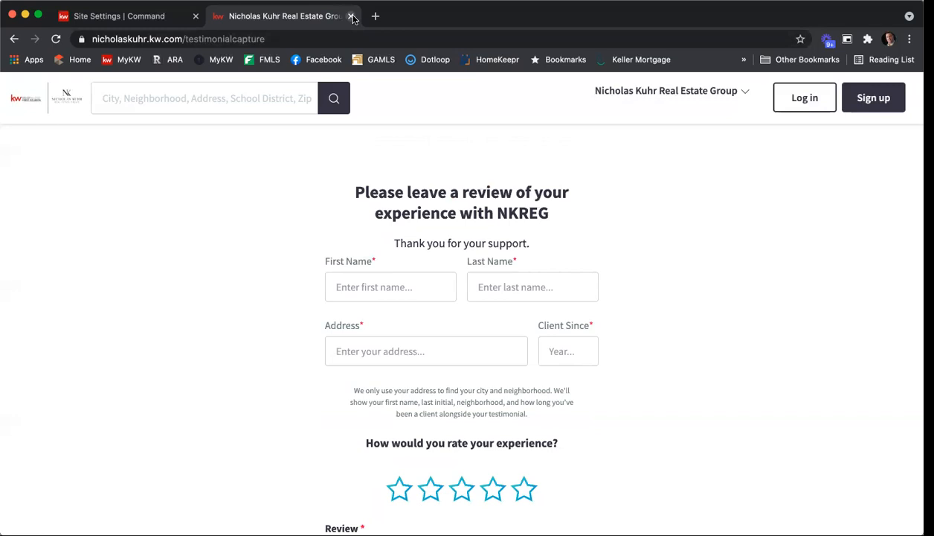
click(352, 17)
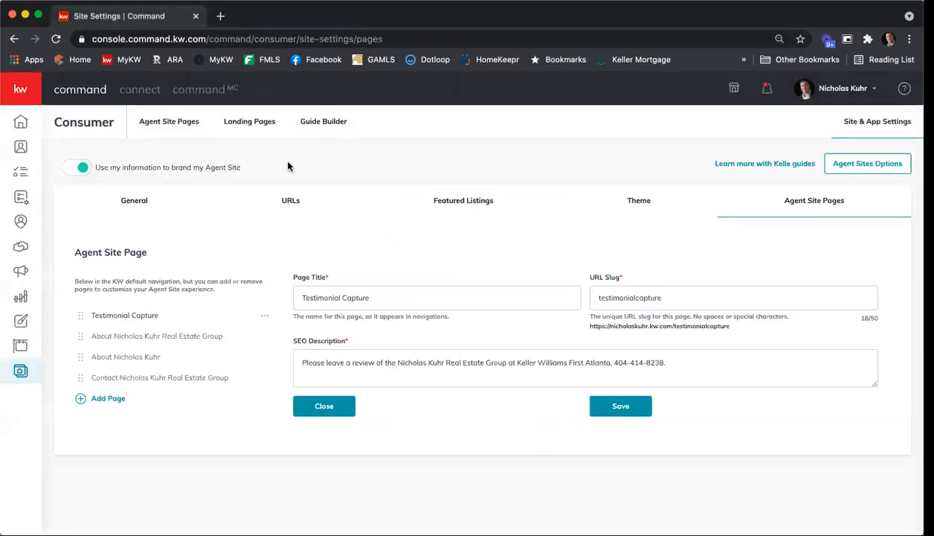
Create a new page on the agent site and name it "Testimonials Text"
click(179, 129)
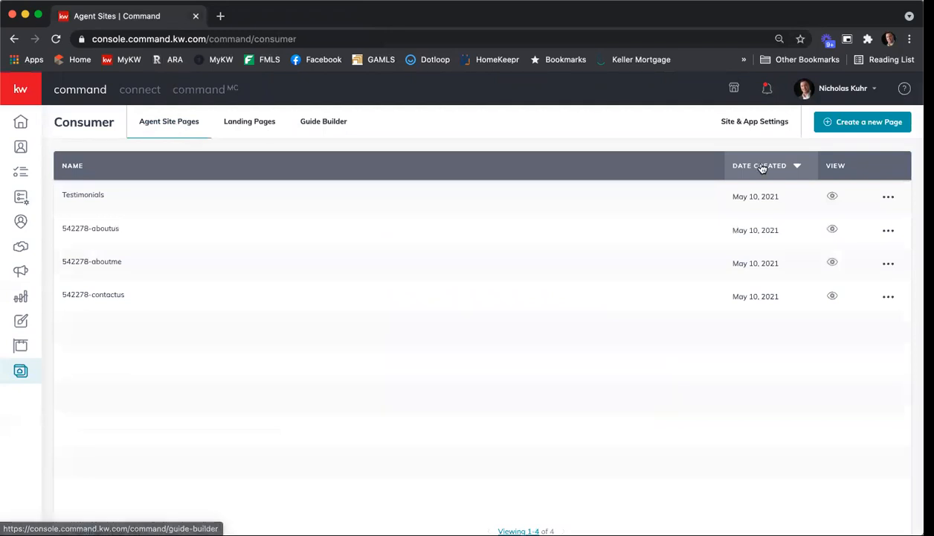
click(857, 126)
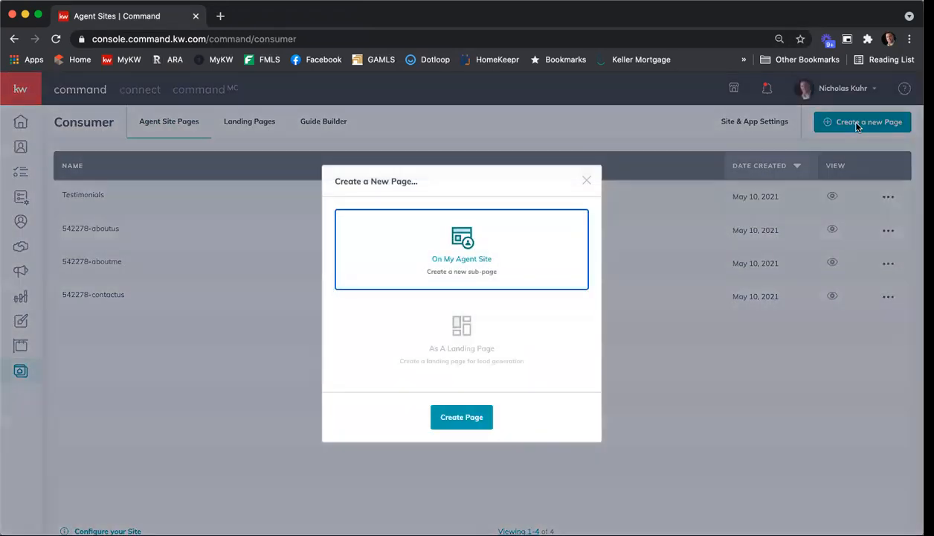
click(461, 421)
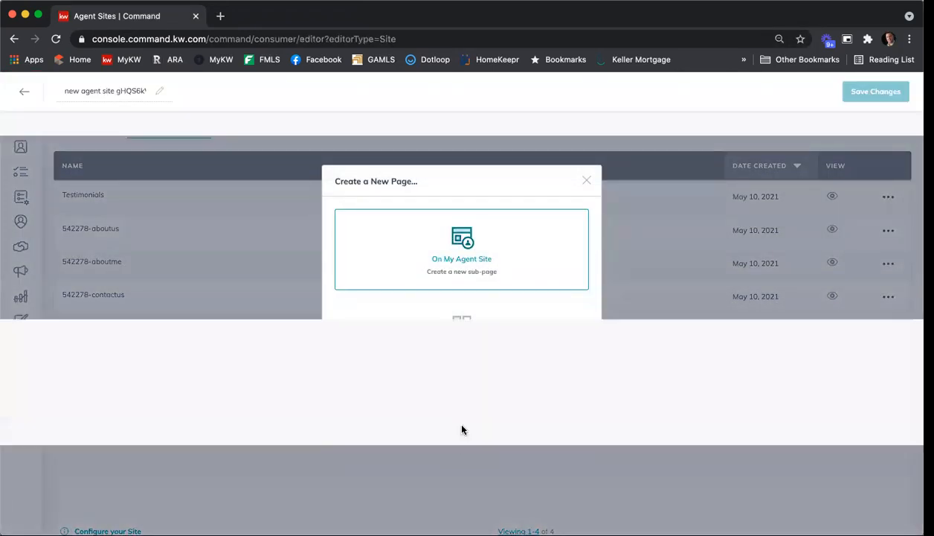
click(105, 86)
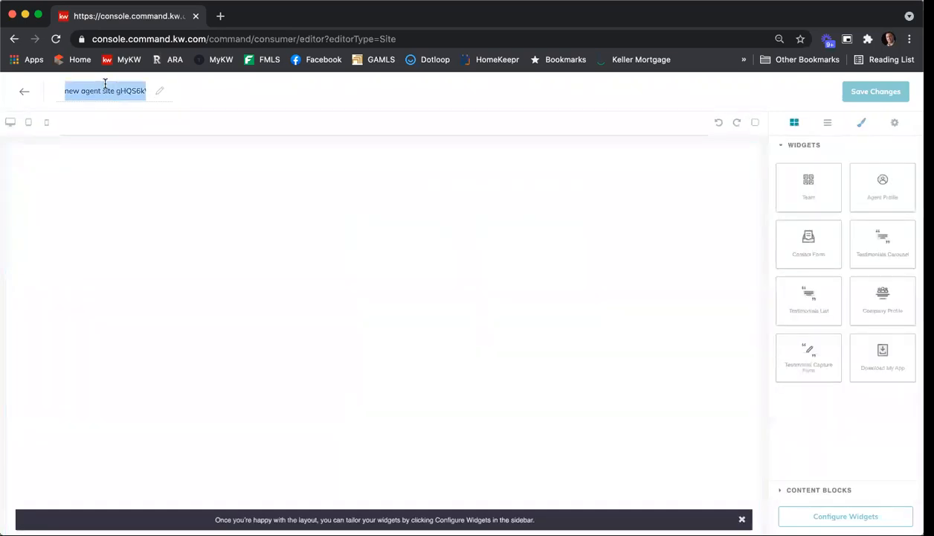
text(Testimno)
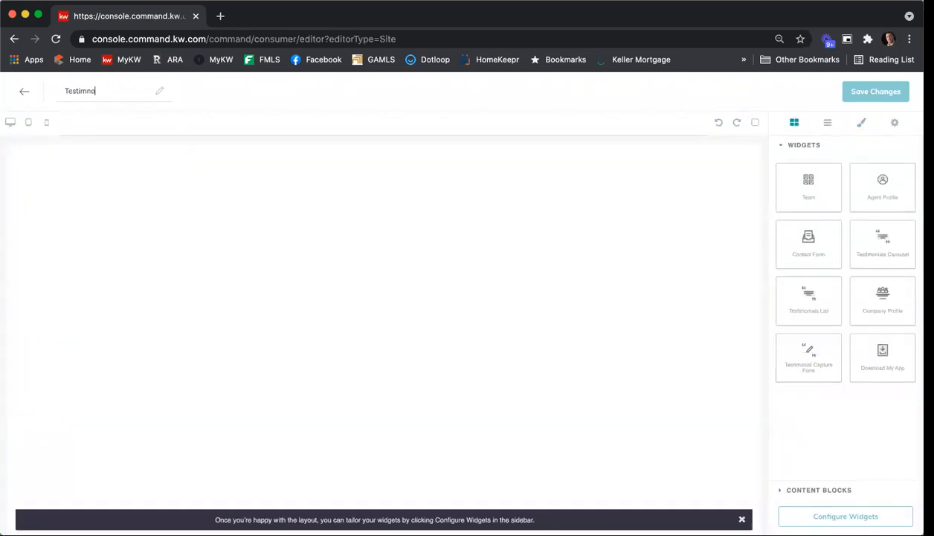
key(BackSpace)
key(BackSpace)
text(onials)
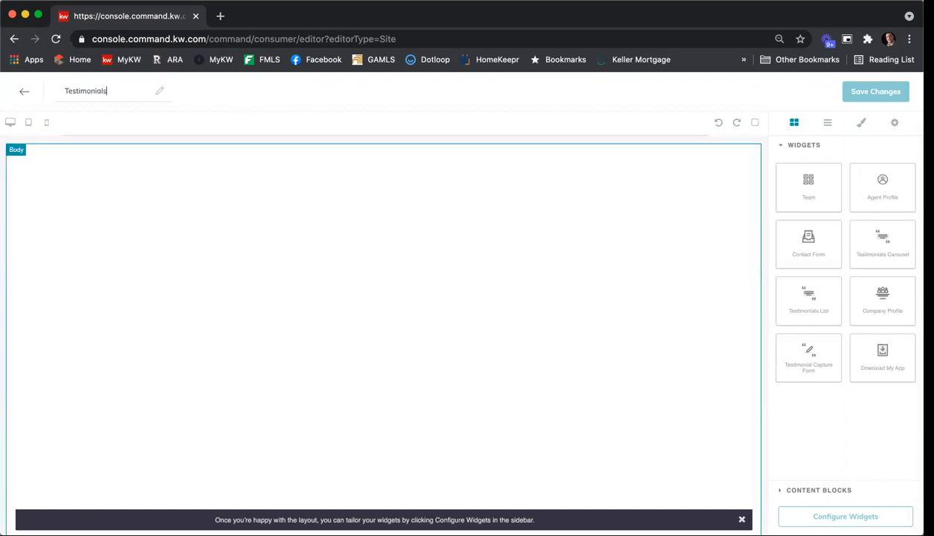
text(Text)
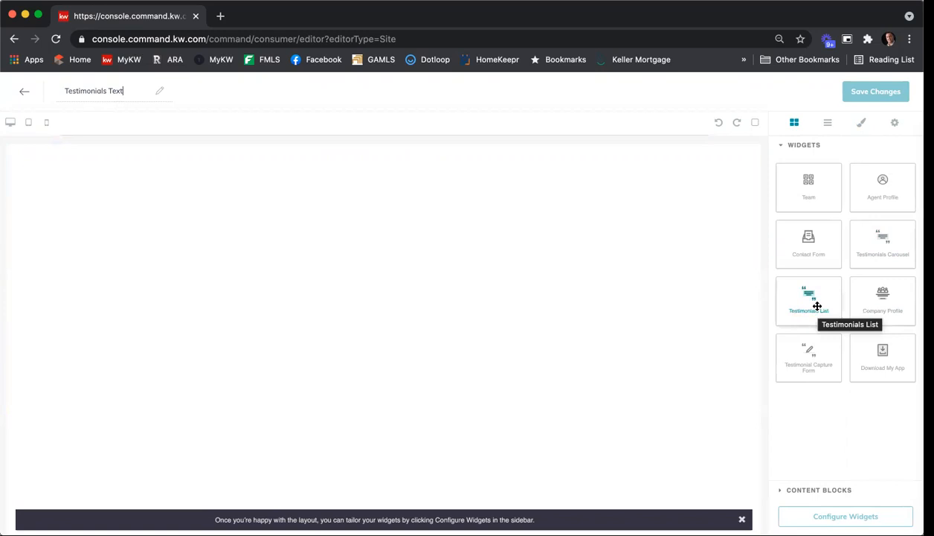
Add the Testimonials List widget to the empty page and open its configuration
drag(817, 305, 693, 314)
drag(524, 303, 527, 299)
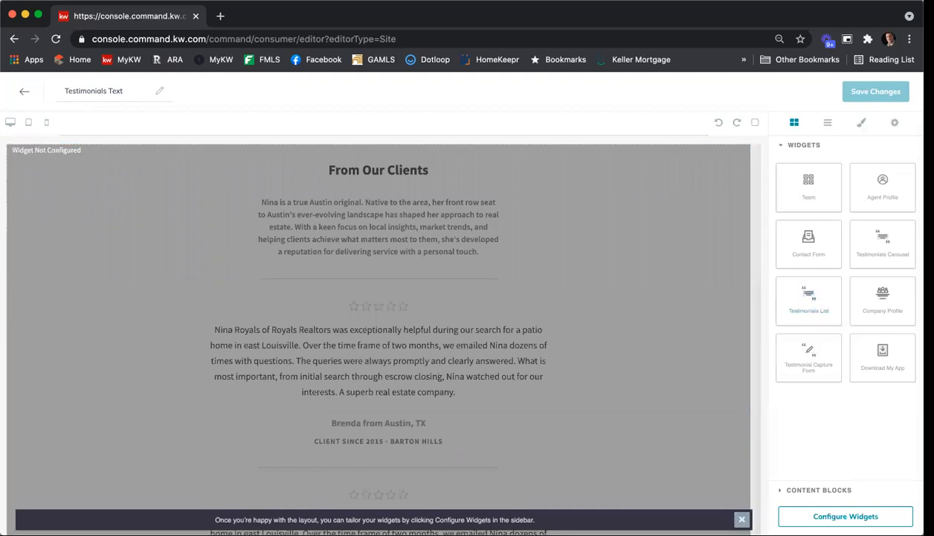
click(846, 516)
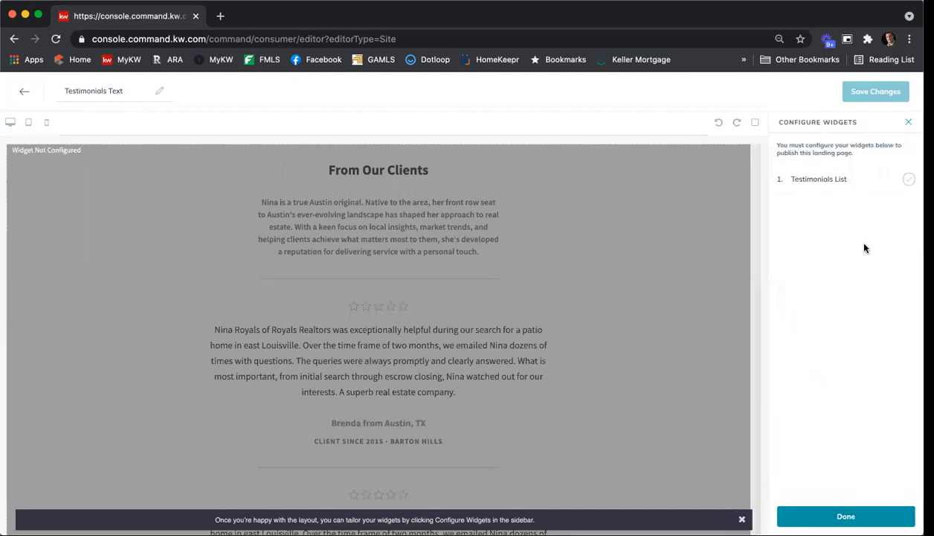
click(833, 182)
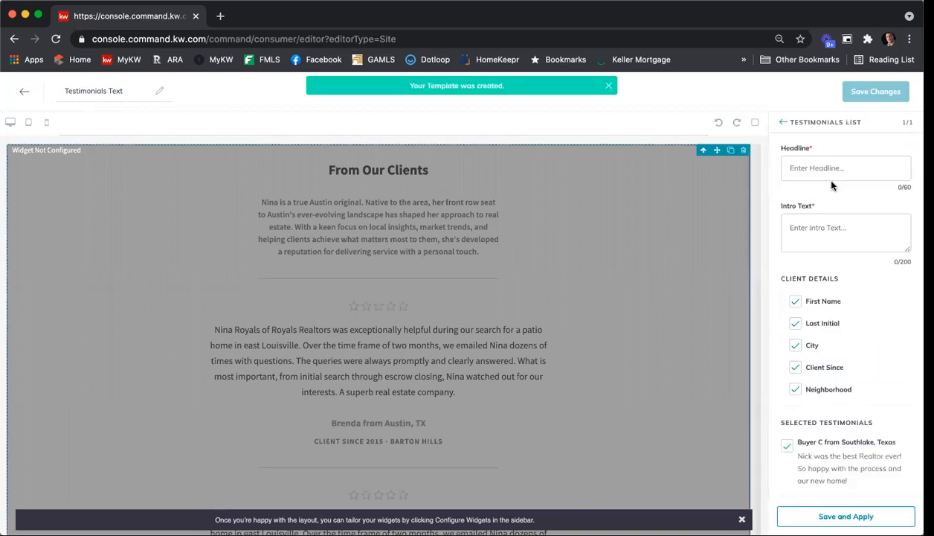
click(832, 170)
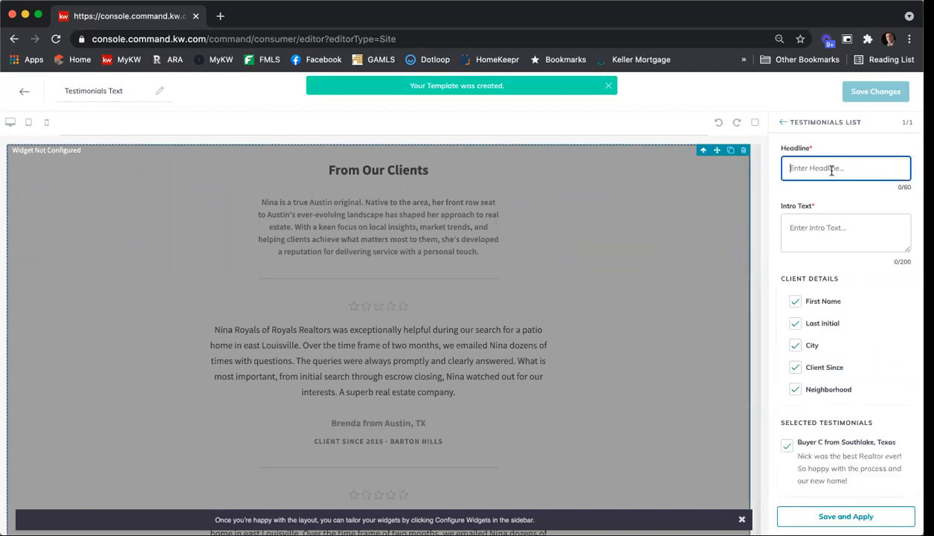
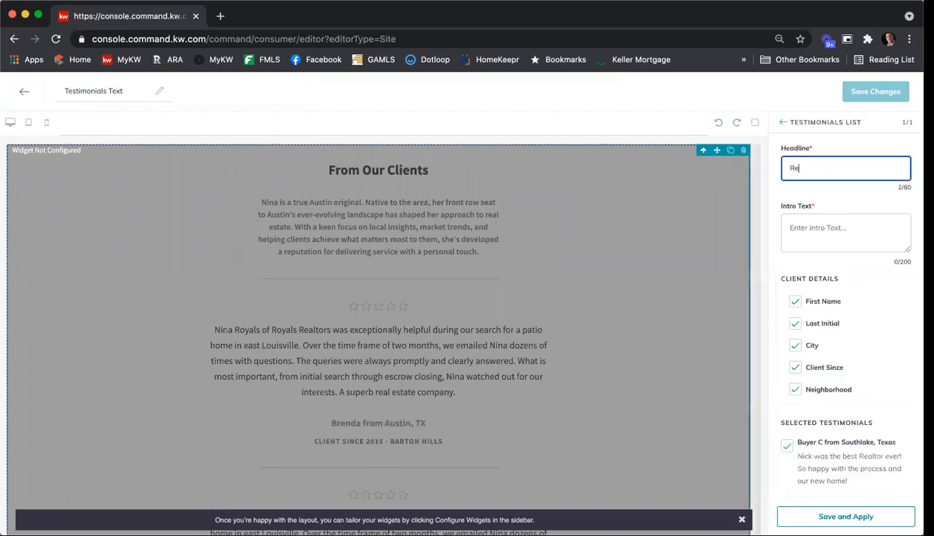
key(BackSpace)
key(BackSpace)
key(BackSpace)
key(BackSpace)
key(BackSpace)
key(BackSpace)
key(BackSpace)
key(BackSpace)
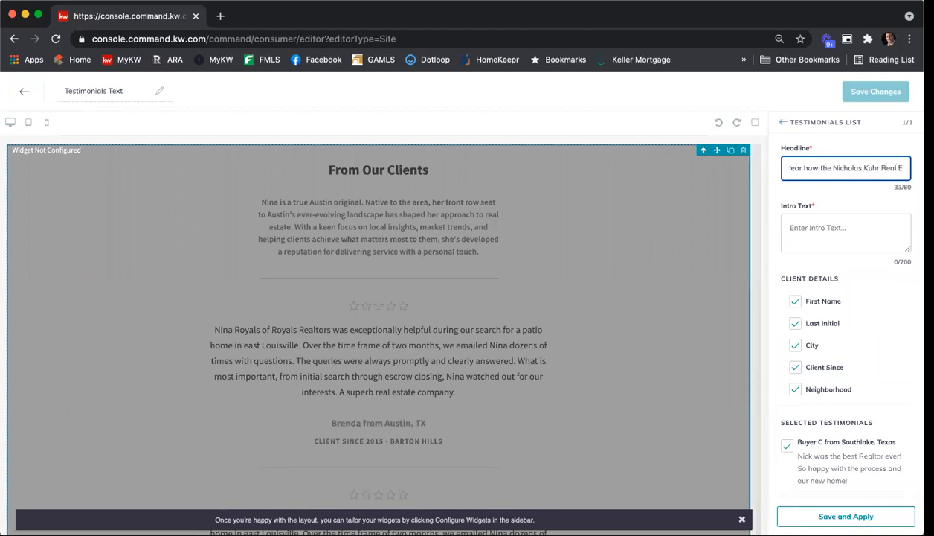
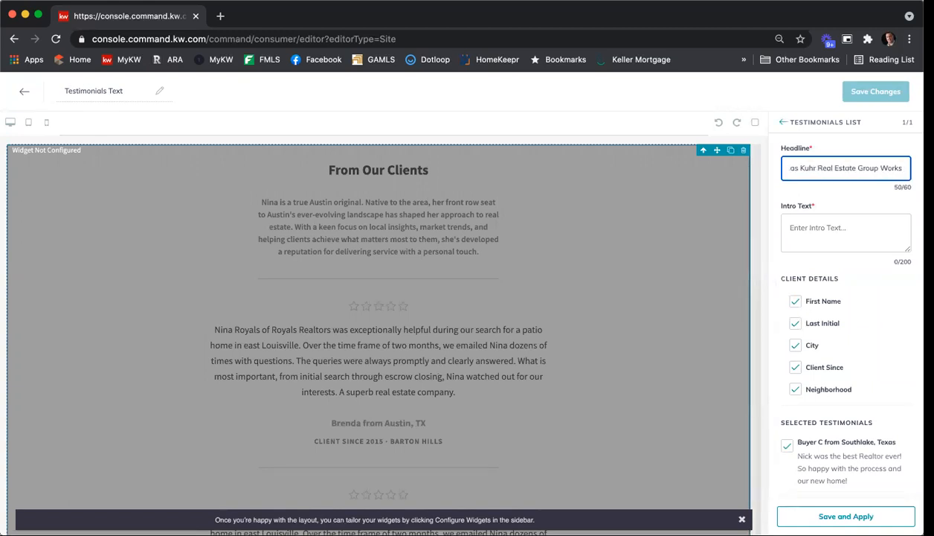
Set the Testimonials List headline to "Read Reviews of NKREG"
triple_click(857, 170)
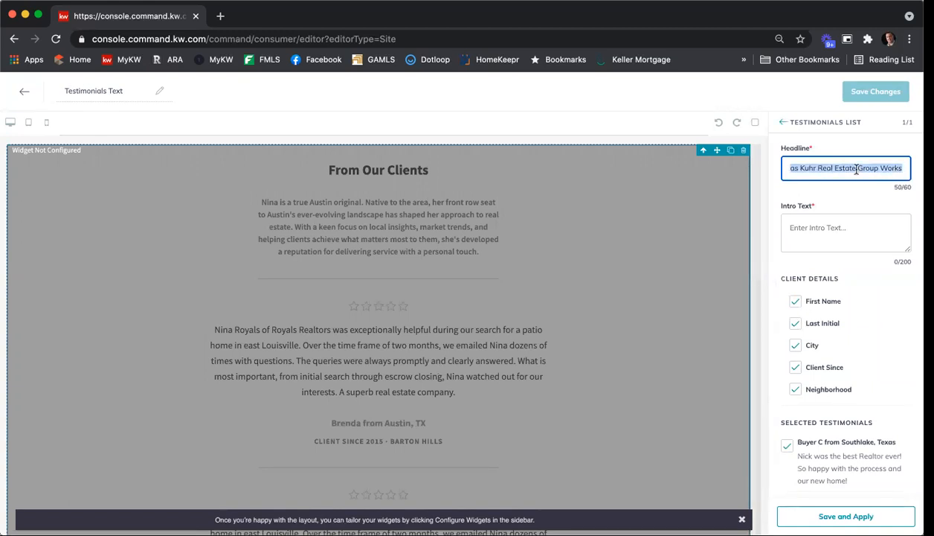
text(Read Rev)
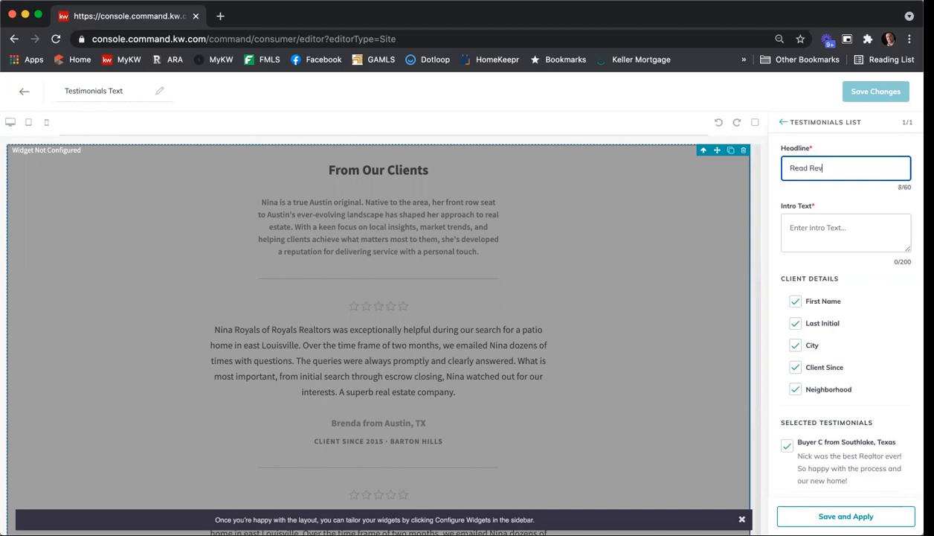
text(iews of NKREF)
key(Tab)
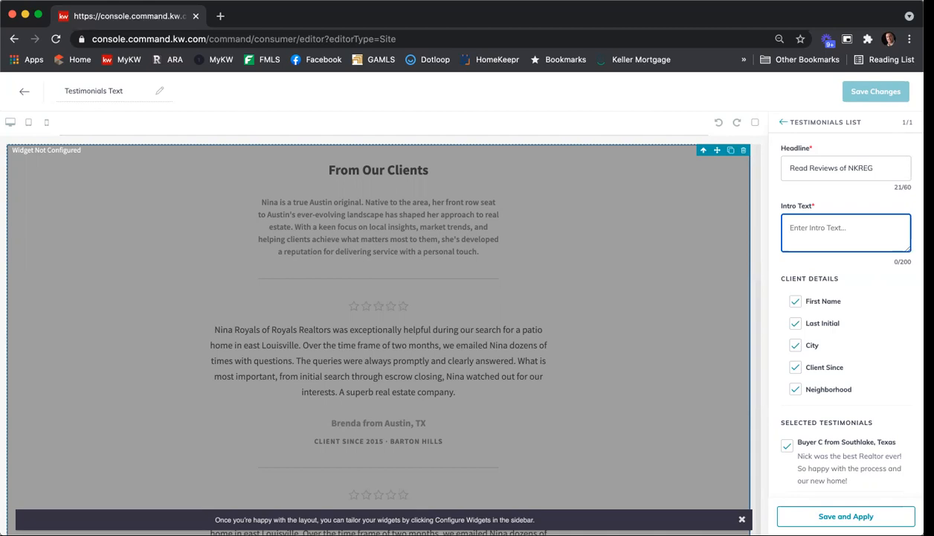
Set the Testimonials List intro text to "Hear what previous clients have to say about their experience with the NKREG."
text(Hear what previous clinets hav)
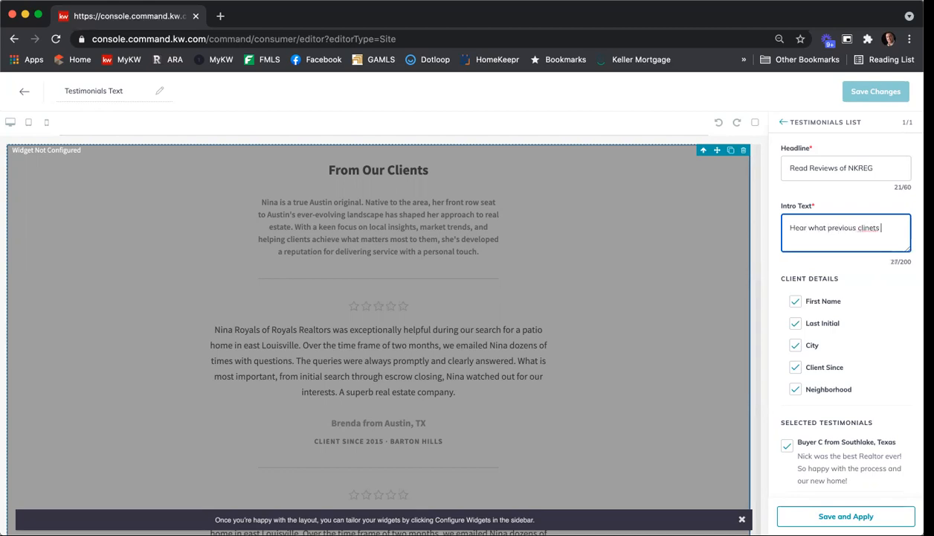
key(BackSpace)
key(BackSpace)
key(BackSpace)
key(BackSpace)
key(BackSpace)
key(BackSpace)
text(ents ohve to)
key(BackSpace)
key(BackSpace)
key(BackSpace)
key(BackSpace)
key(BackSpace)
key(BackSpace)
key(BackSpace)
key(BackSpace)
key(BackSpace)
key(BackSpace)
key(BackSpace)
key(BackSpace)
text(ents have to say)
text( about hti)
text(their expderience)
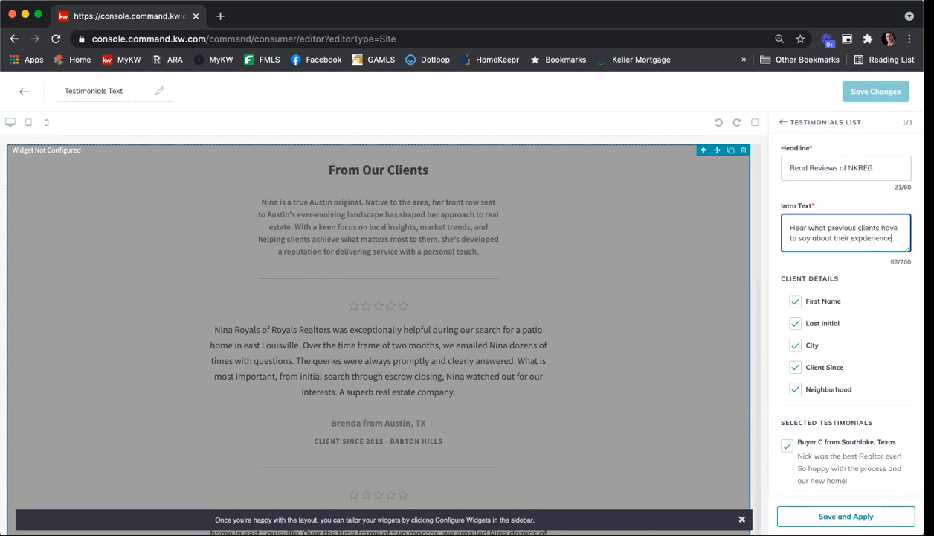
key(BackSpace)
key(BackSpace)
key(BackSpace)
key(BackSpace)
key(BackSpace)
key(BackSpace)
key(BackSpace)
key(BackSpace)
text(perience with the NKREG)
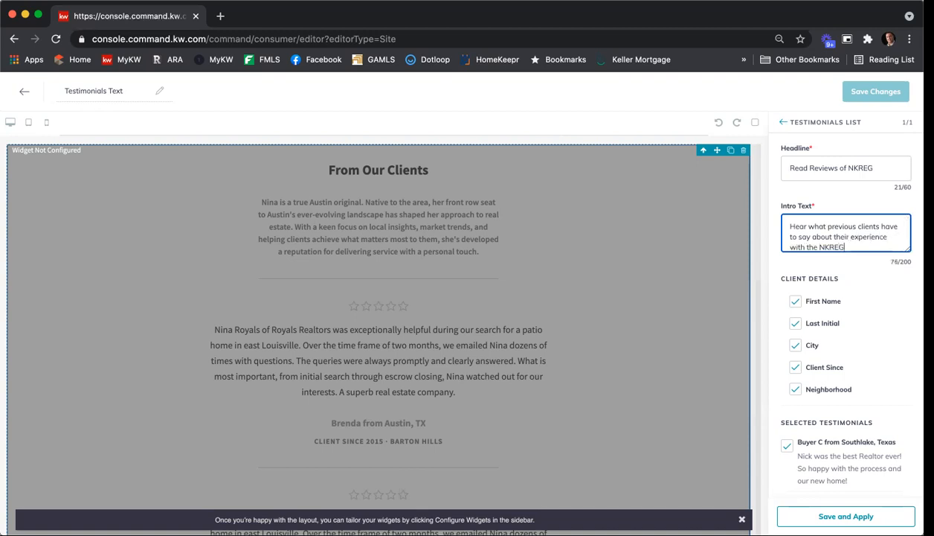
Browse the testimonials for the list, deselect the Smyrna and Atlanta ones, reselect both, and confirm the selection
scroll(851, 291, down, 2)
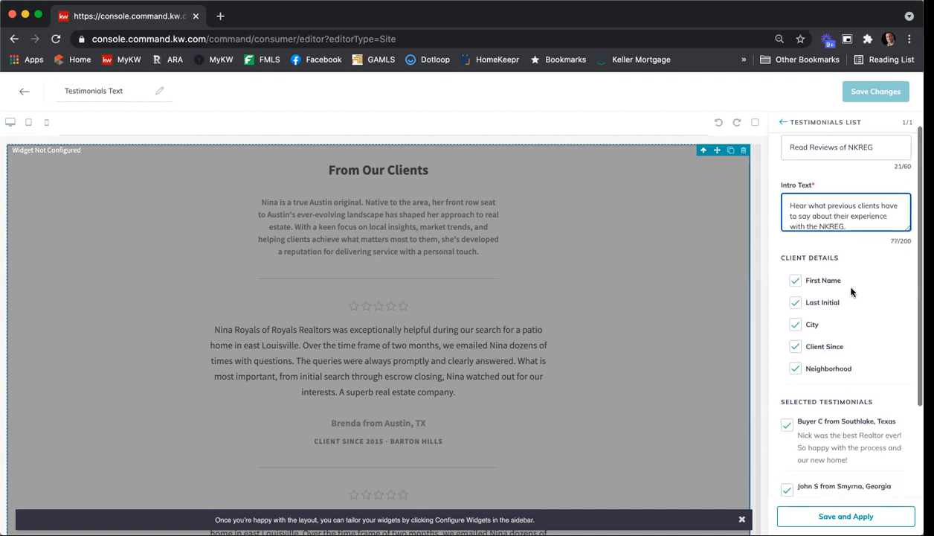
scroll(830, 246, down, 1)
scroll(834, 238, down, 3)
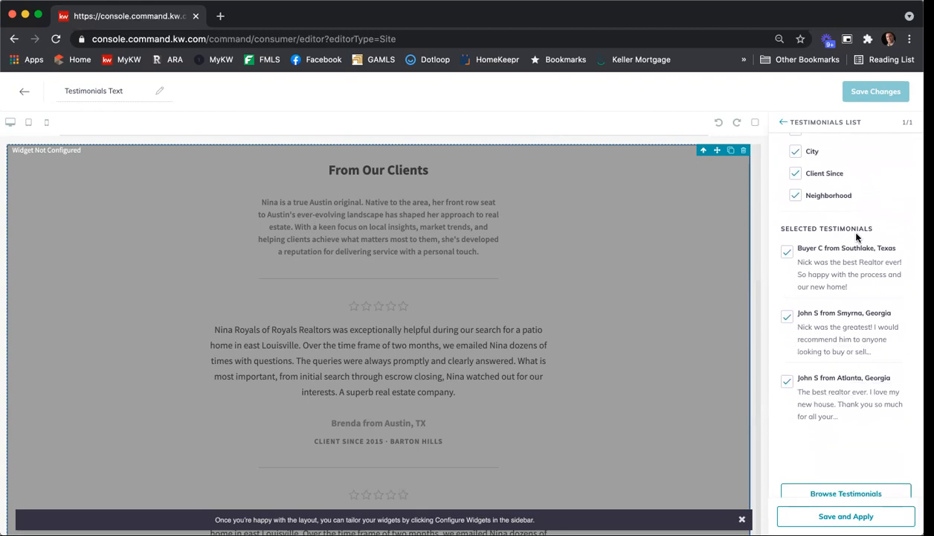
scroll(851, 223, down, 1)
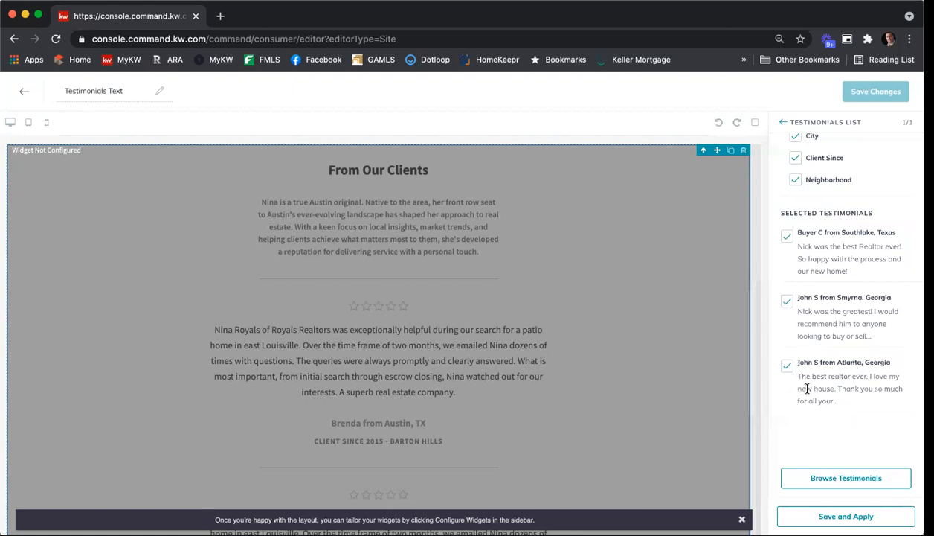
click(833, 477)
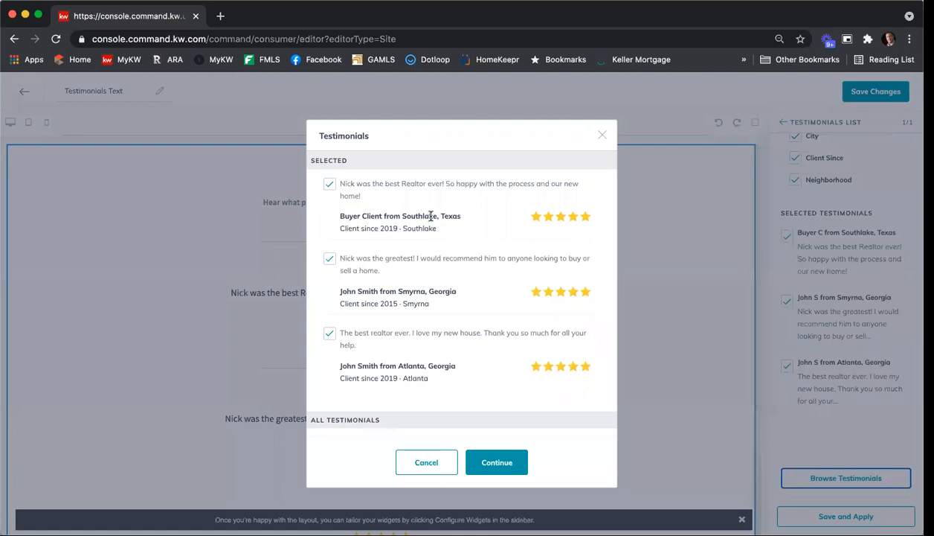
click(330, 258)
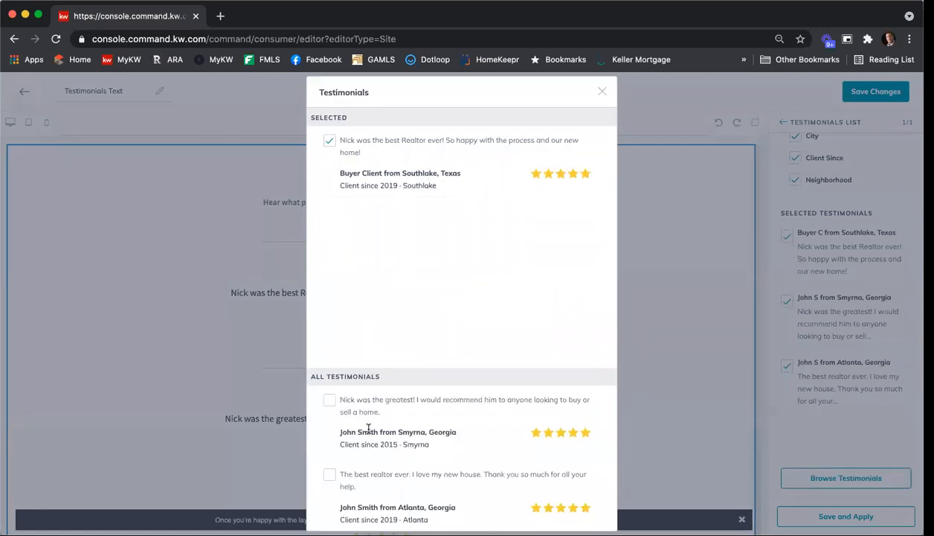
click(329, 473)
click(331, 406)
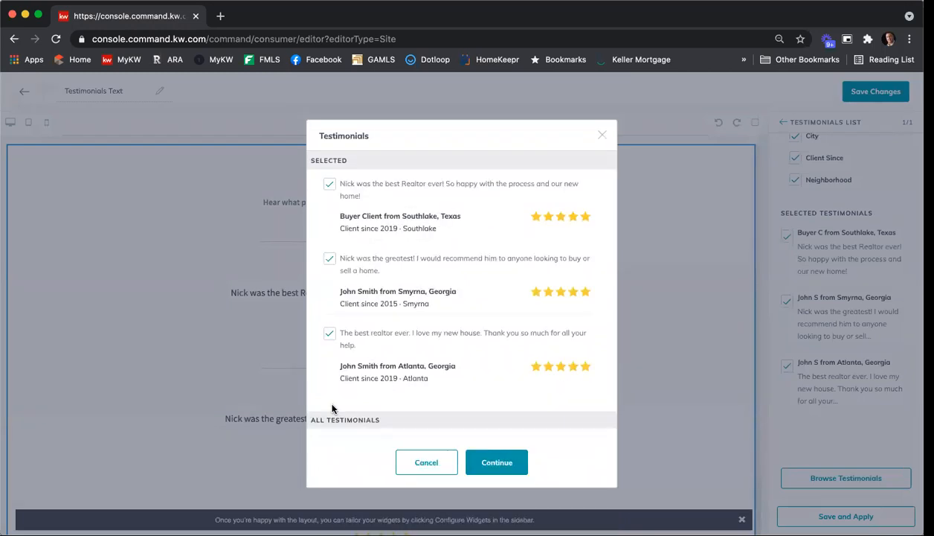
click(498, 463)
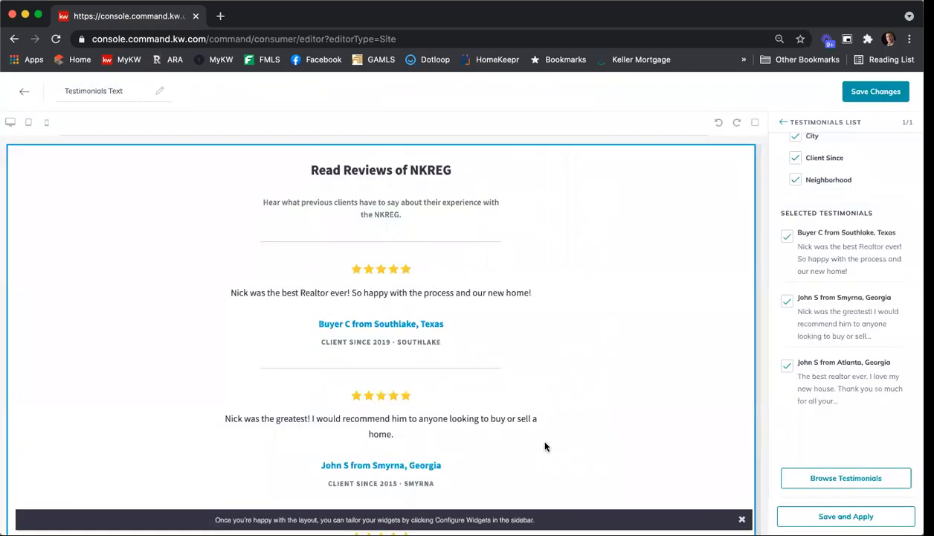
Apply the Testimonials List configuration, save the page, and continue to the site and app settings to publish it
click(845, 515)
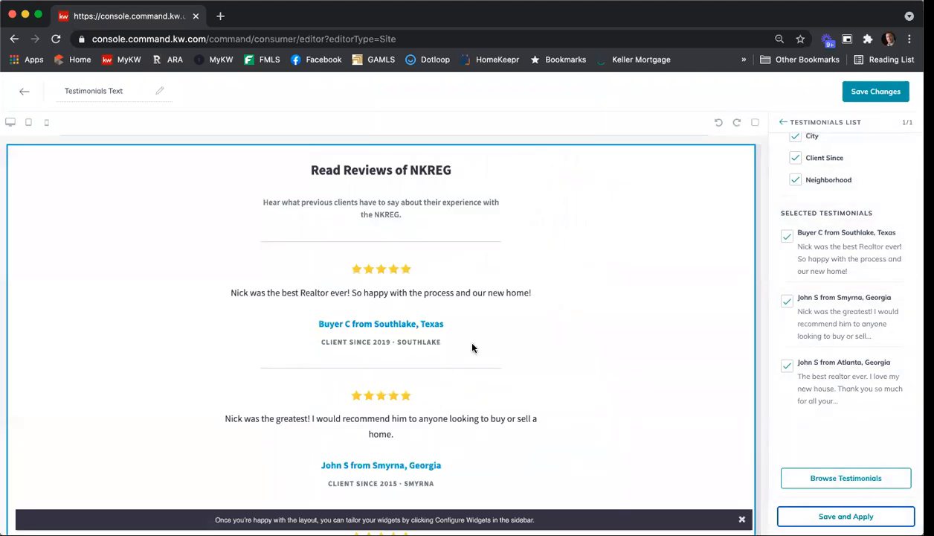
click(892, 98)
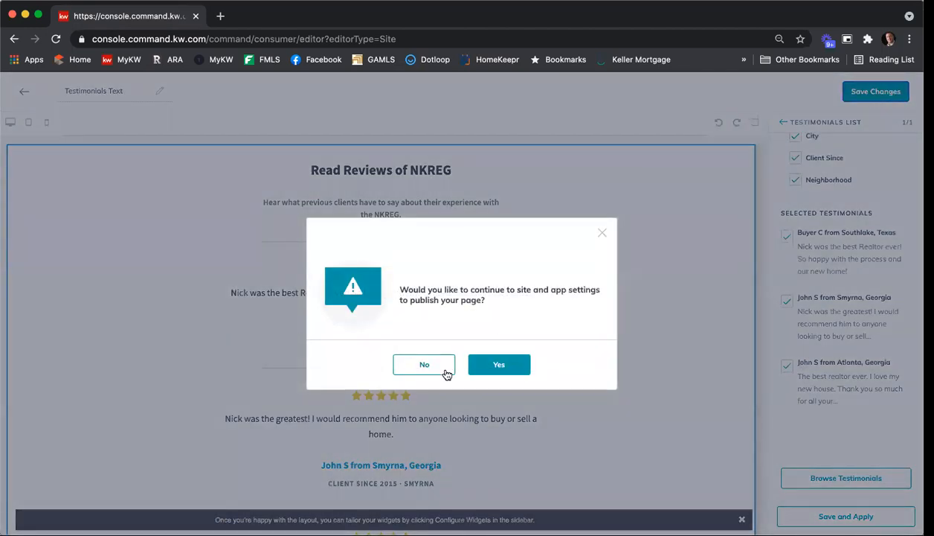
click(502, 362)
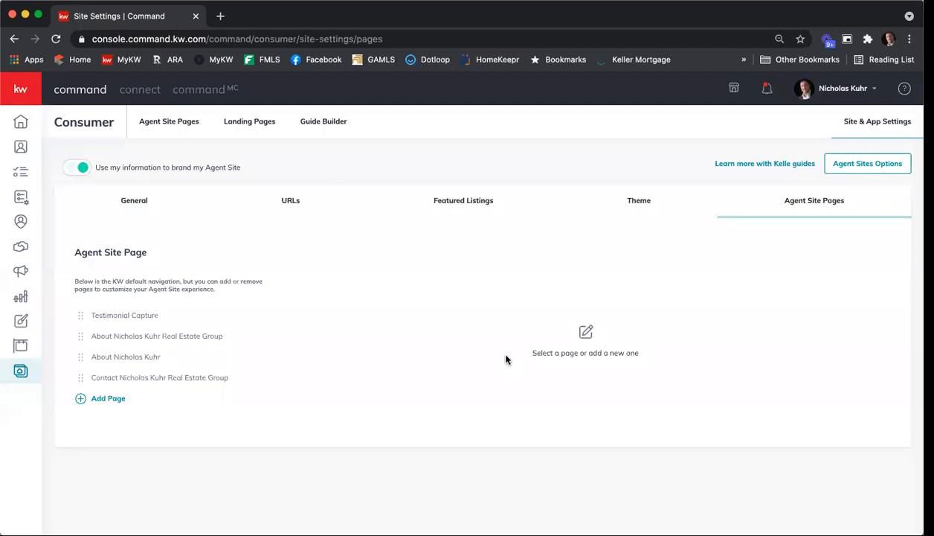
Add a new page to the agent site's navigation based on the "Testimonials Text" page
click(110, 401)
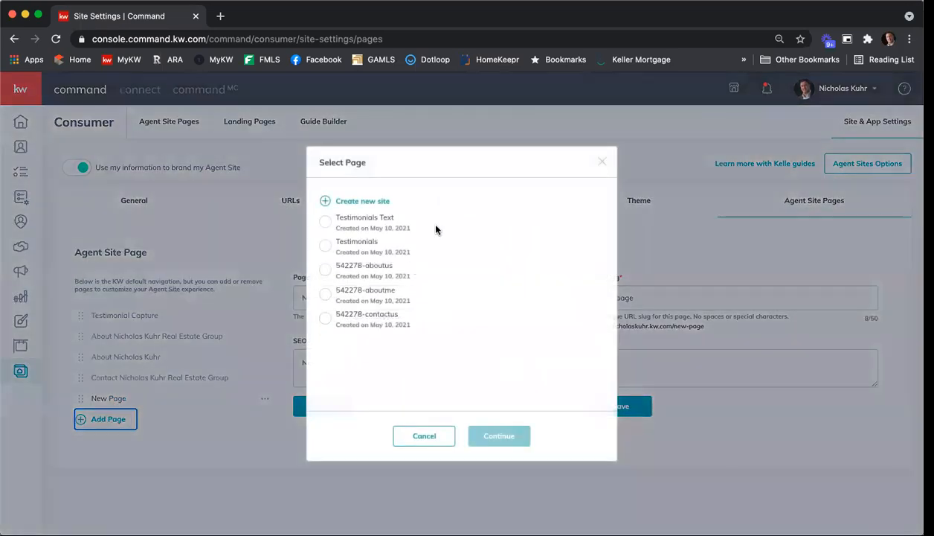
click(348, 231)
click(493, 439)
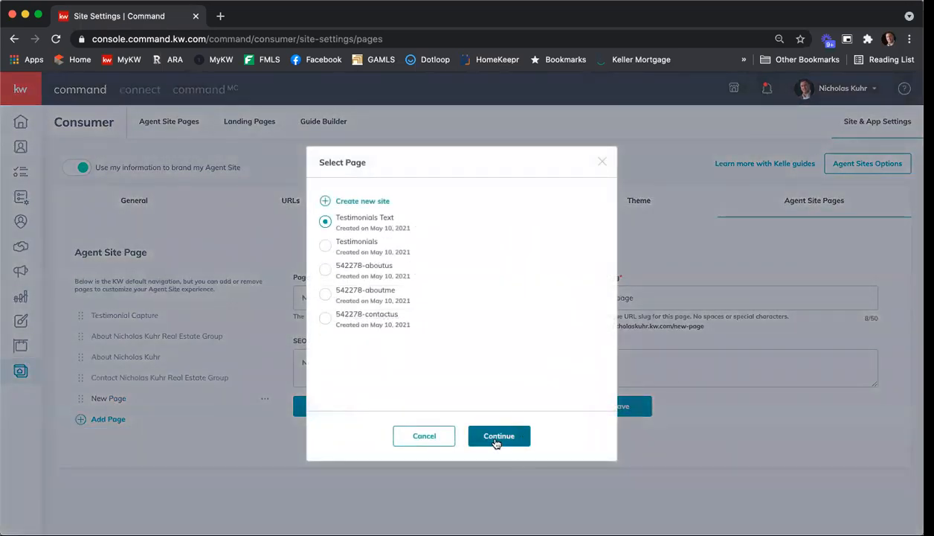
Set the new page's title to "Testimonilas" and its URL slug to "testimonilas"
triple_click(350, 296)
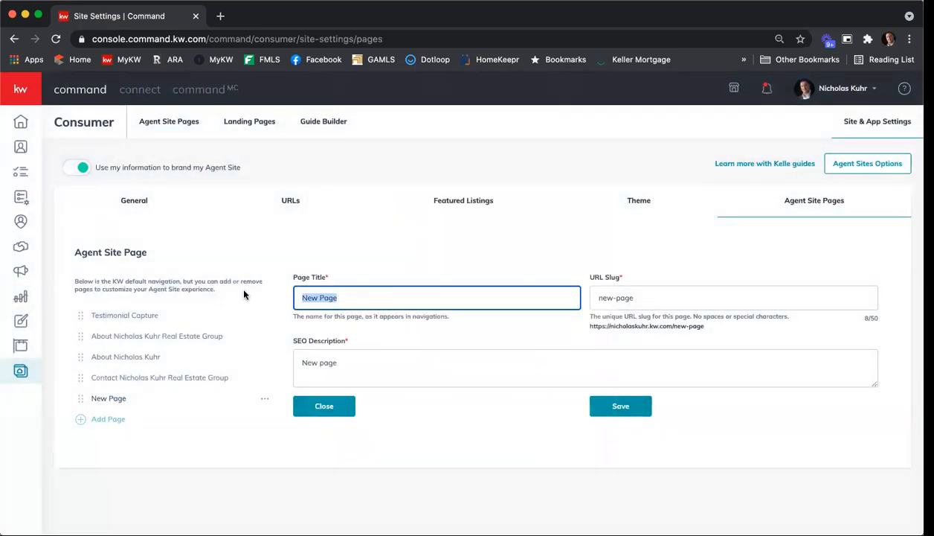
text(Testim)
text(onilas)
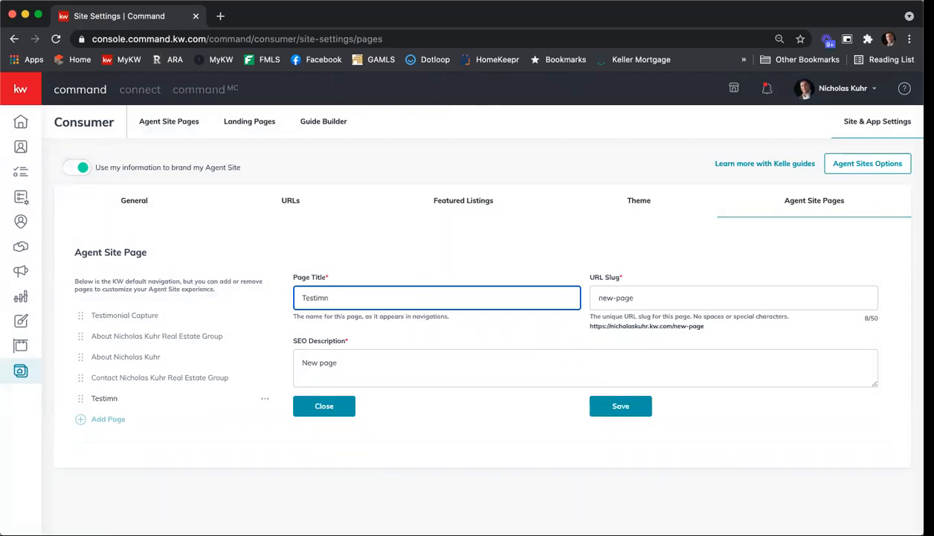
key(Tab)
text(testi)
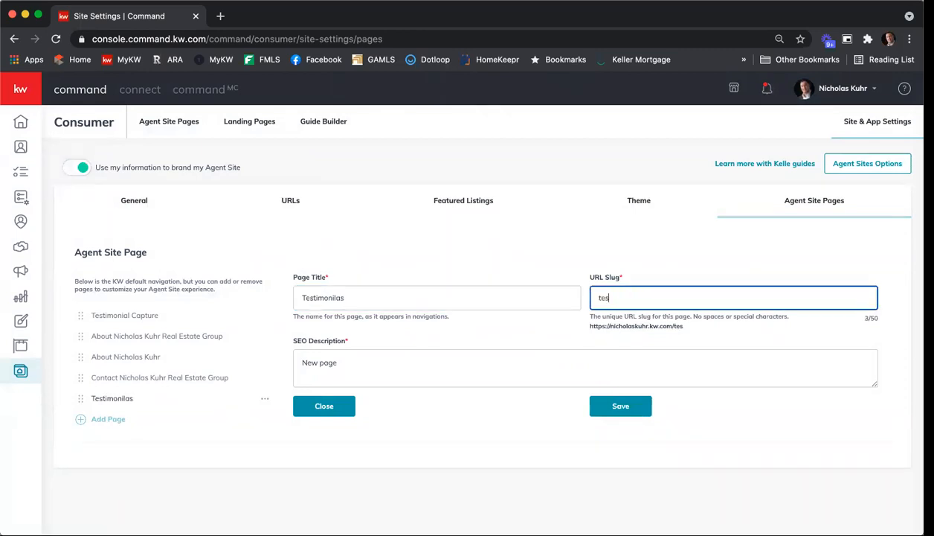
text(monilas)
Replace the SEO description with "Read testimonials from previous clients." and save the page settings
key(Tab)
key(Delete)
key(Delete)
key(Delete)
key(Delete)
key(Delete)
key(Delete)
key(Delete)
key(Delete)
text(Read testicmon)
key(BackSpace)
key(BackSpace)
key(BackSpace)
key(BackSpace)
key(BackSpace)
key(BackSpace)
key(BackSpace)
text(stimo)
text(nials from)
text(past)
key(BackSpace)
key(BackSpace)
key(BackSpace)
key(BackSpace)
text(previous clients.)
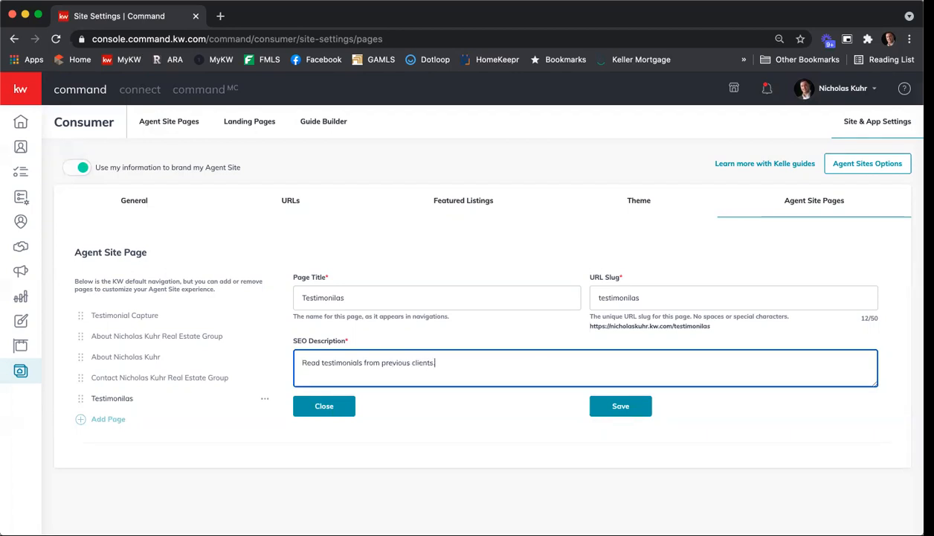
click(622, 409)
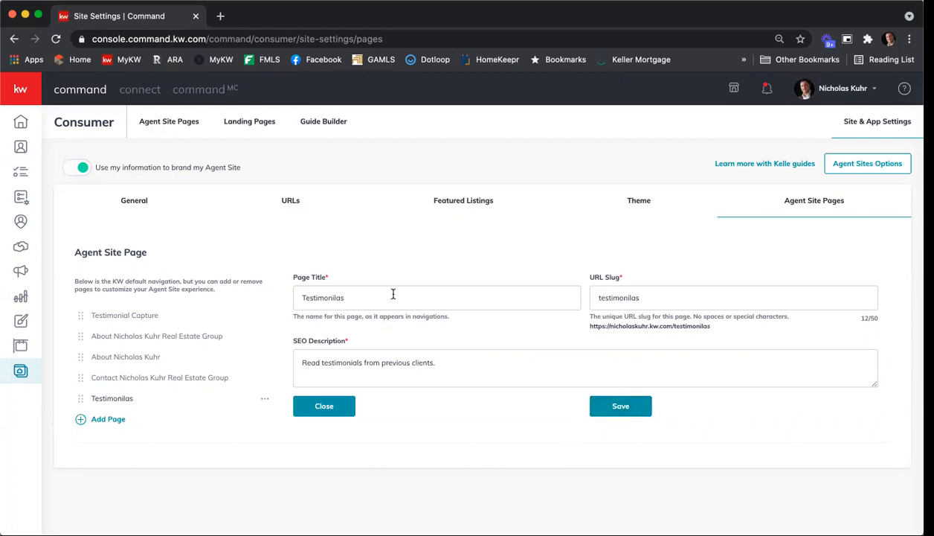
Open the live agent site from the Agent Site Pages list, review its "Testimonilas" page, and close the site's browser tab
click(169, 121)
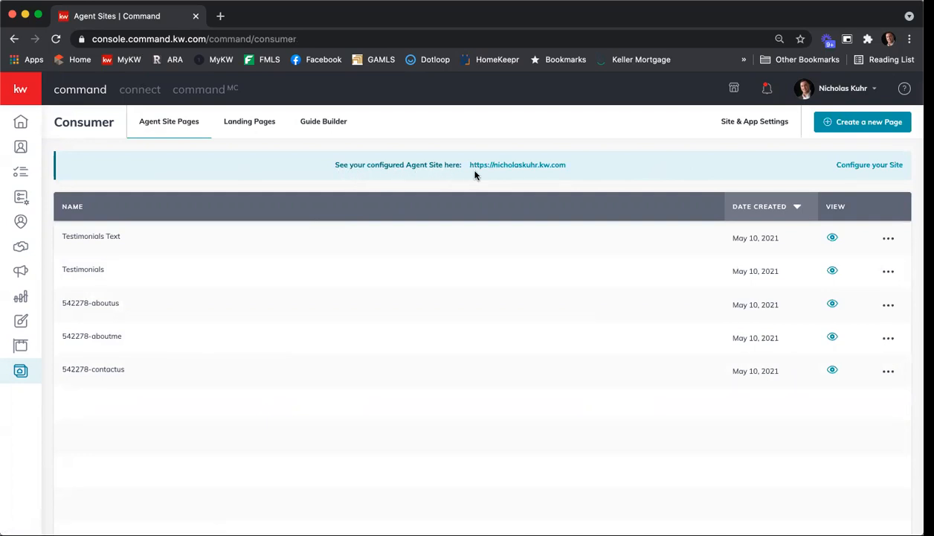
click(533, 172)
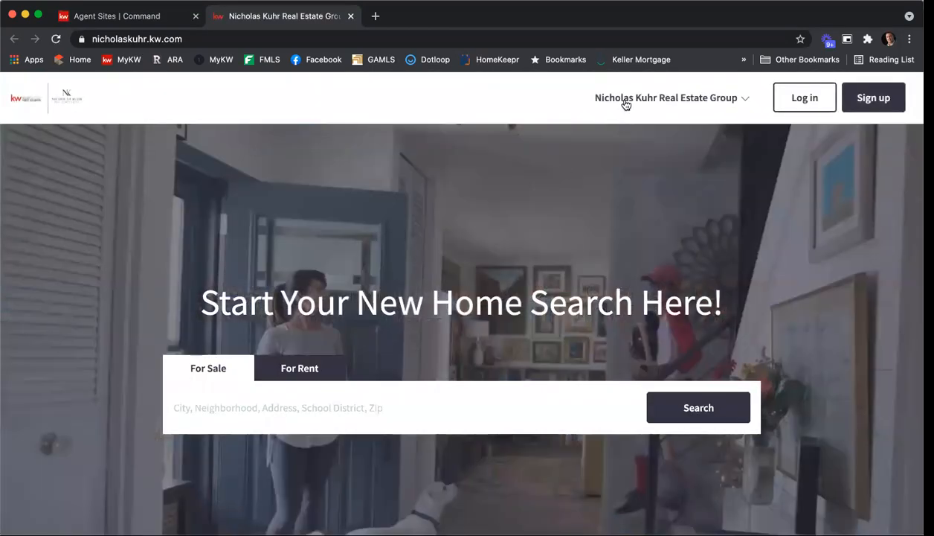
click(632, 99)
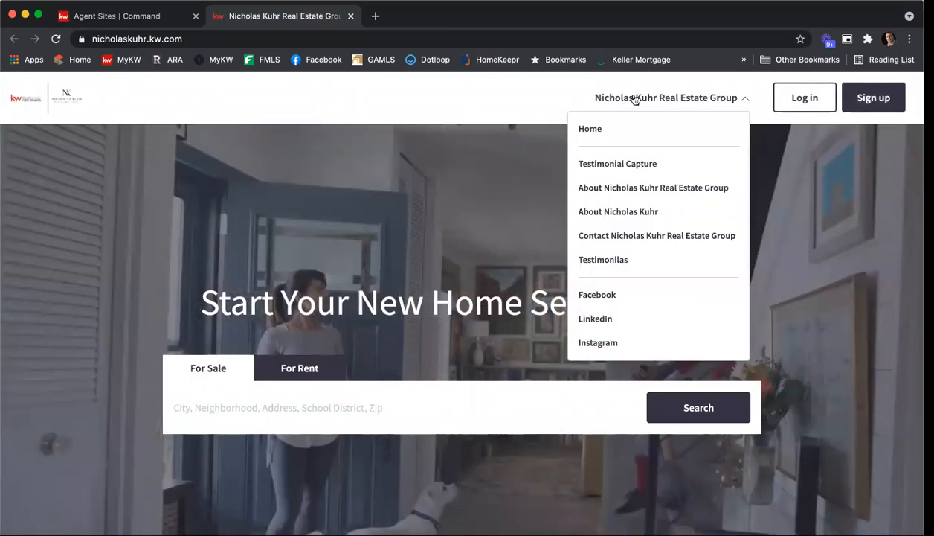
click(626, 263)
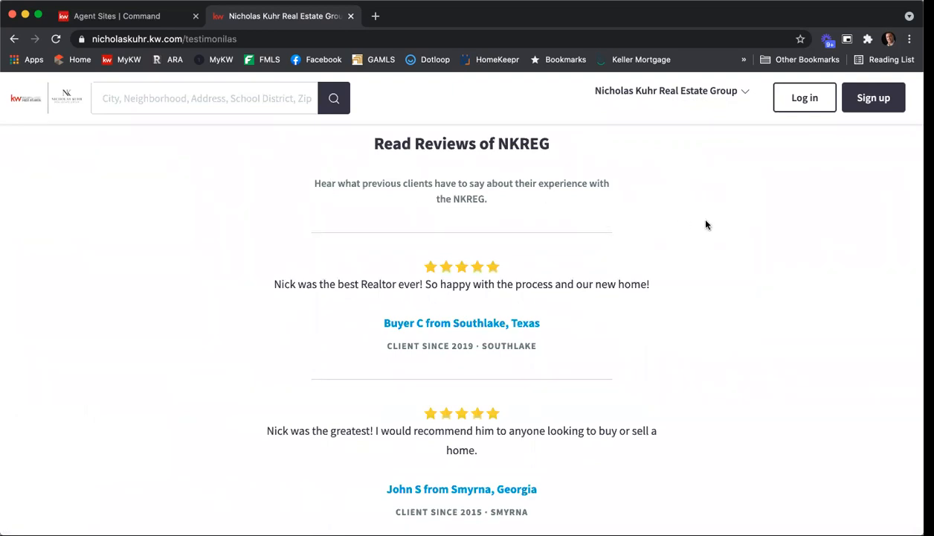
scroll(707, 225, down, 3)
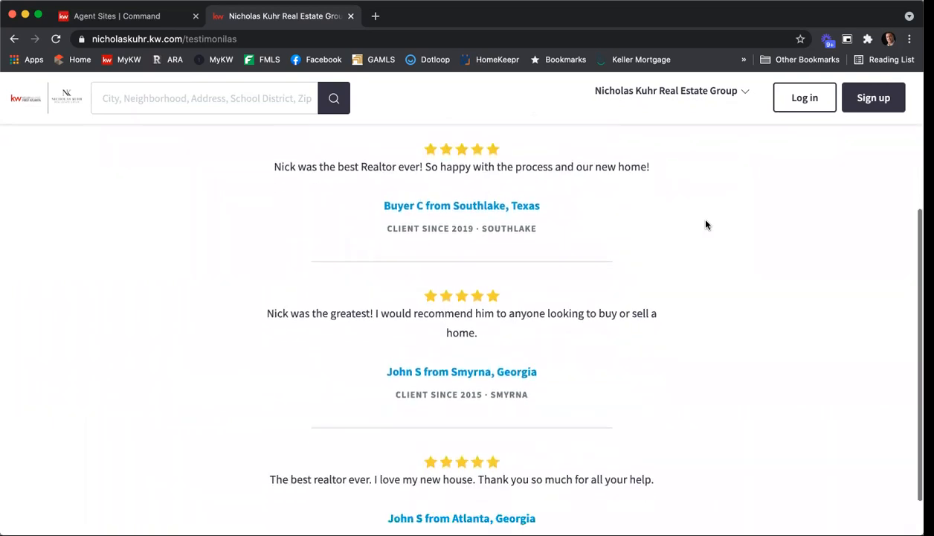
scroll(706, 224, down, 1)
scroll(707, 225, up, 2)
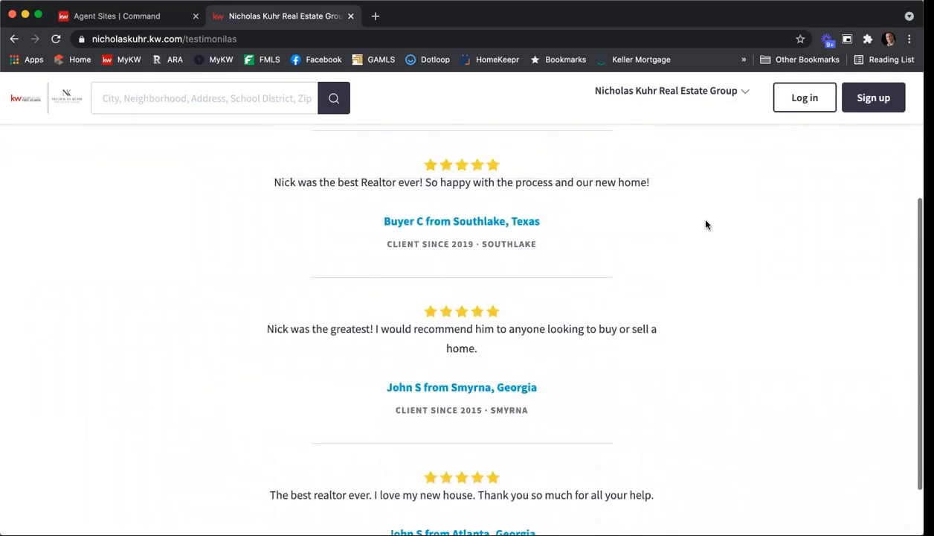
scroll(706, 224, up, 3)
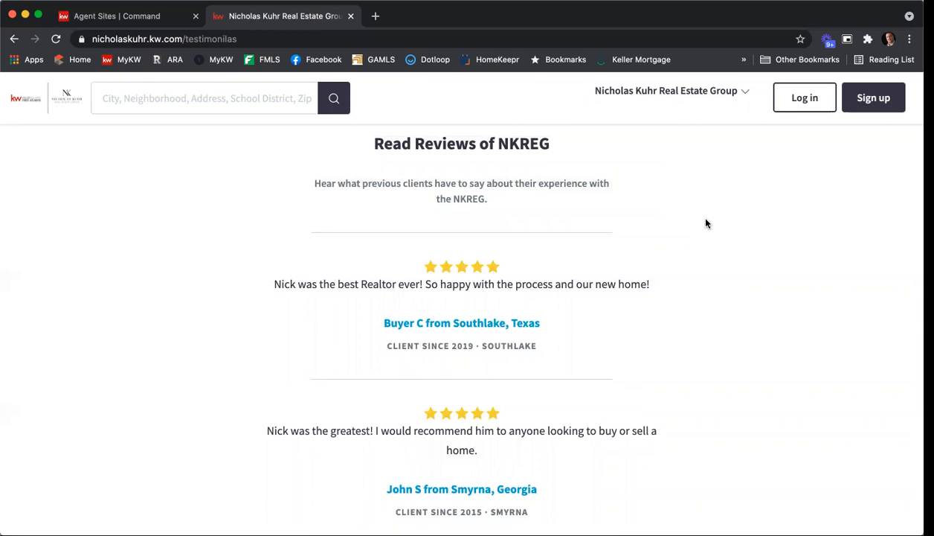
click(350, 17)
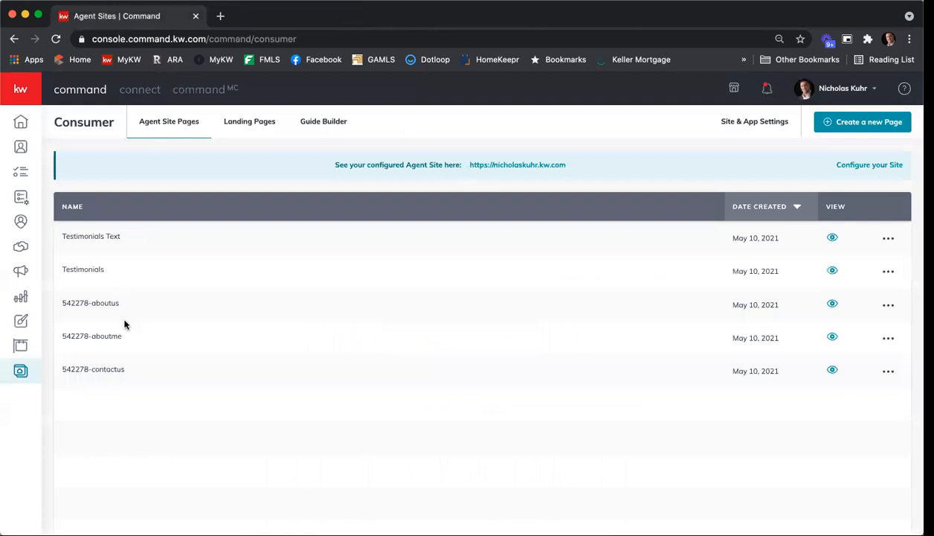
Open the aboutme page for editing and review its Agent Profile widget's configuration, including the agent bio
click(888, 339)
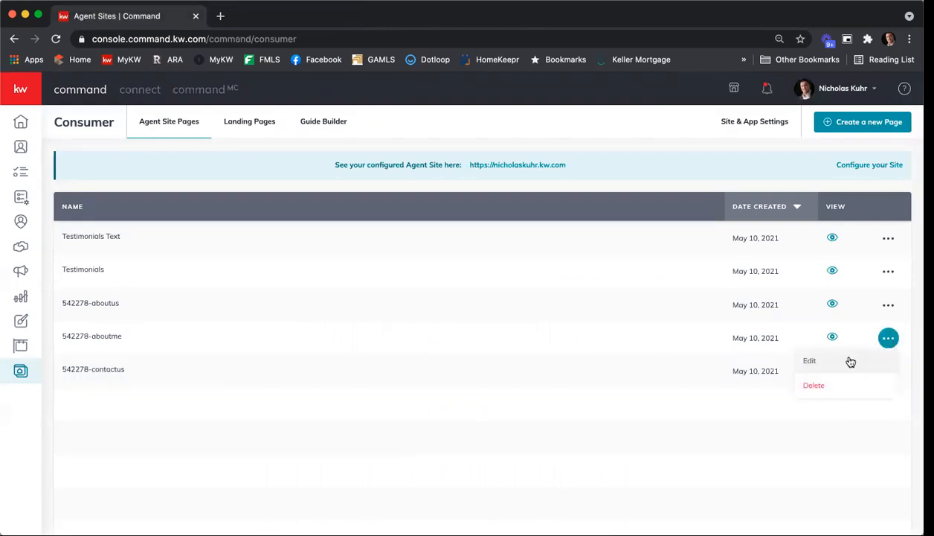
click(810, 361)
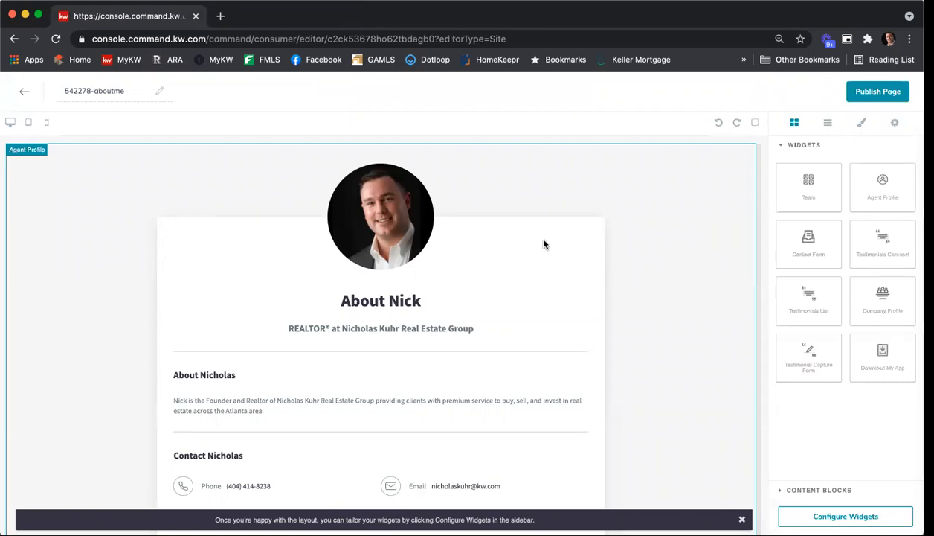
scroll(543, 244, down, 1)
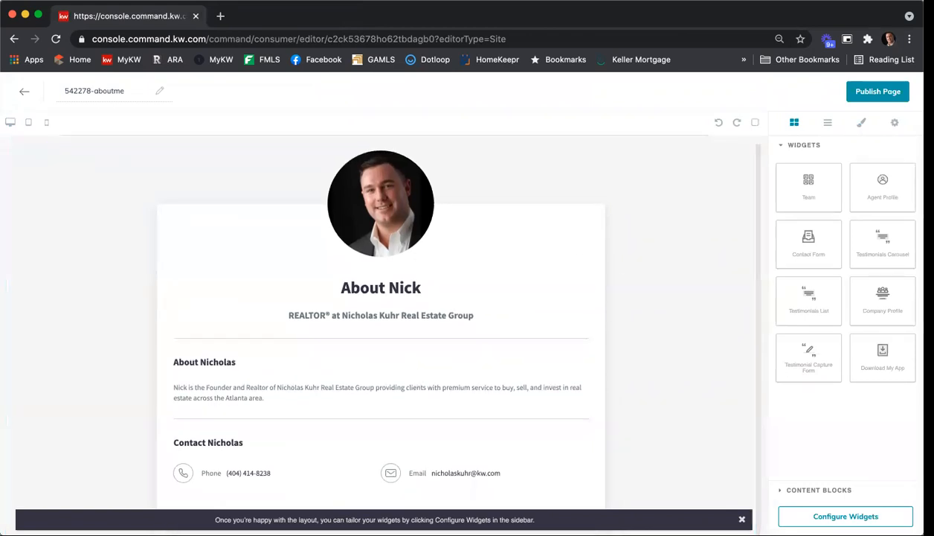
click(848, 516)
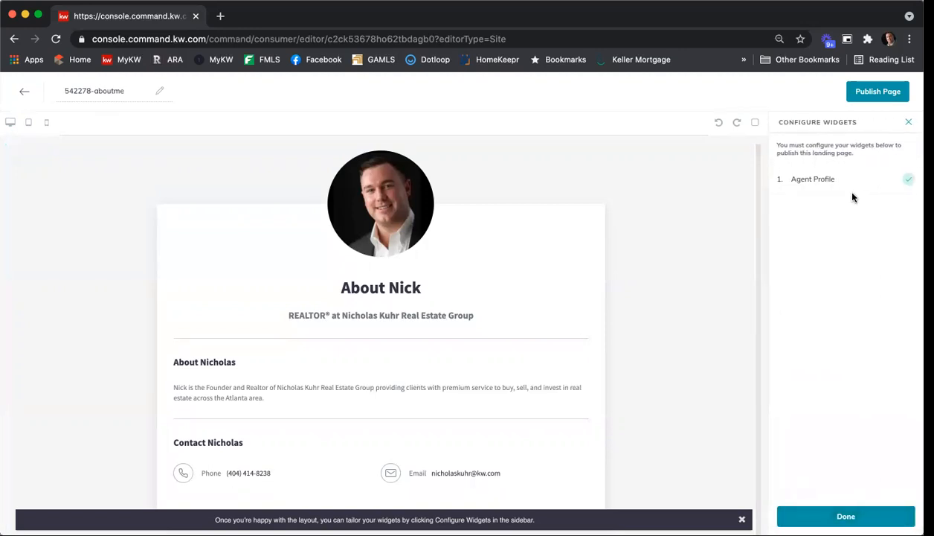
click(834, 186)
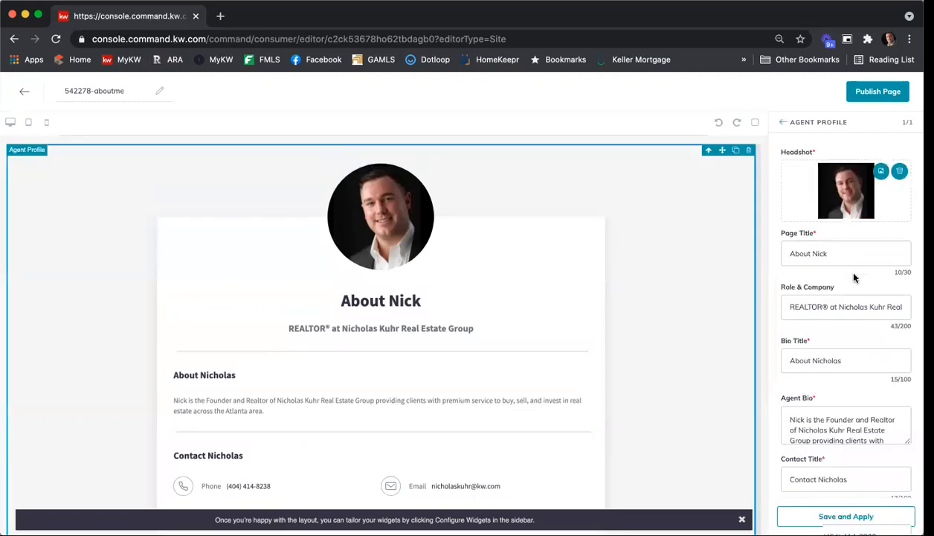
scroll(852, 273, down, 3)
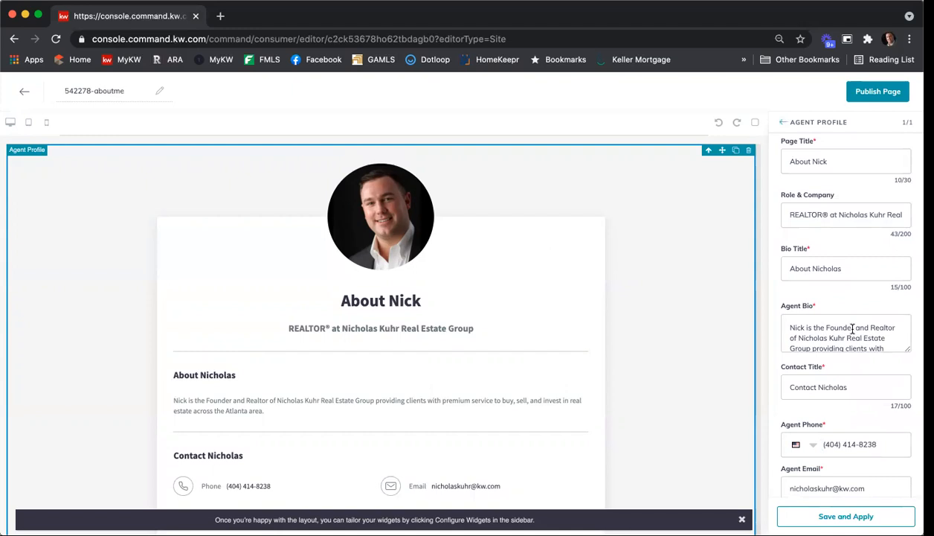
scroll(853, 328, down, 3)
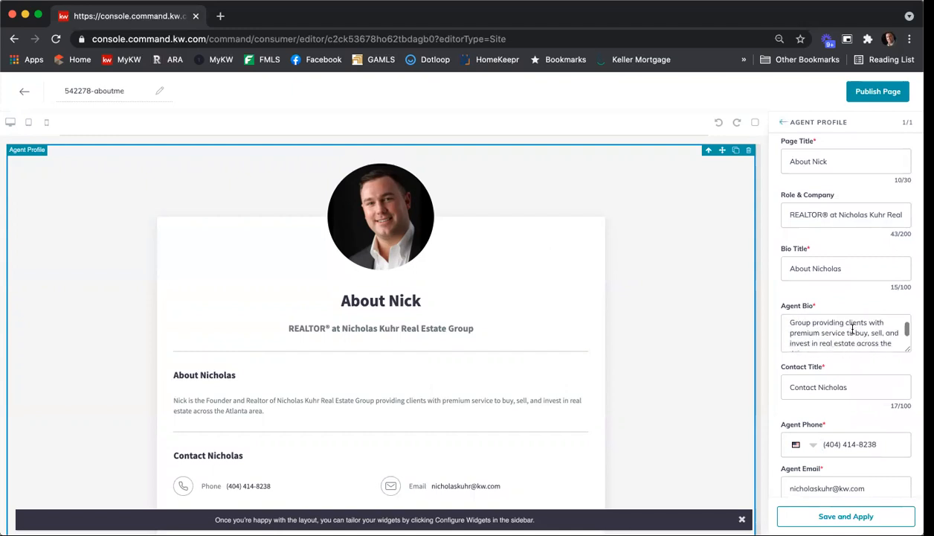
Append "Add text here." to the end of the Agent Bio in the Agent Profile widget
scroll(853, 331, up, 1)
scroll(854, 339, down, 1)
click(854, 342)
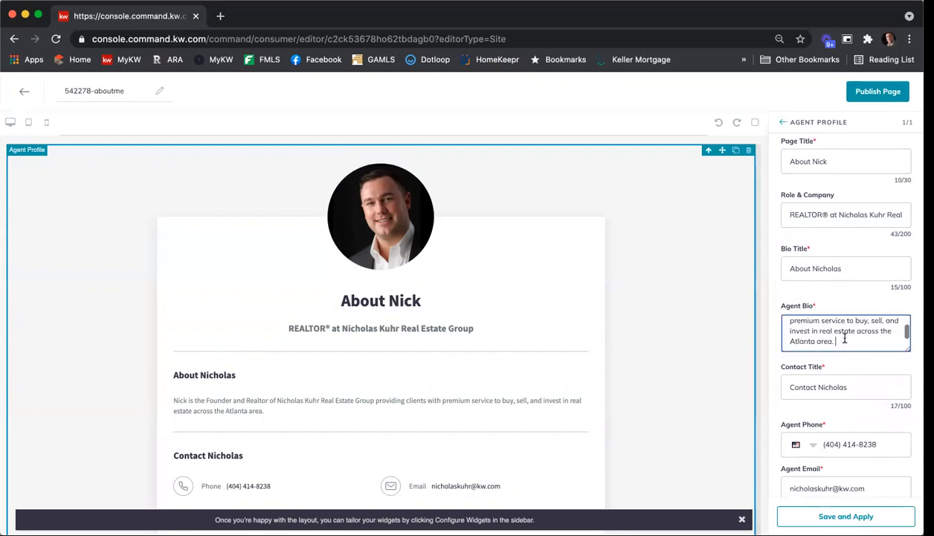
text(Add text here.)
scroll(828, 368, down, 1)
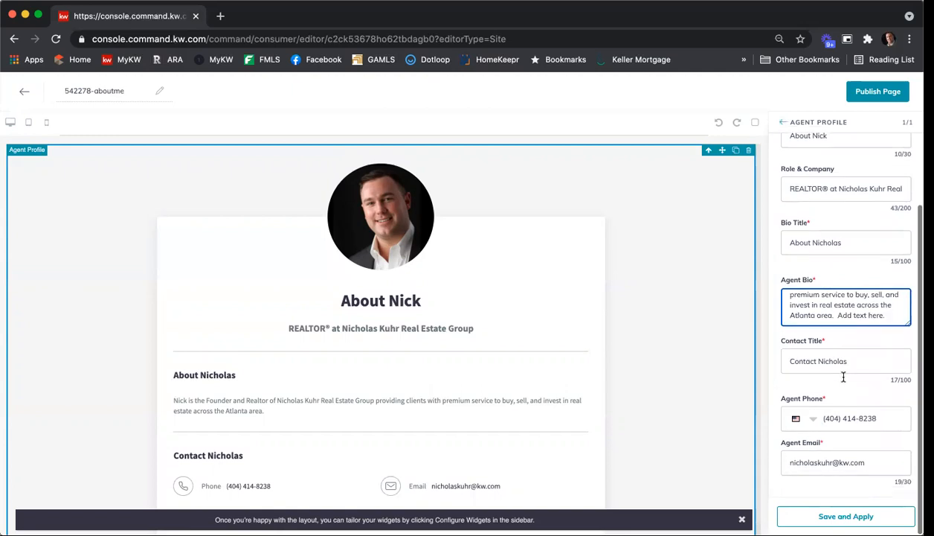
Save and apply the Agent Profile widget changes, publish the aboutme page, and accept the redirect to Agent Site Pages
click(863, 515)
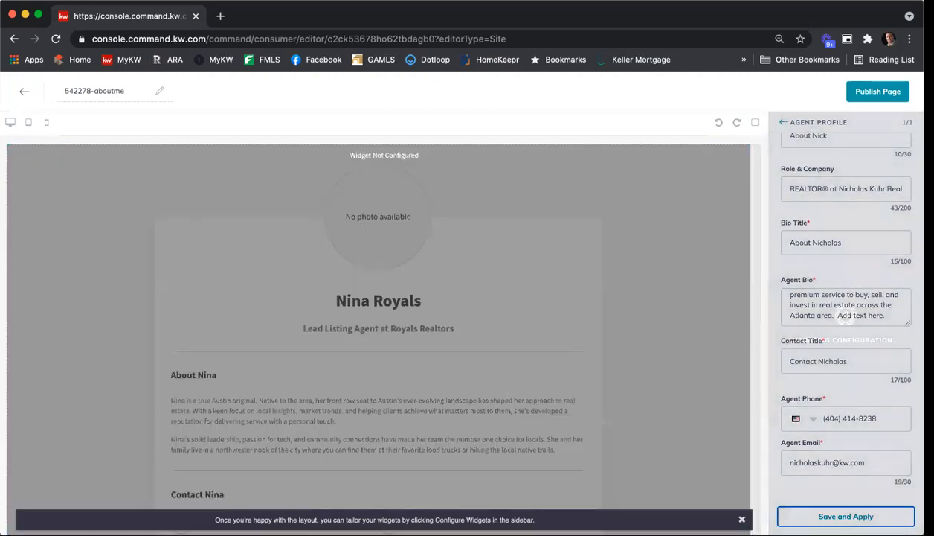
click(853, 92)
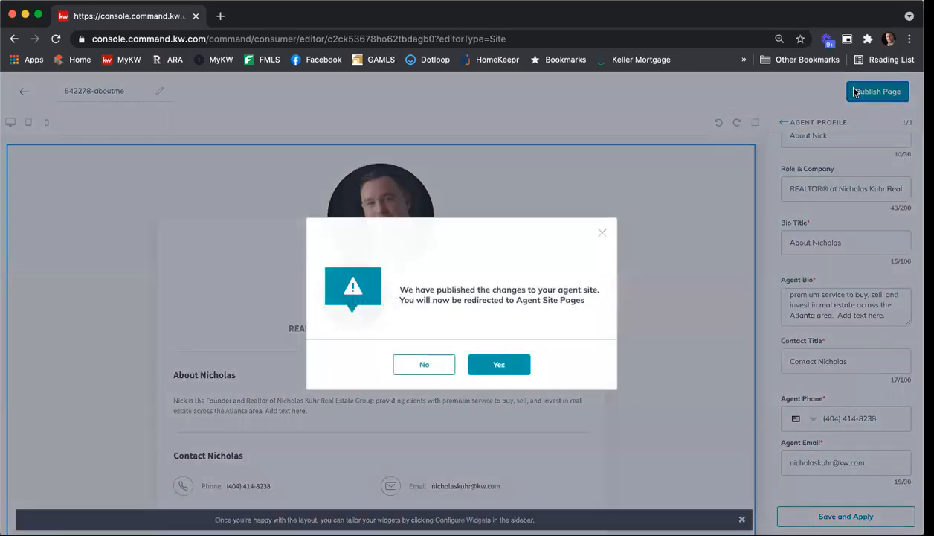
click(512, 364)
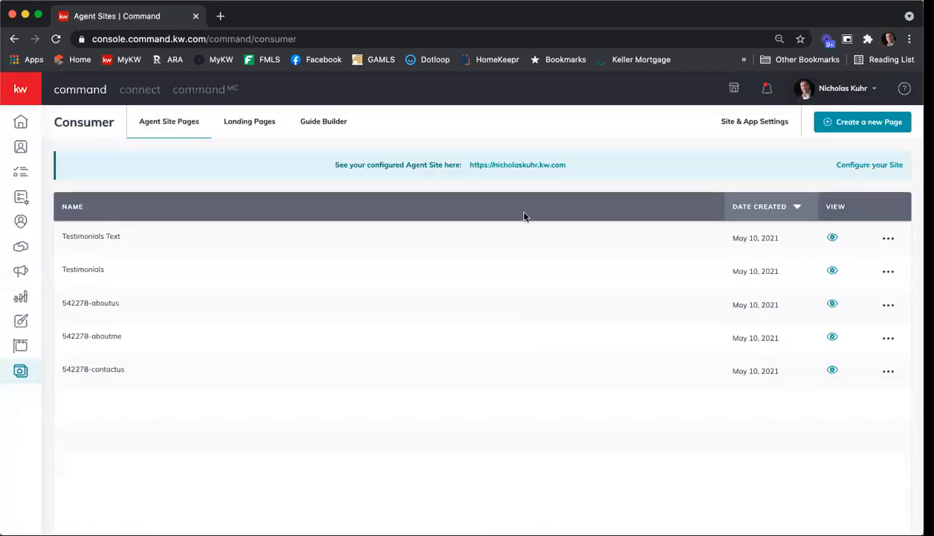
Open the live agent site, review the bio on the agent's personal About page, and close the site's browser tab
click(517, 165)
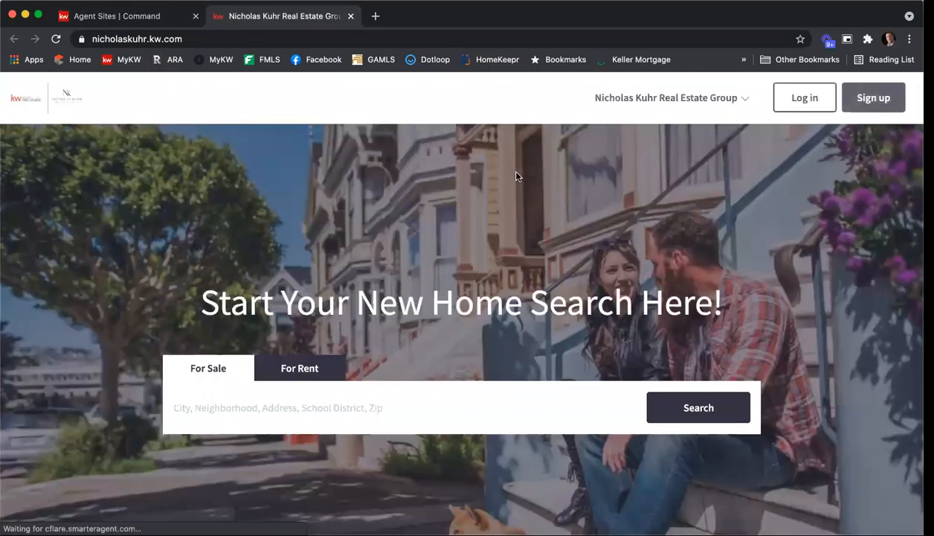
click(618, 98)
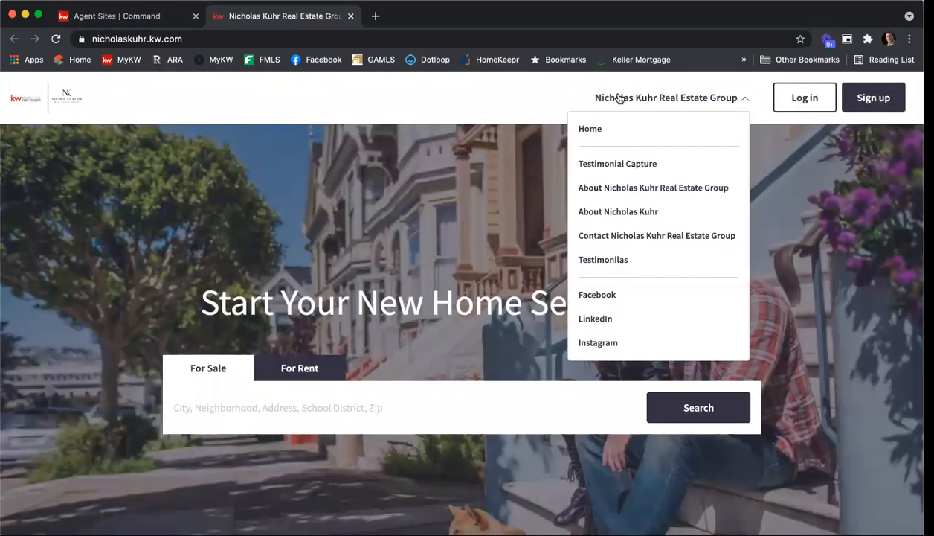
click(619, 211)
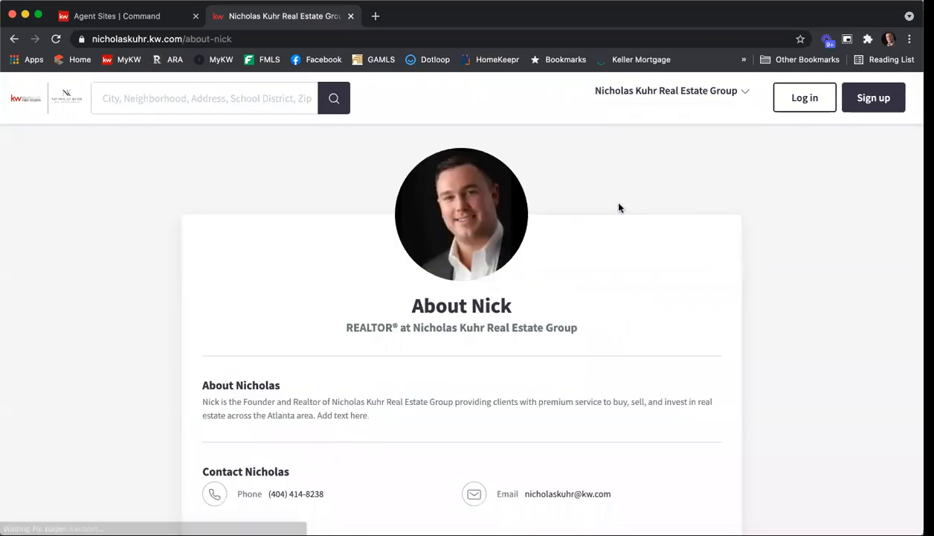
scroll(613, 204, down, 1)
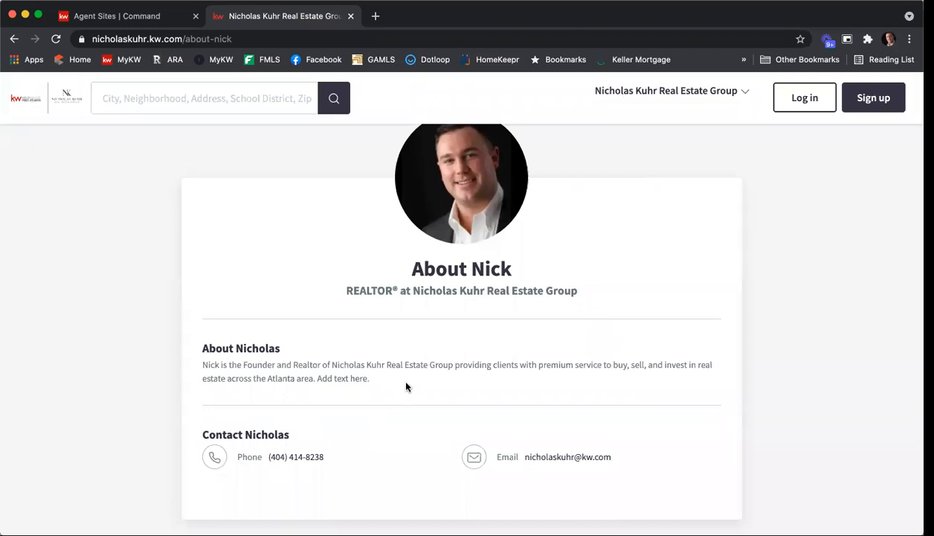
scroll(405, 386, up, 1)
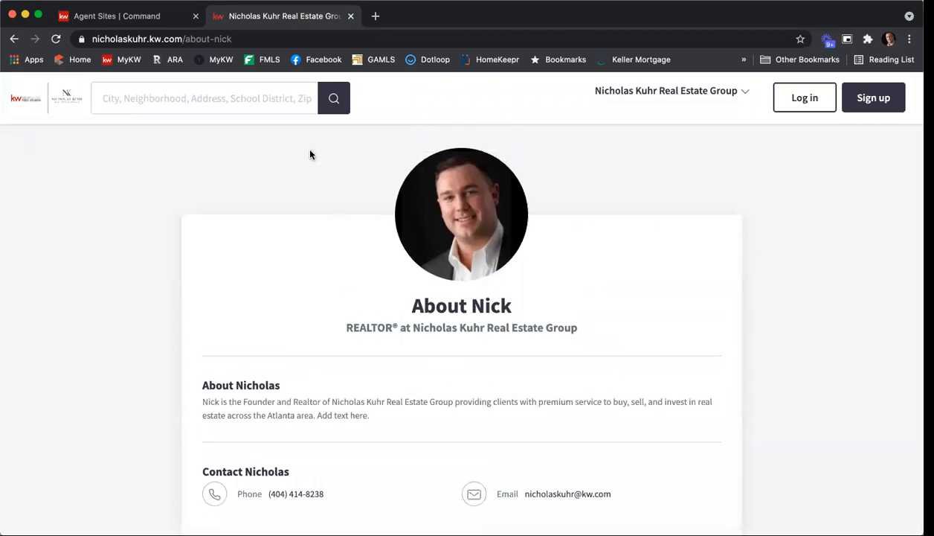
click(351, 16)
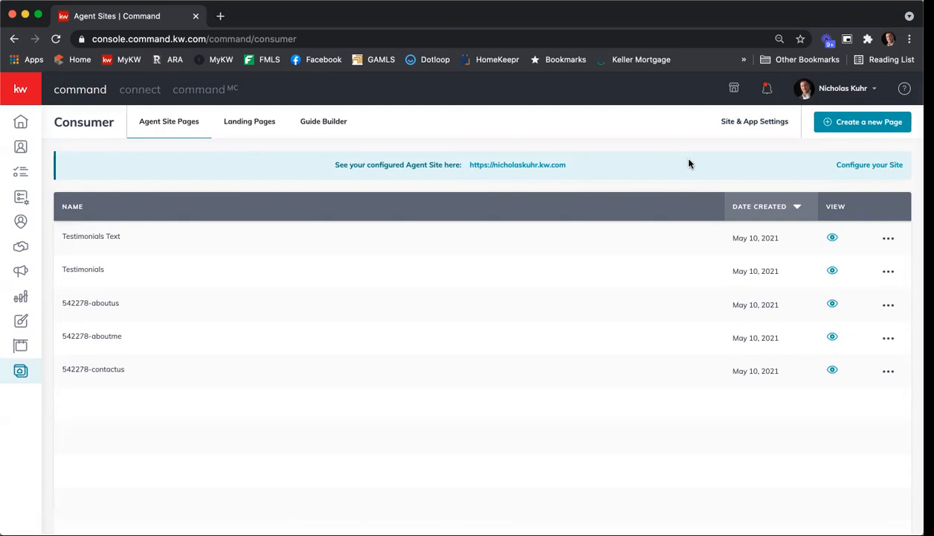
Open the Marketing Profile in the account's Connect Settings and review its photo, team logo, personal details and bio
click(840, 90)
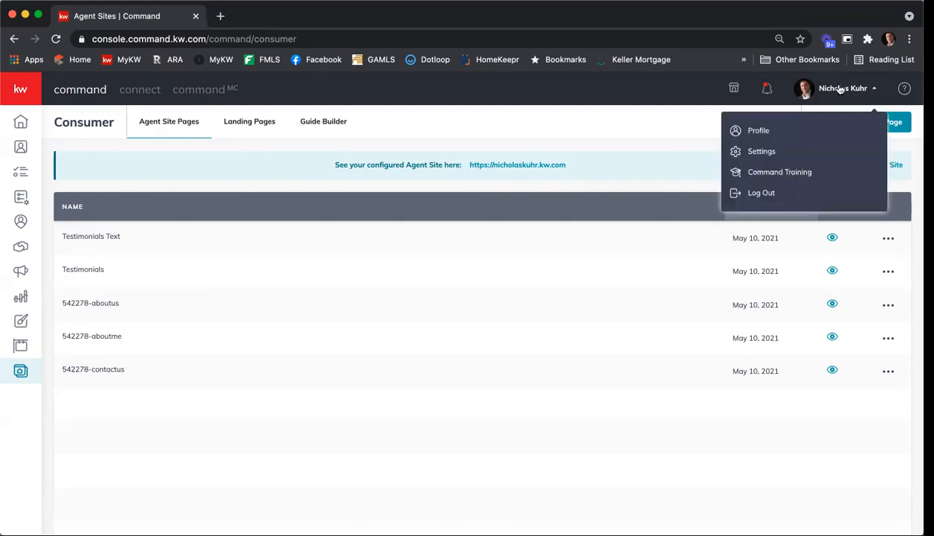
click(792, 151)
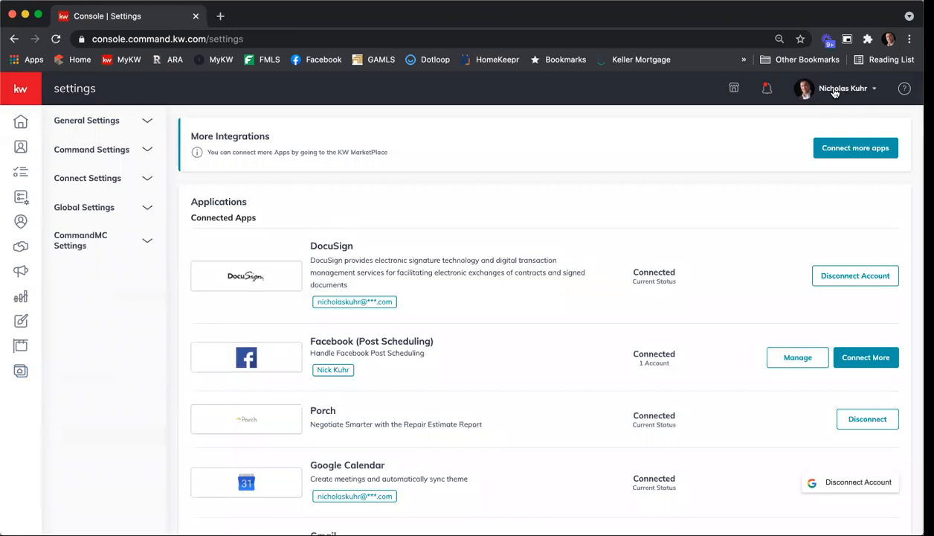
click(82, 155)
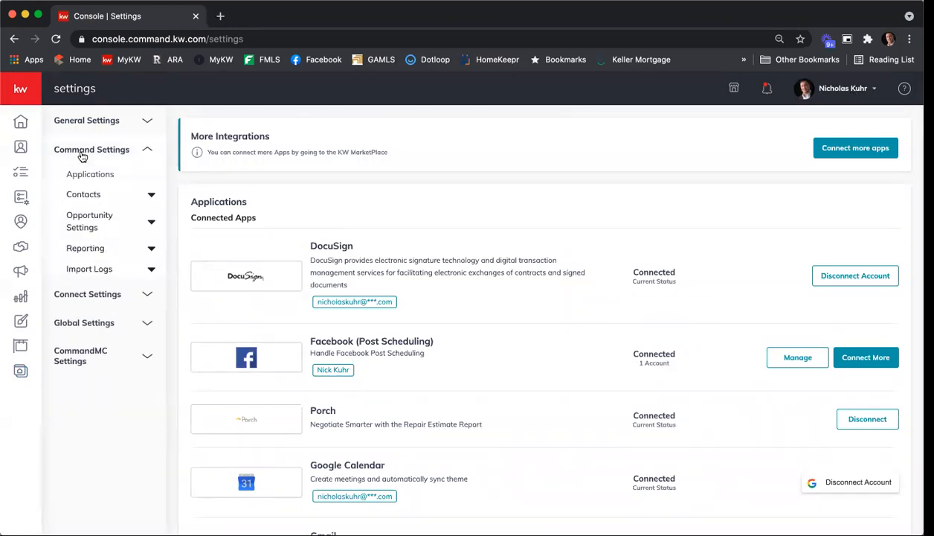
click(80, 158)
click(83, 179)
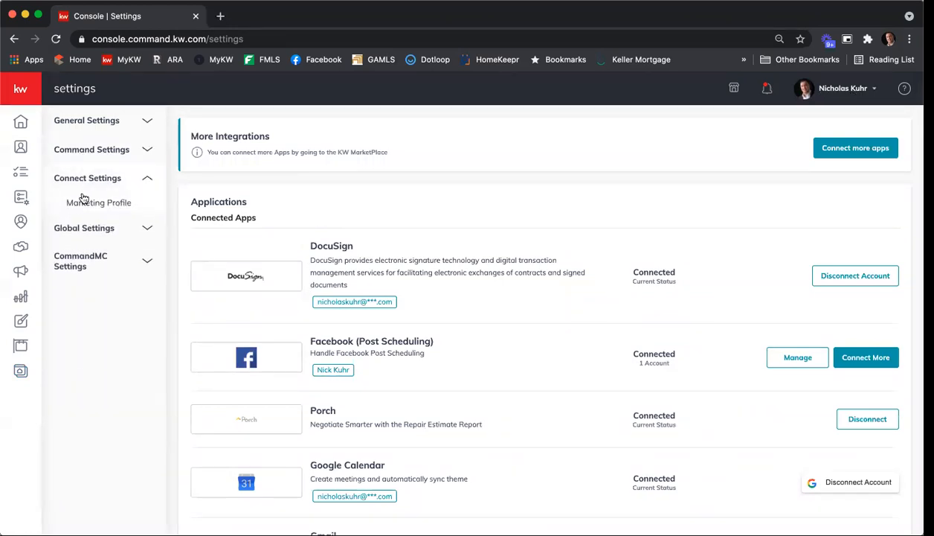
click(85, 202)
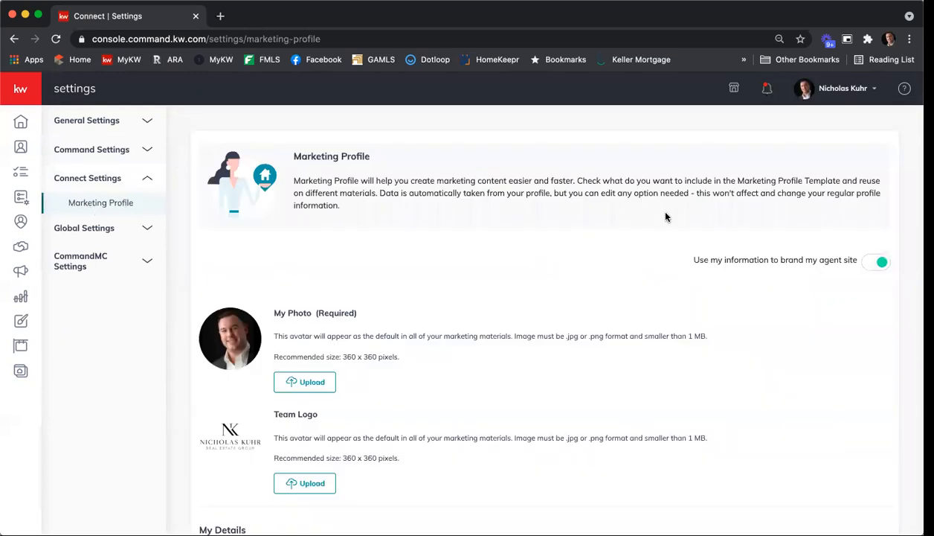
scroll(669, 215, down, 5)
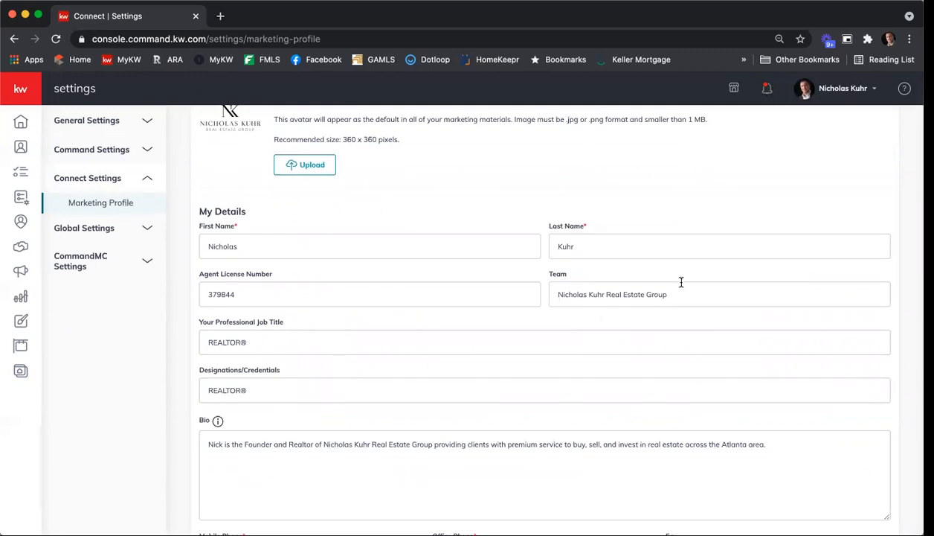
scroll(679, 279, down, 2)
scroll(678, 279, down, 1)
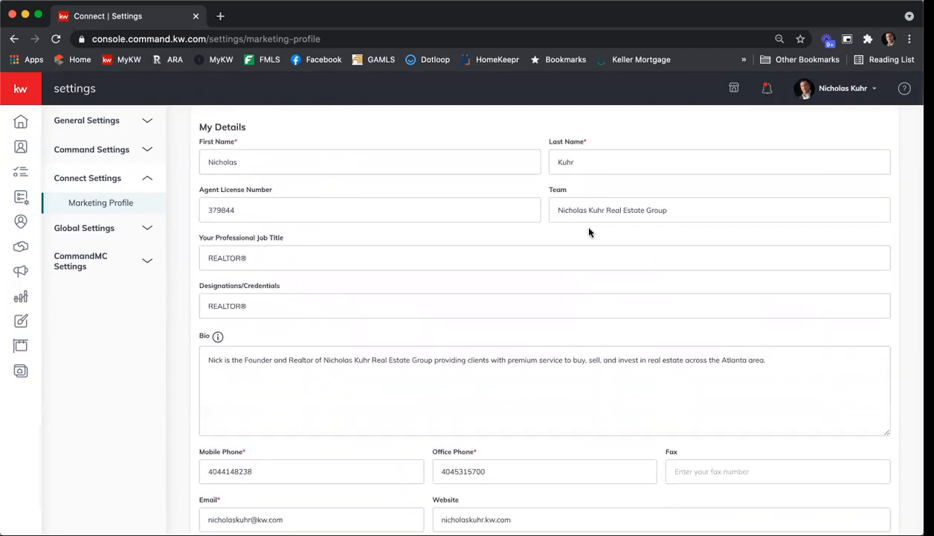
scroll(589, 232, up, 8)
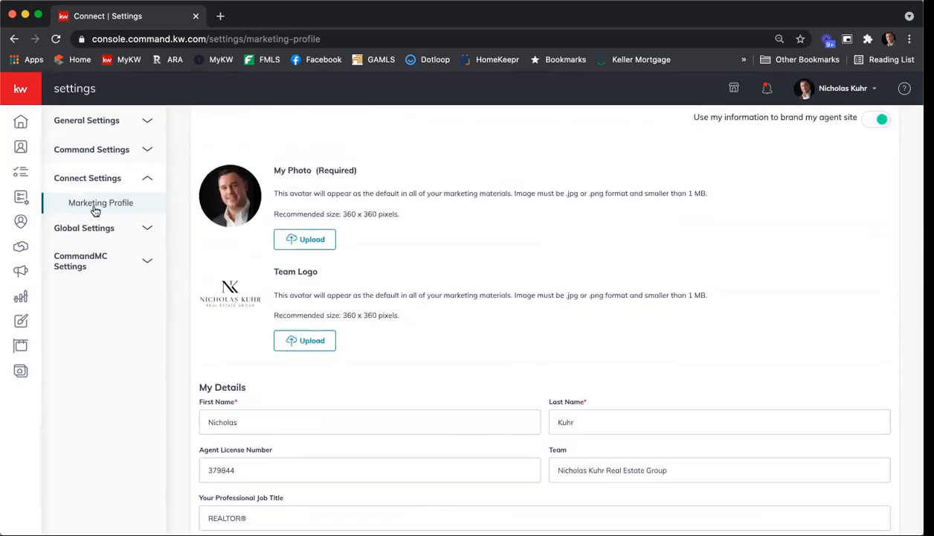
scroll(776, 311, down, 4)
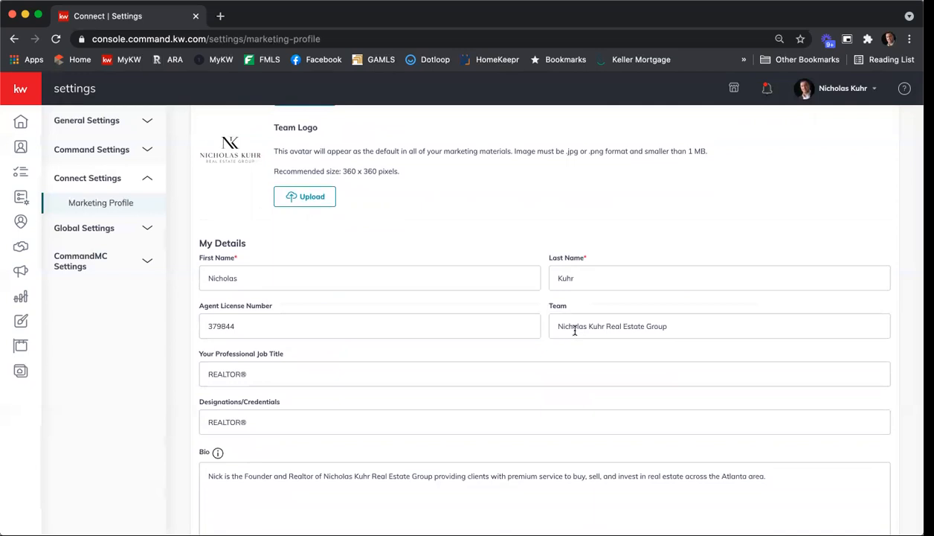
scroll(593, 342, up, 3)
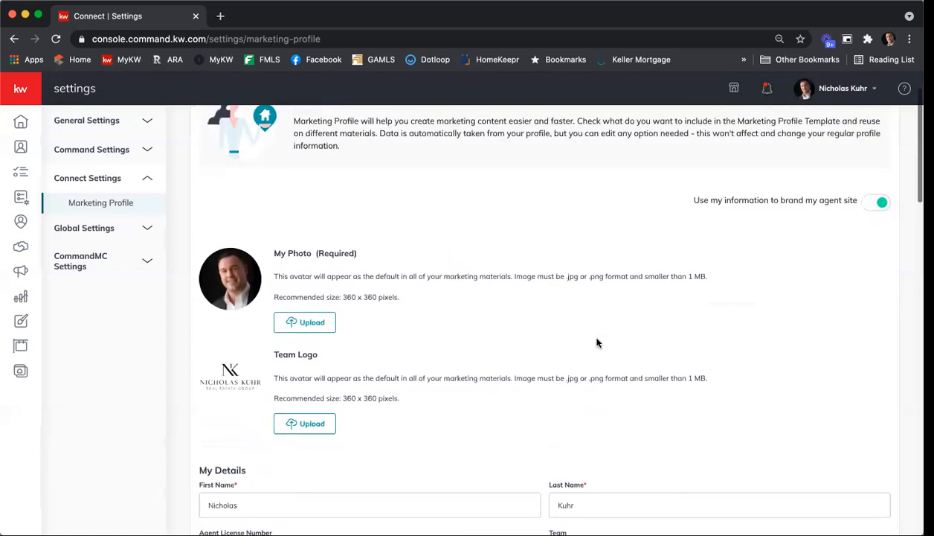
From Consumer, open the Agent Sites Kelle Guide with the new KW Agent Sites provider option, view its introduction, and close it
click(16, 373)
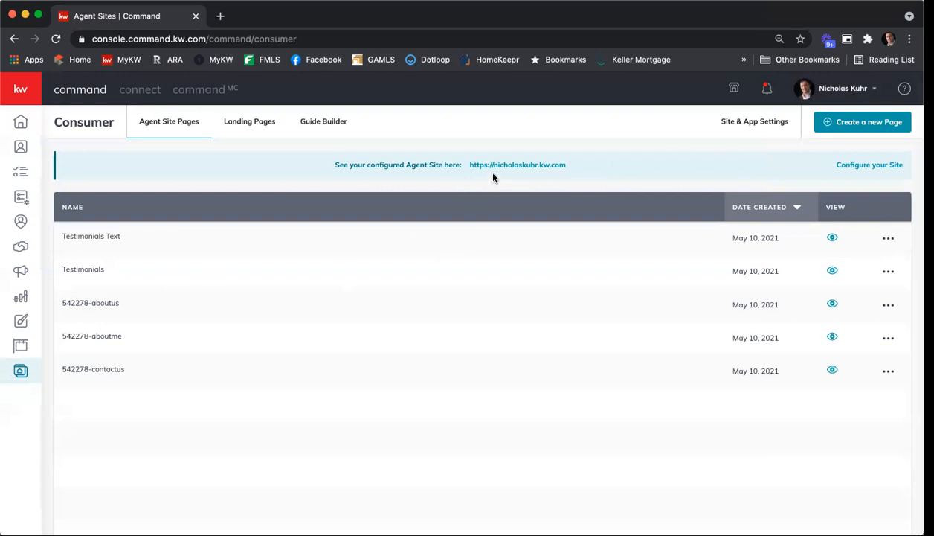
click(873, 169)
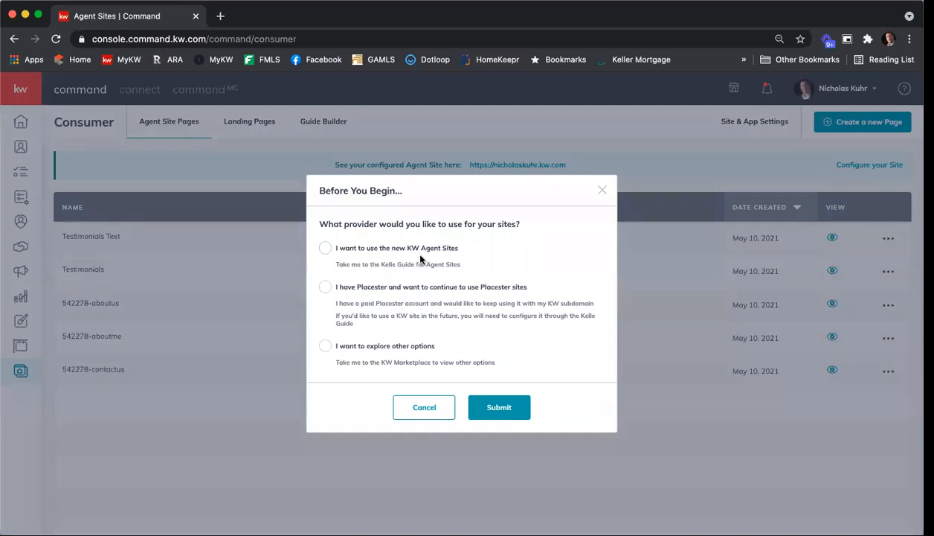
click(325, 250)
click(497, 409)
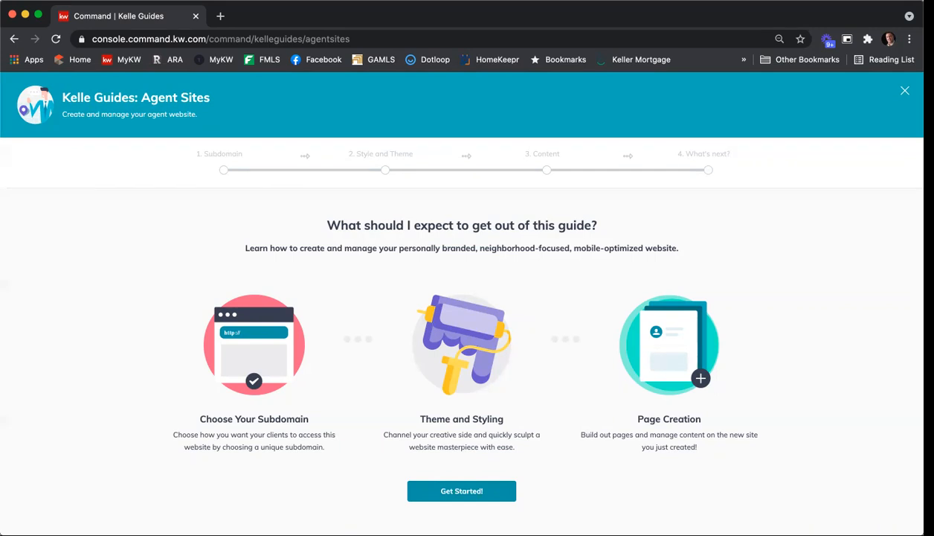
click(906, 91)
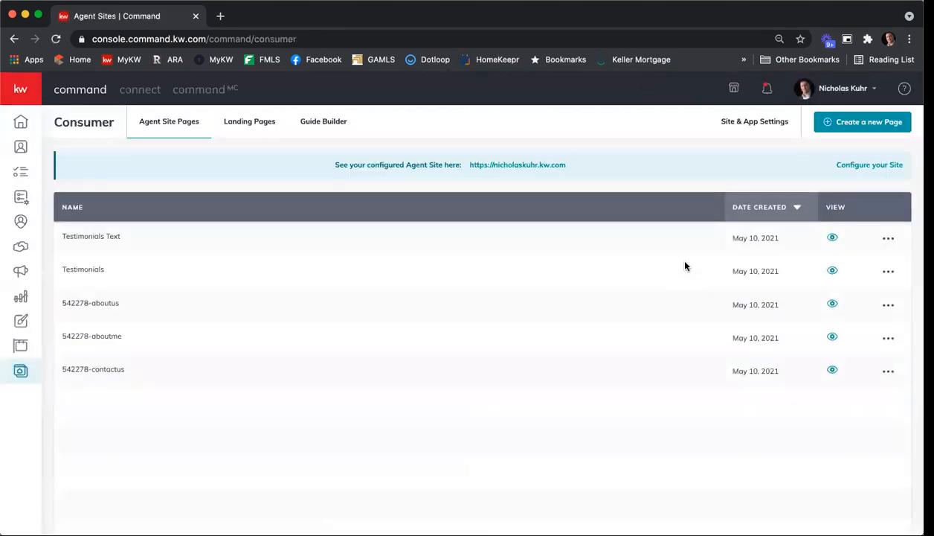